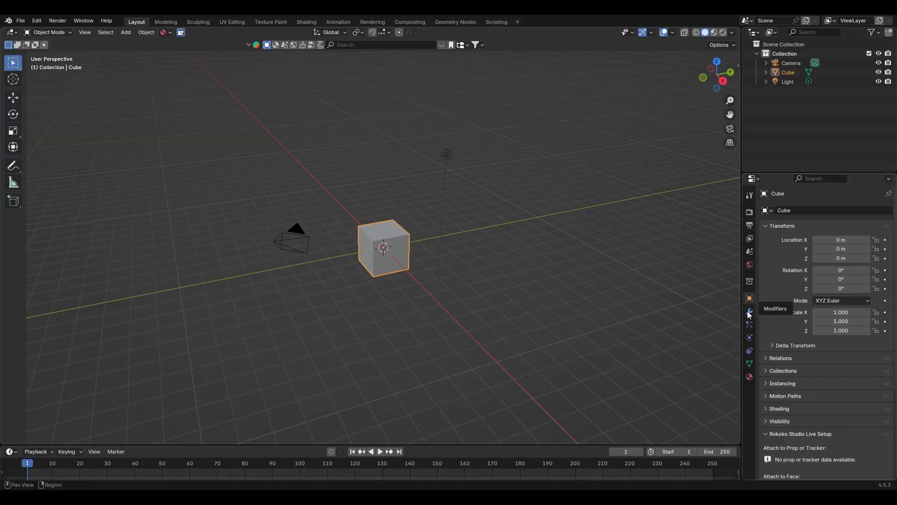
Step: Add a Subdivision Surface modifier to the cube and set its viewport levels to 4
{"action": "left_click", "coordinate": [749, 311]}
{"action": "left_click", "coordinate": [824, 210]}
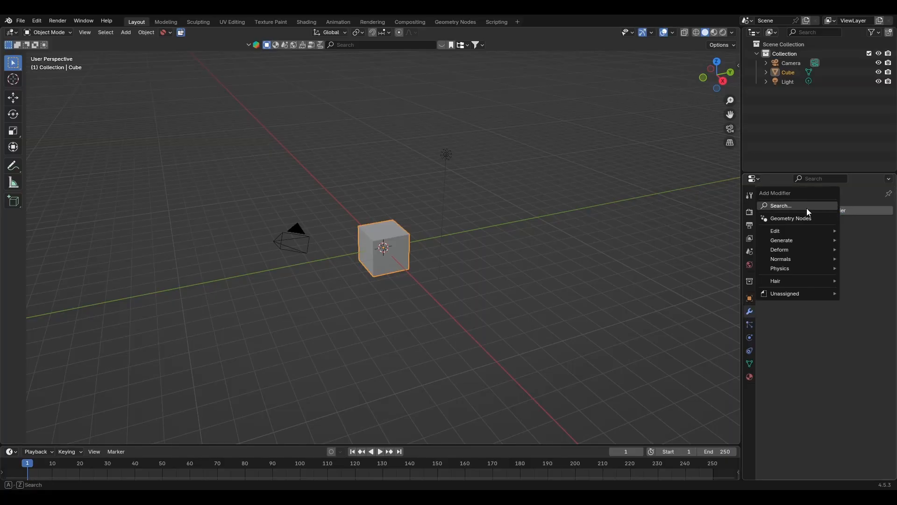
{"action": "left_click", "coordinate": [806, 207]}
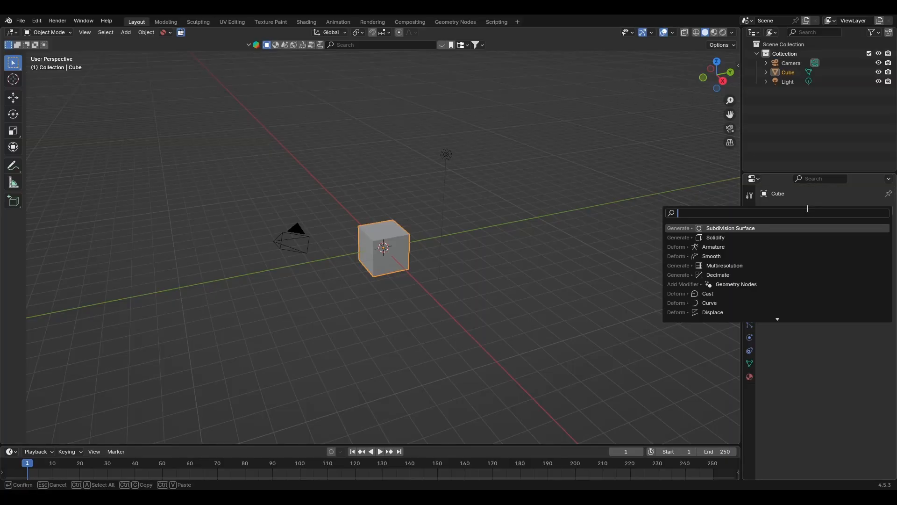
{"action": "left_click", "coordinate": [797, 227]}
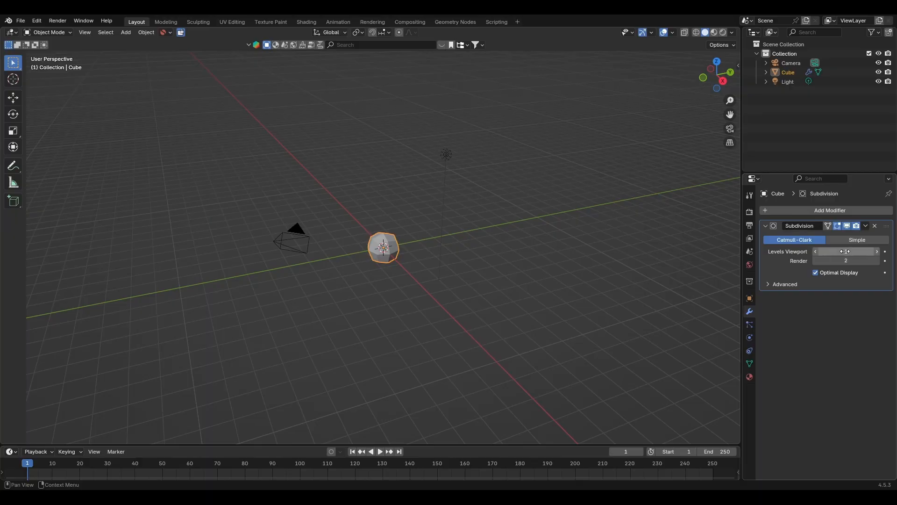
{"action": "left_click", "coordinate": [877, 252]}
{"action": "left_click", "coordinate": [846, 252]}
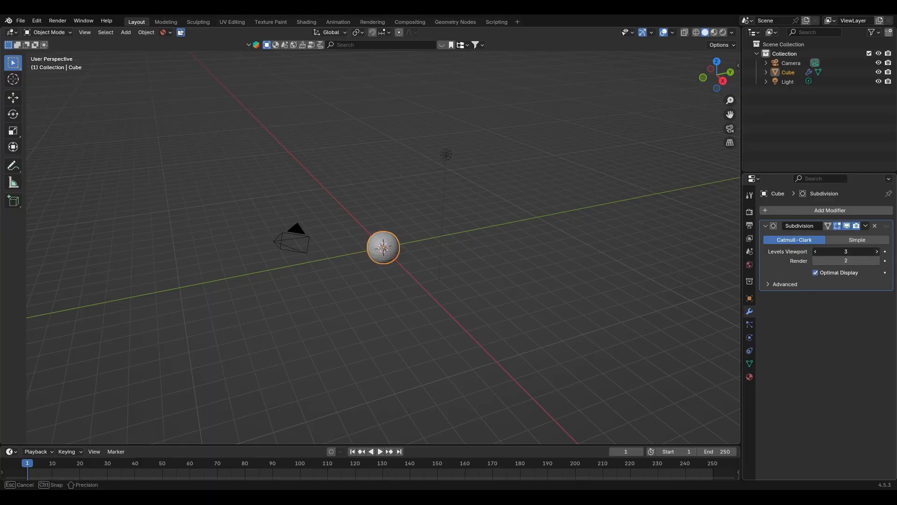
{"action": "type", "text": "4"}
{"action": "key", "text": "Return"}
Step: Apply the Subdivision modifier and shade the resulting sphere smooth
{"action": "left_click", "coordinate": [865, 226]}
{"action": "left_click", "coordinate": [848, 238]}
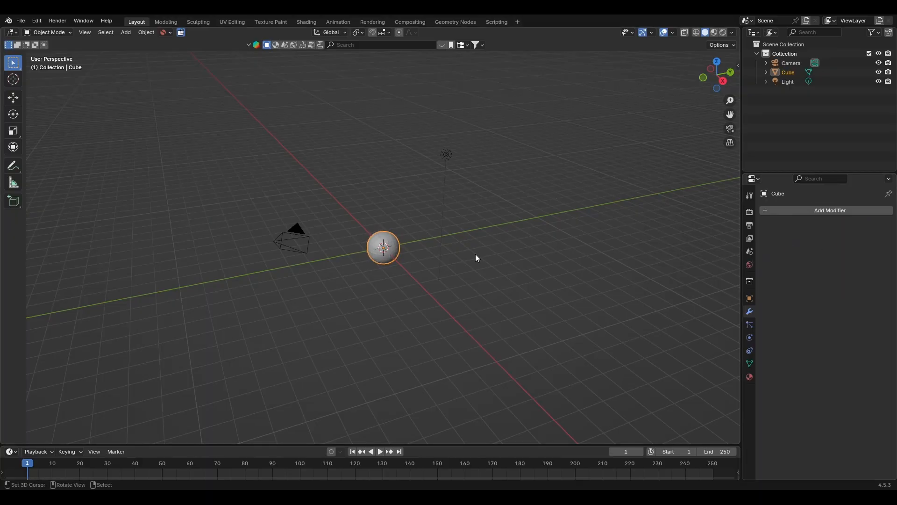
{"action": "scroll", "coordinate": [475, 257], "scroll_direction": "up", "scroll_amount": 6}
{"action": "right_click", "coordinate": [475, 257]}
{"action": "left_click", "coordinate": [476, 257]}
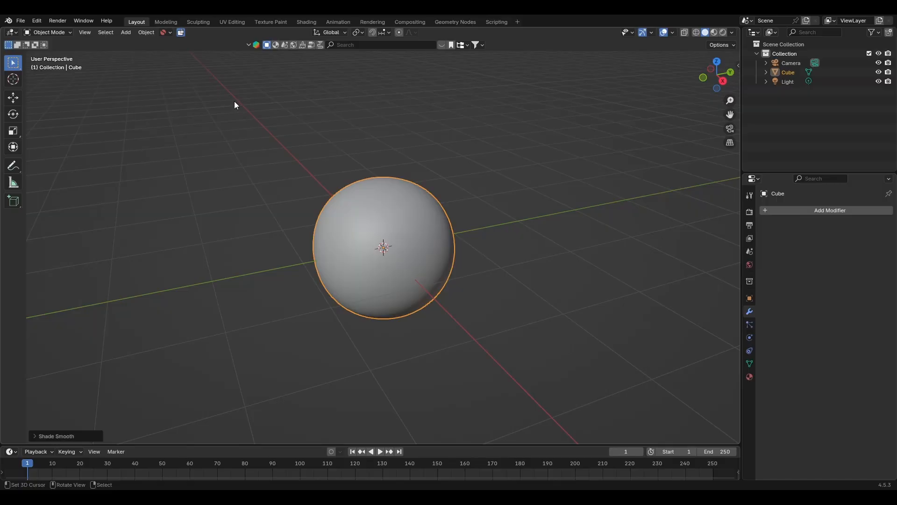
Step: Switch to the UV Editing workspace with the sphere's mesh in front orthographic view
{"action": "left_click", "coordinate": [230, 24]}
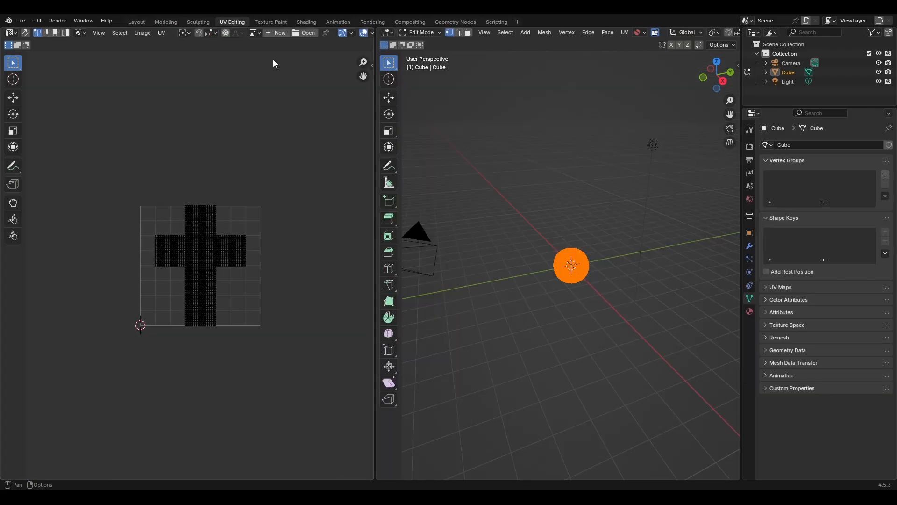
{"action": "scroll", "coordinate": [200, 276], "scroll_direction": "up", "scroll_amount": 2}
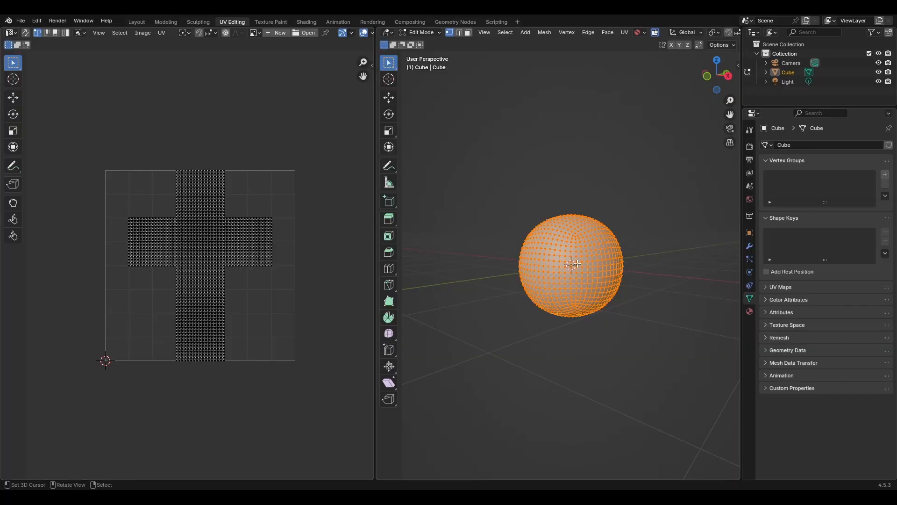
{"action": "middle_click_drag", "start_coordinate": [599, 242], "coordinate": [550, 283]}
{"action": "key", "text": "KP_1"}
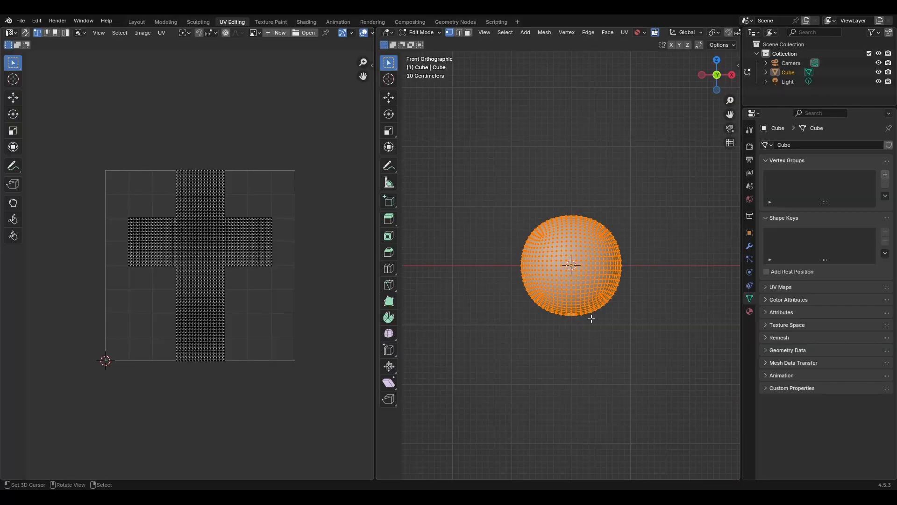
{"action": "middle_click_drag", "start_coordinate": [596, 315], "coordinate": [616, 345], "text": "shift"}
{"action": "scroll", "coordinate": [585, 353], "scroll_direction": "up", "scroll_amount": 2}
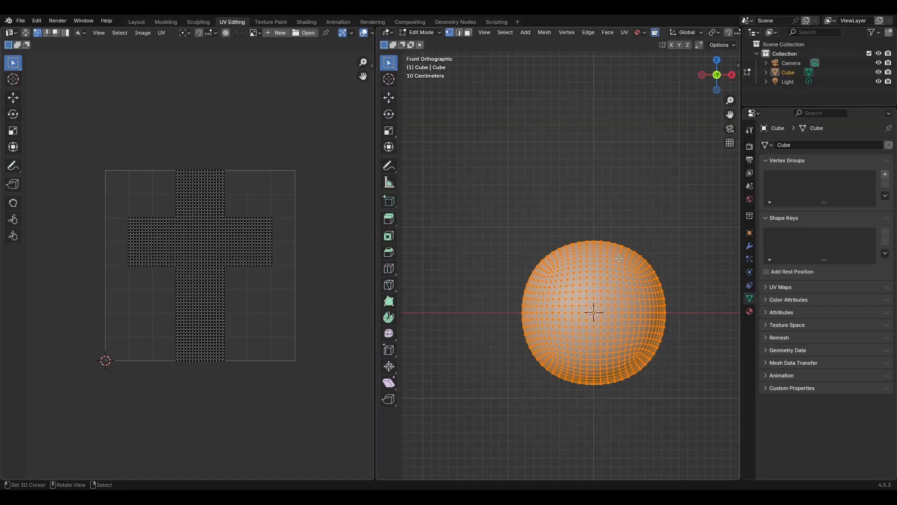
{"action": "scroll", "coordinate": [619, 258], "scroll_direction": "down", "scroll_amount": 3}
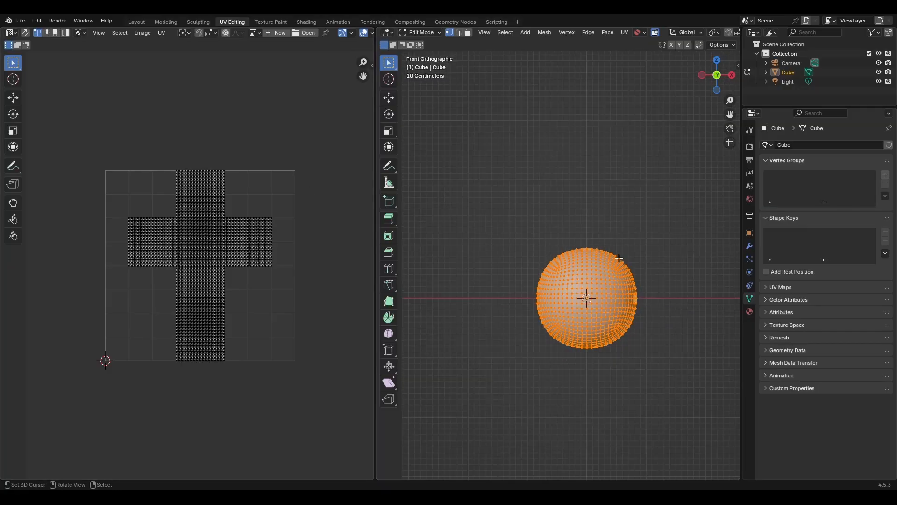
{"action": "middle_click_drag", "start_coordinate": [619, 256], "coordinate": [659, 284]}
{"action": "key", "text": "KP_1"}
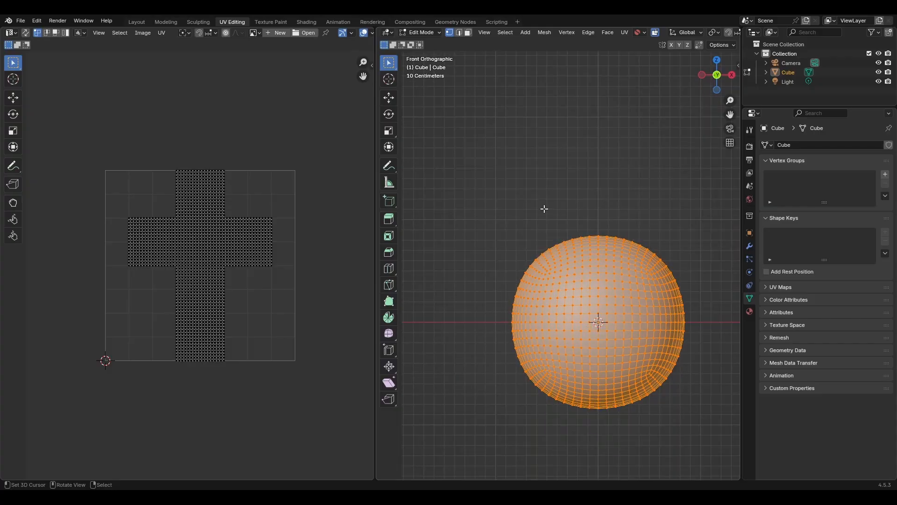
Step: Change the mesh selection mode to edges and deselect the whole sphere
{"action": "left_click", "coordinate": [461, 32]}
{"action": "middle_click_drag", "start_coordinate": [684, 262], "coordinate": [590, 284]}
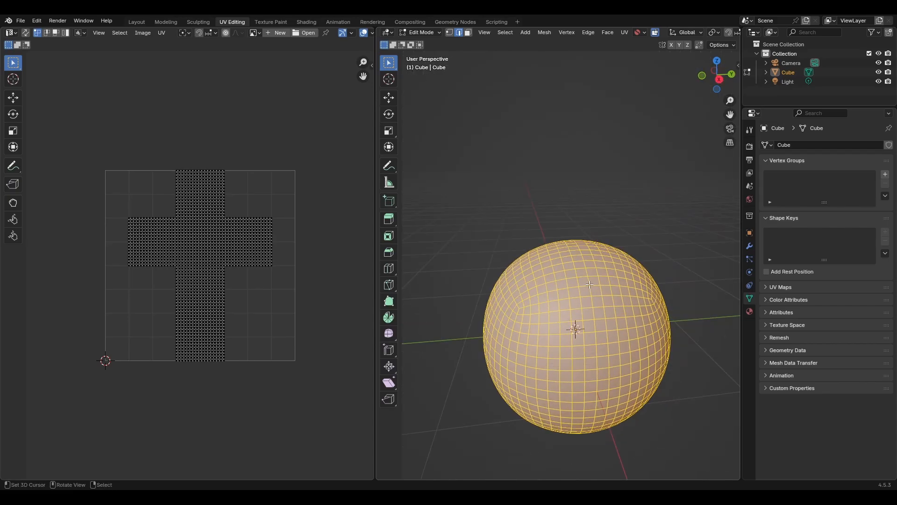
{"action": "key", "text": "KP_1"}
{"action": "scroll", "coordinate": [626, 290], "scroll_direction": "up", "scroll_amount": 6}
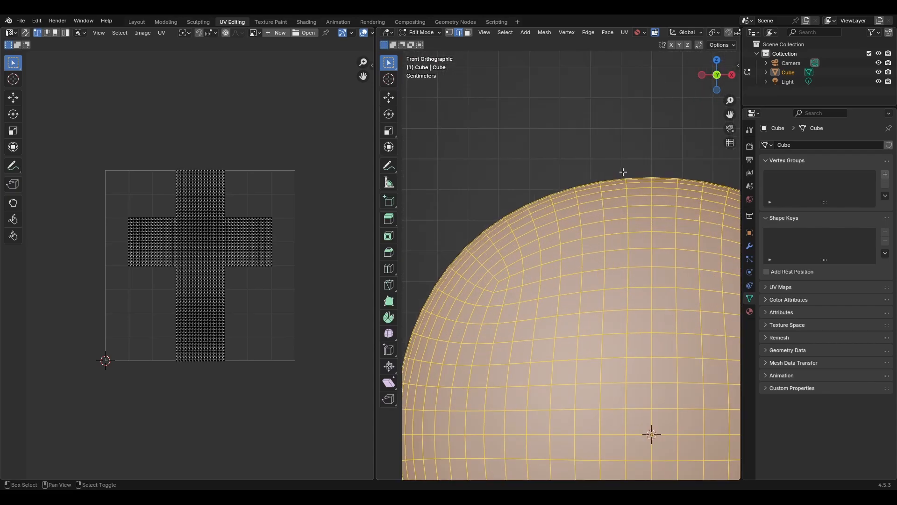
{"action": "scroll", "coordinate": [580, 265], "scroll_direction": "up", "scroll_amount": 8}
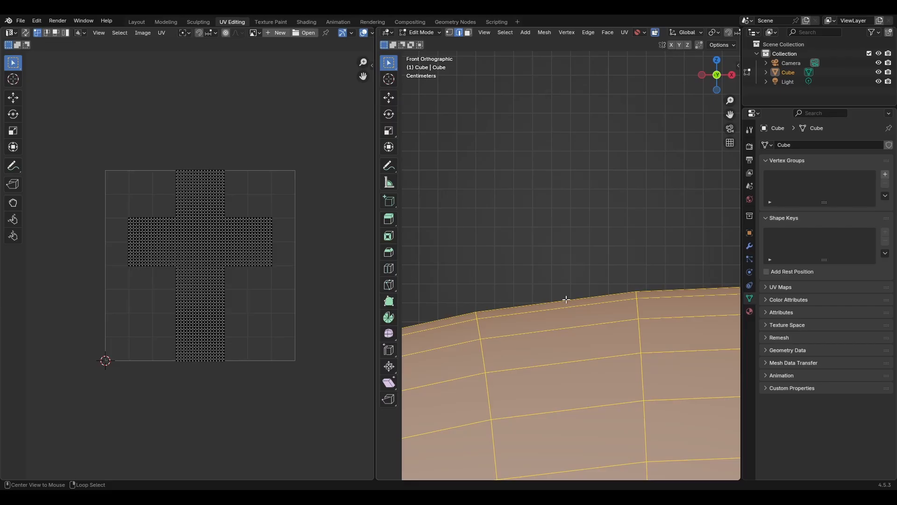
{"action": "key", "text": "alt+a"}
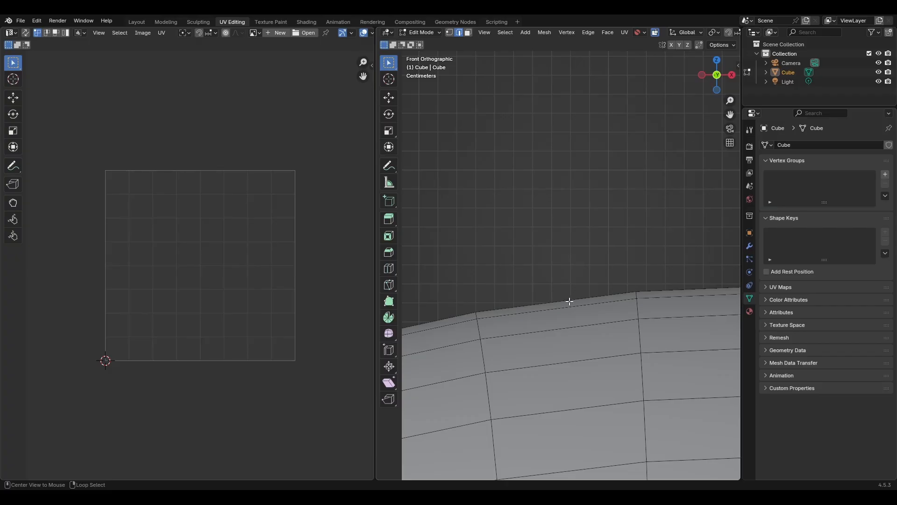
Step: Select the vertical edge loop that outlines the sphere in front view and mark it as a seam
{"action": "scroll", "coordinate": [570, 301], "scroll_direction": "down", "scroll_amount": 8}
{"action": "middle_click_drag", "start_coordinate": [572, 299], "coordinate": [651, 321]}
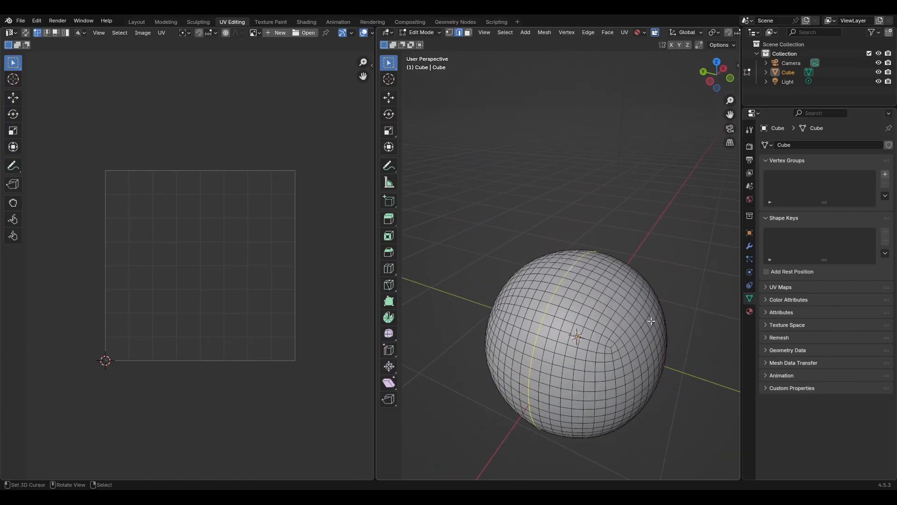
{"action": "scroll", "coordinate": [612, 298], "scroll_direction": "up", "scroll_amount": 3}
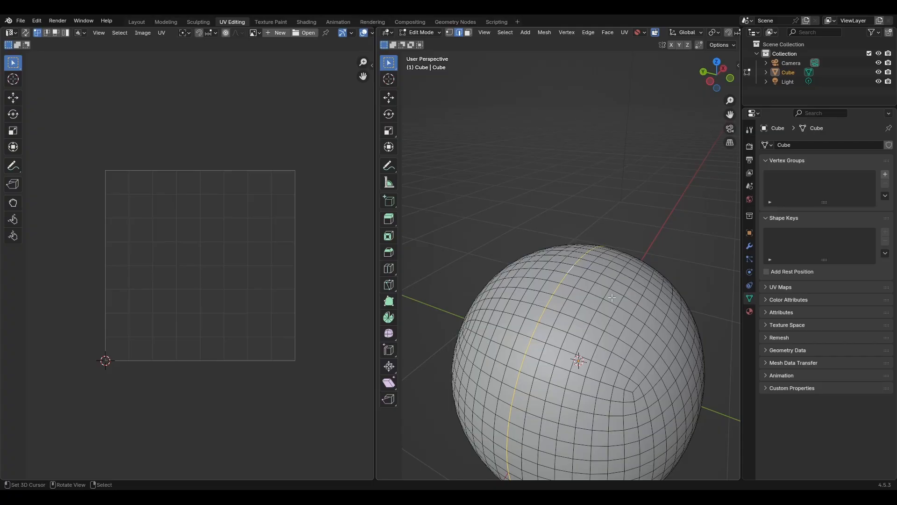
{"action": "scroll", "coordinate": [612, 297], "scroll_direction": "down", "scroll_amount": 3}
{"action": "mouse_move", "coordinate": [613, 299]}
{"action": "middle_mouse_down"}
{"action": "mouse_move", "coordinate": [589, 260]}
{"action": "mouse_move", "coordinate": [625, 295]}
{"action": "middle_mouse_up"}
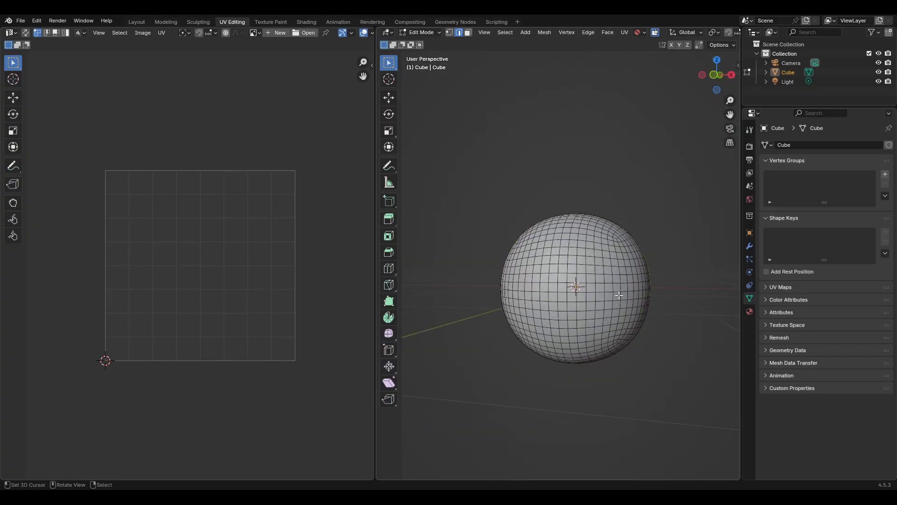
{"action": "middle_click_drag", "start_coordinate": [620, 316], "coordinate": [551, 274]}
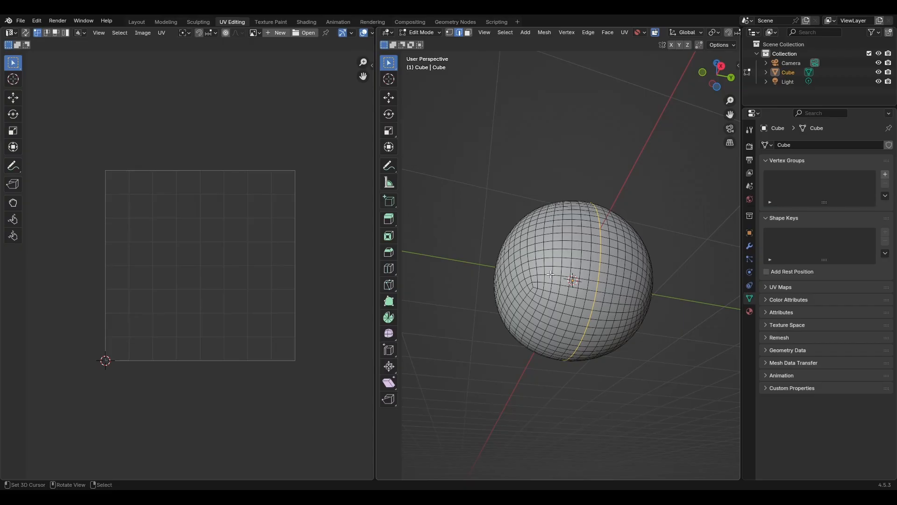
{"action": "middle_click_drag", "start_coordinate": [551, 272], "coordinate": [608, 346]}
{"action": "scroll", "coordinate": [598, 336], "scroll_direction": "up", "scroll_amount": 3}
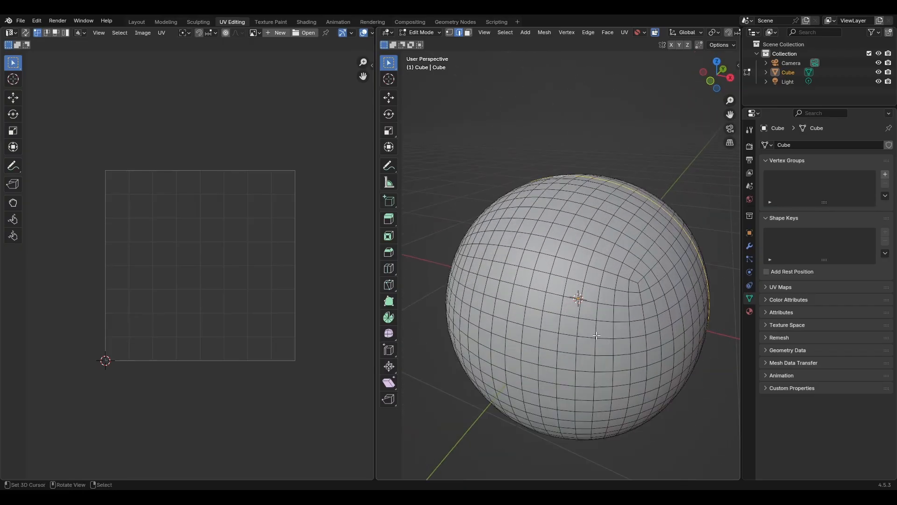
{"action": "mouse_move", "coordinate": [619, 305]}
{"action": "middle_mouse_down"}
{"action": "mouse_move", "coordinate": [561, 322]}
{"action": "mouse_move", "coordinate": [588, 329]}
{"action": "mouse_move", "coordinate": [587, 319]}
{"action": "mouse_move", "coordinate": [619, 303]}
{"action": "middle_mouse_up"}
{"action": "scroll", "coordinate": [612, 302], "scroll_direction": "down", "scroll_amount": 3}
{"action": "middle_click_drag", "start_coordinate": [601, 299], "coordinate": [635, 286]}
{"action": "scroll", "coordinate": [630, 302], "scroll_direction": "up", "scroll_amount": 1}
{"action": "scroll", "coordinate": [604, 299], "scroll_direction": "up", "scroll_amount": 2}
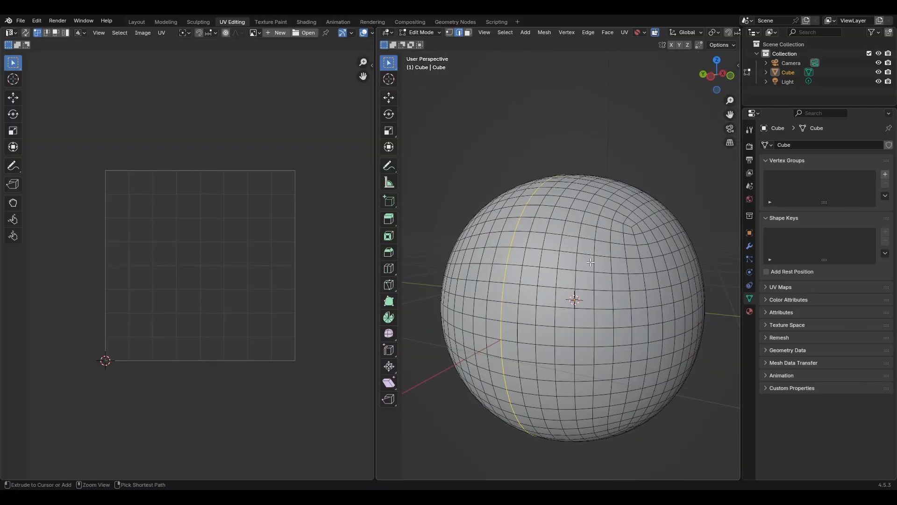
{"action": "key", "text": "ctrl+e"}
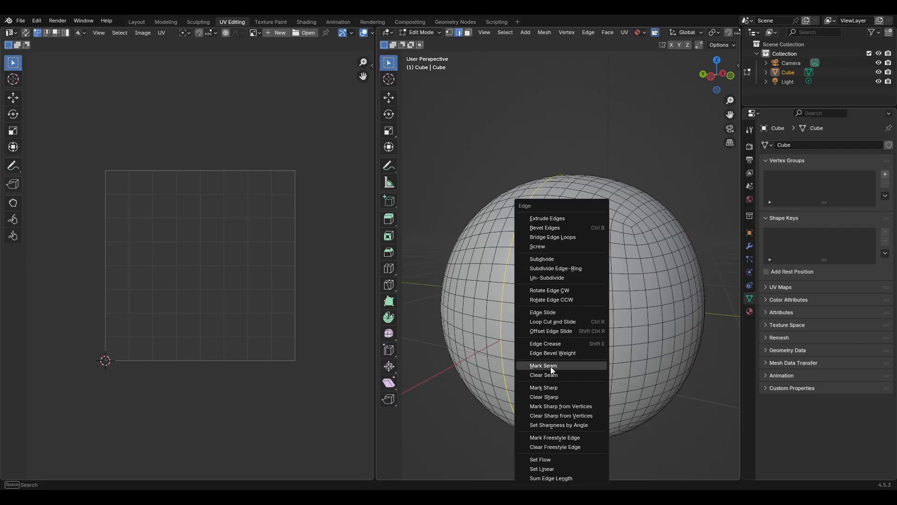
{"action": "left_click", "coordinate": [568, 364]}
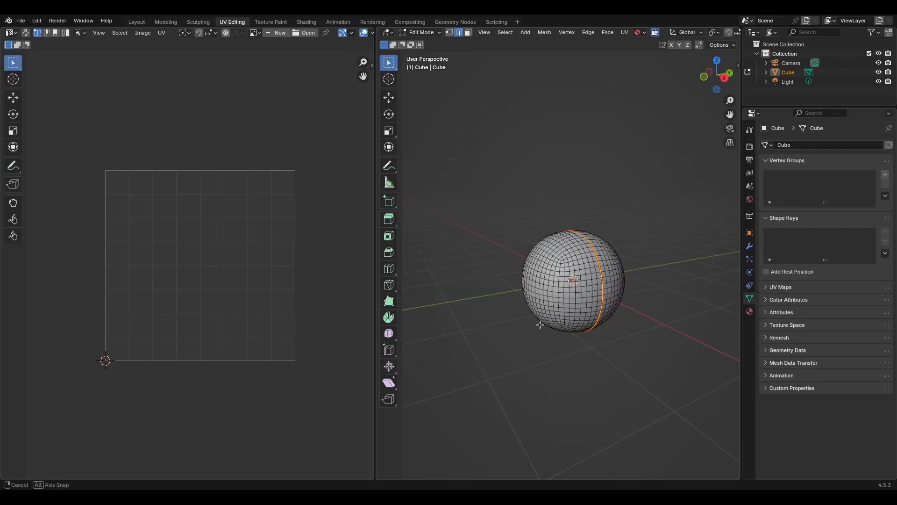
Step: Select the horizontal edge loop around the sphere's equator, mark it as a seam, and clear the selection
{"action": "scroll", "coordinate": [541, 330], "scroll_direction": "up", "scroll_amount": 3}
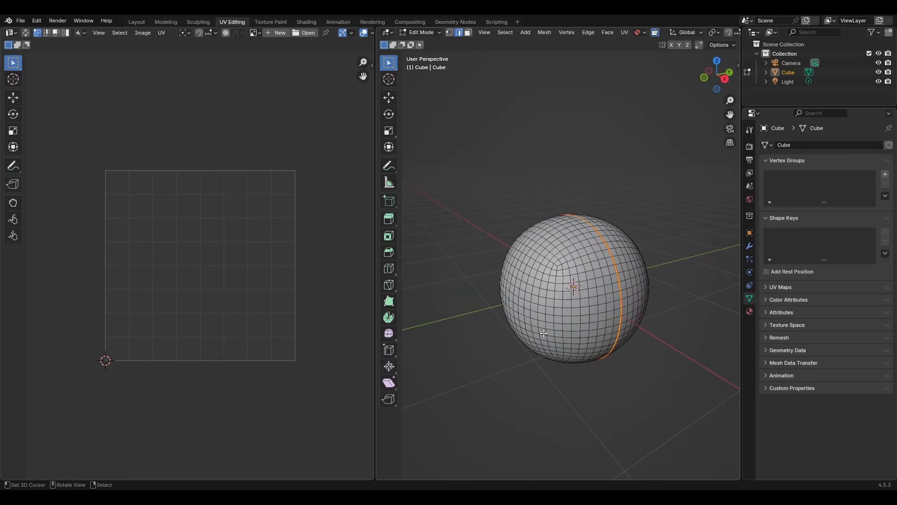
{"action": "middle_click_drag", "start_coordinate": [573, 331], "coordinate": [607, 335]}
{"action": "scroll", "coordinate": [552, 286], "scroll_direction": "down", "scroll_amount": 3}
{"action": "scroll", "coordinate": [518, 267], "scroll_direction": "up", "scroll_amount": 3}
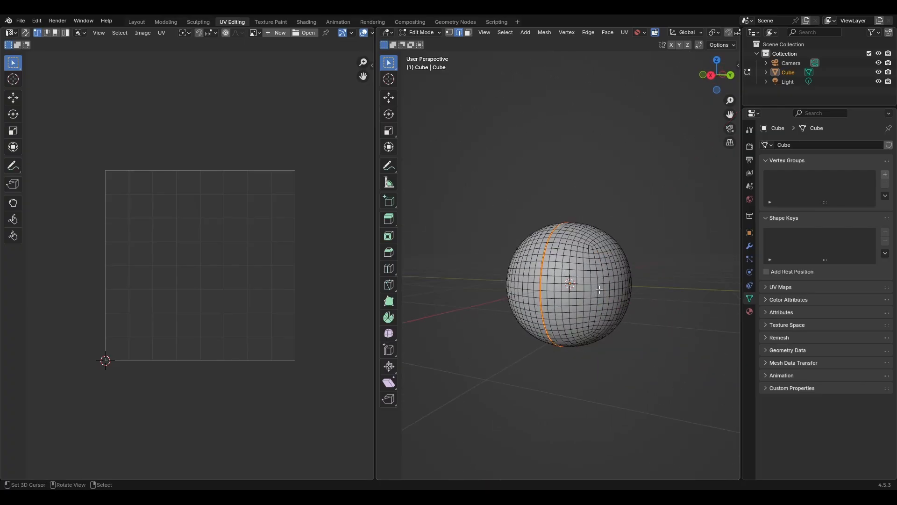
{"action": "key", "text": "KP_1"}
{"action": "scroll", "coordinate": [617, 299], "scroll_direction": "up", "scroll_amount": 4}
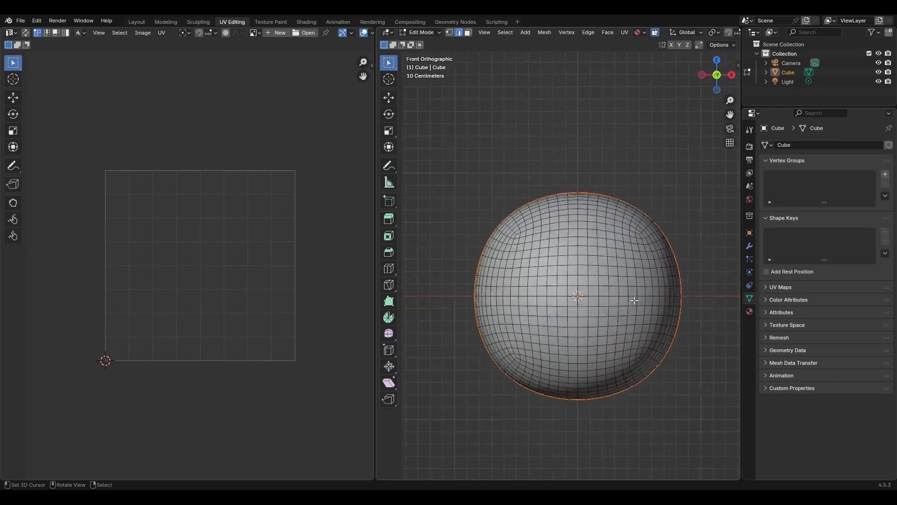
{"action": "left_click", "coordinate": [556, 300], "text": "alt"}
{"action": "scroll", "coordinate": [545, 362], "scroll_direction": "up", "scroll_amount": 5}
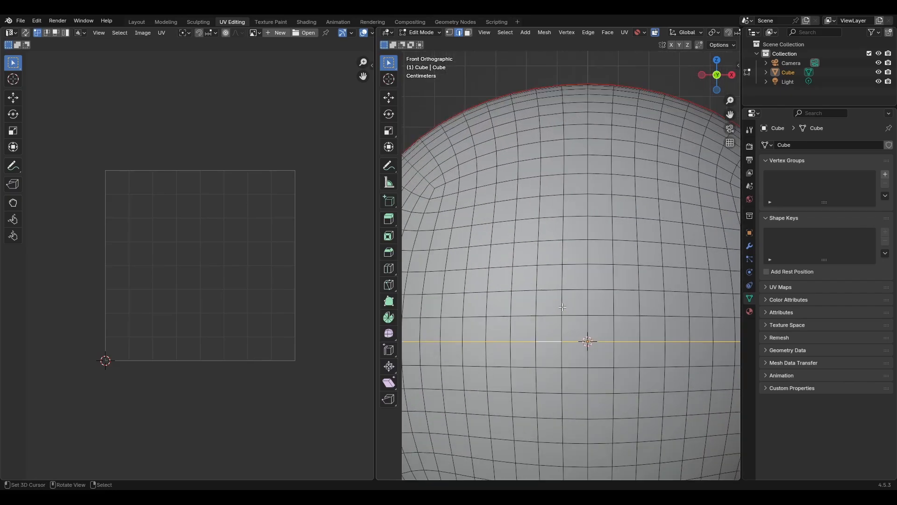
{"action": "left_click", "coordinate": [542, 358], "text": "alt"}
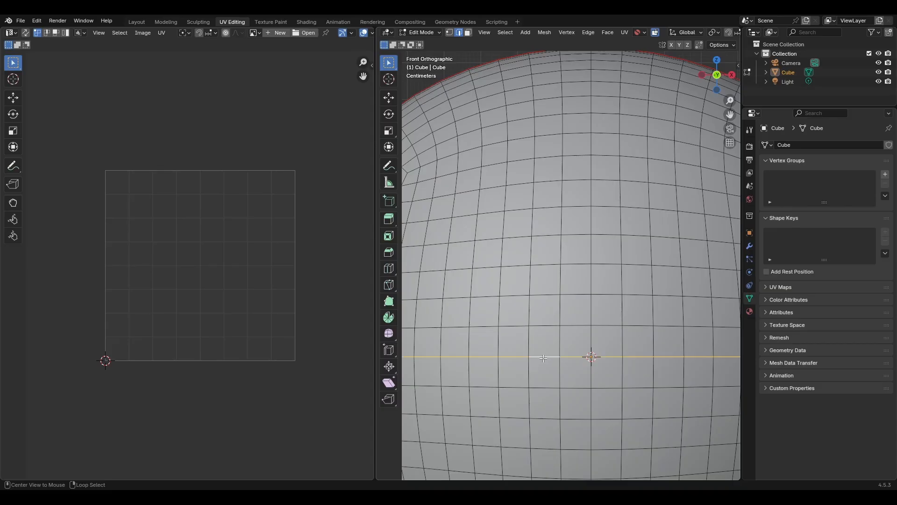
{"action": "scroll", "coordinate": [542, 360], "scroll_direction": "down", "scroll_amount": 10}
{"action": "middle_click_drag", "start_coordinate": [637, 324], "coordinate": [452, 334]}
{"action": "middle_click_drag", "start_coordinate": [594, 324], "coordinate": [624, 304]}
{"action": "scroll", "coordinate": [584, 296], "scroll_direction": "up", "scroll_amount": 2}
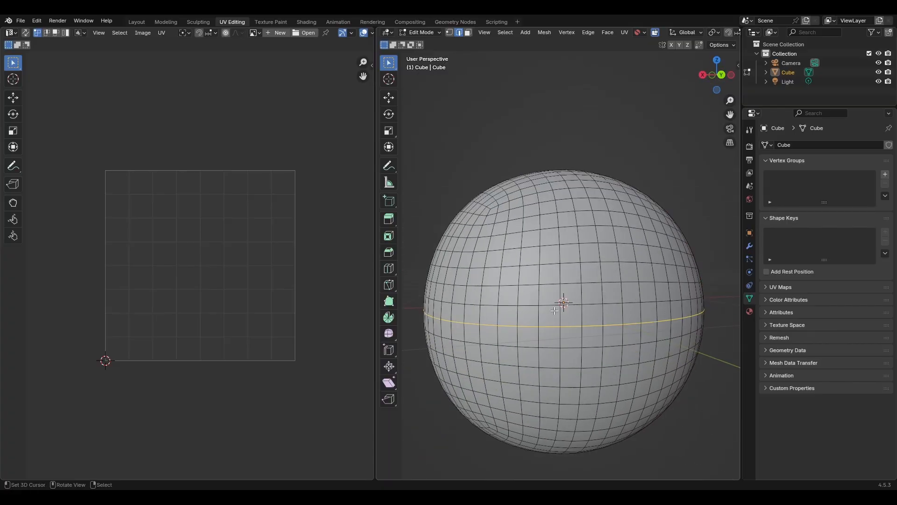
{"action": "middle_click_drag", "start_coordinate": [556, 311], "coordinate": [515, 276]}
{"action": "key", "text": "KP_1"}
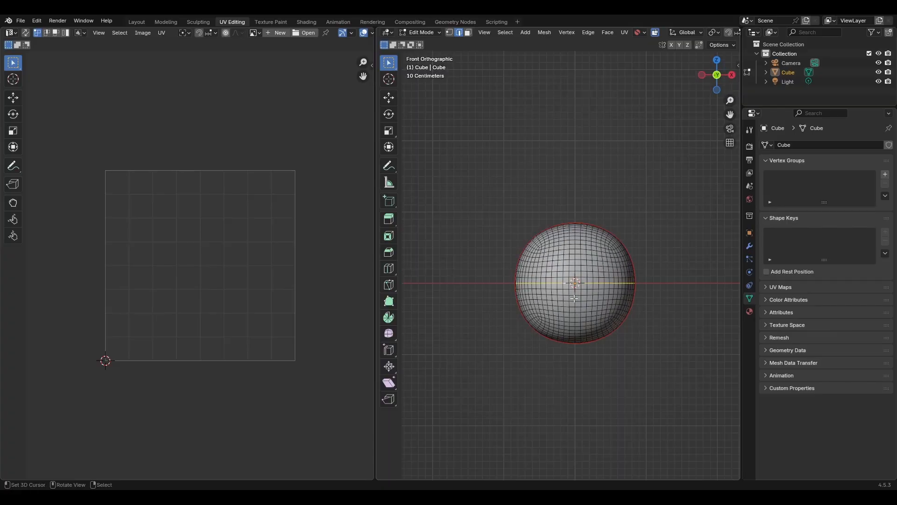
{"action": "scroll", "coordinate": [575, 294], "scroll_direction": "up", "scroll_amount": 5}
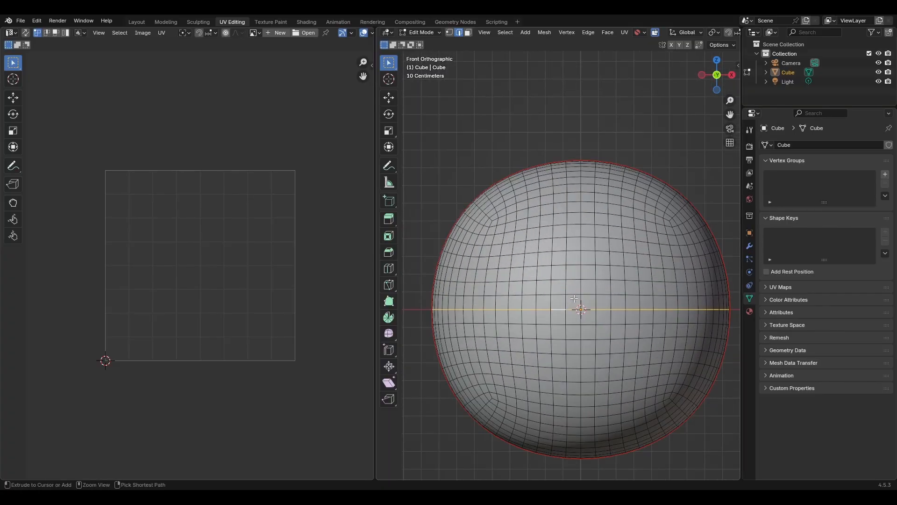
{"action": "key", "text": "ctrl+e"}
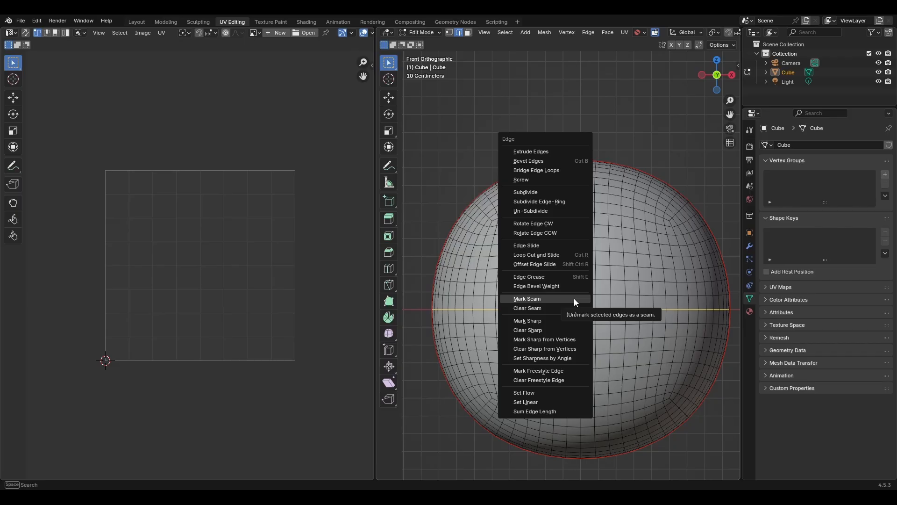
{"action": "left_click", "coordinate": [574, 298]}
{"action": "scroll", "coordinate": [619, 243], "scroll_direction": "down", "scroll_amount": 5}
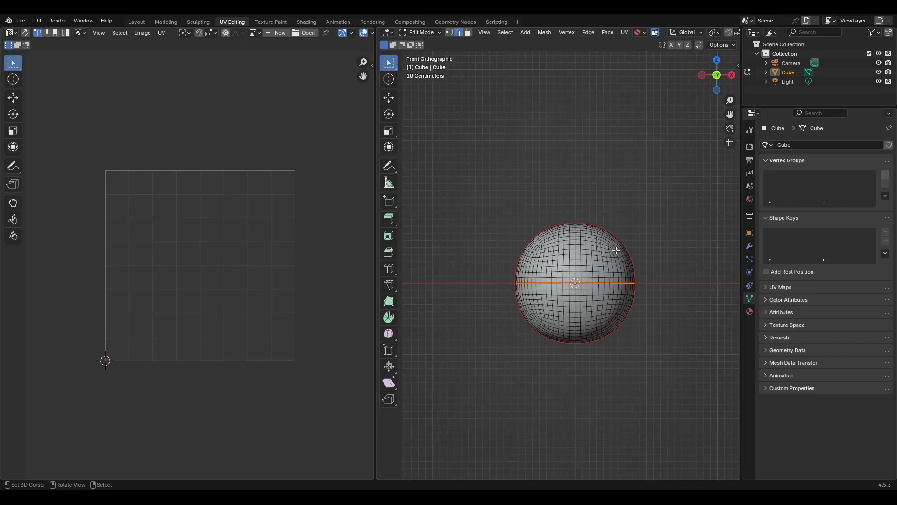
{"action": "scroll", "coordinate": [616, 250], "scroll_direction": "up", "scroll_amount": 2}
{"action": "key", "text": "alt+a"}
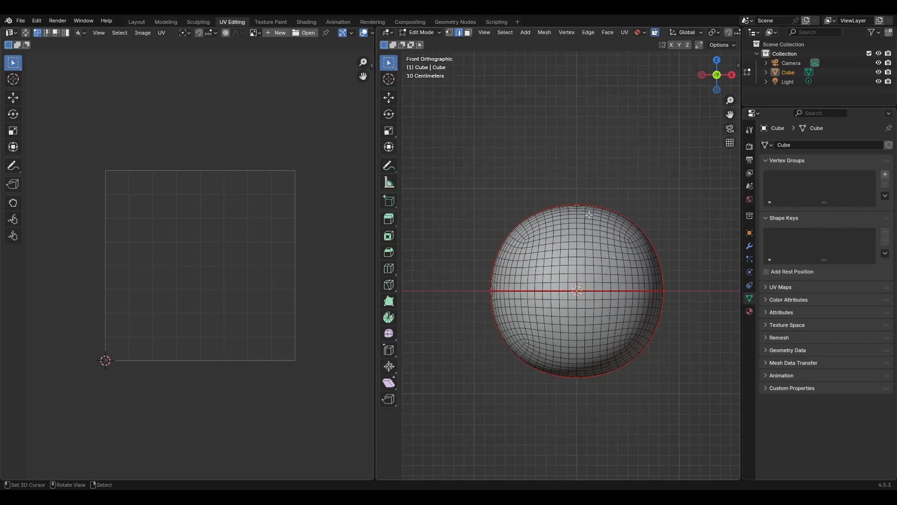
Step: Select the whole sphere in vertex selection mode and unwrap it with the Angle Based method
{"action": "left_click", "coordinate": [449, 32]}
{"action": "scroll", "coordinate": [599, 293], "scroll_direction": "down", "scroll_amount": 1}
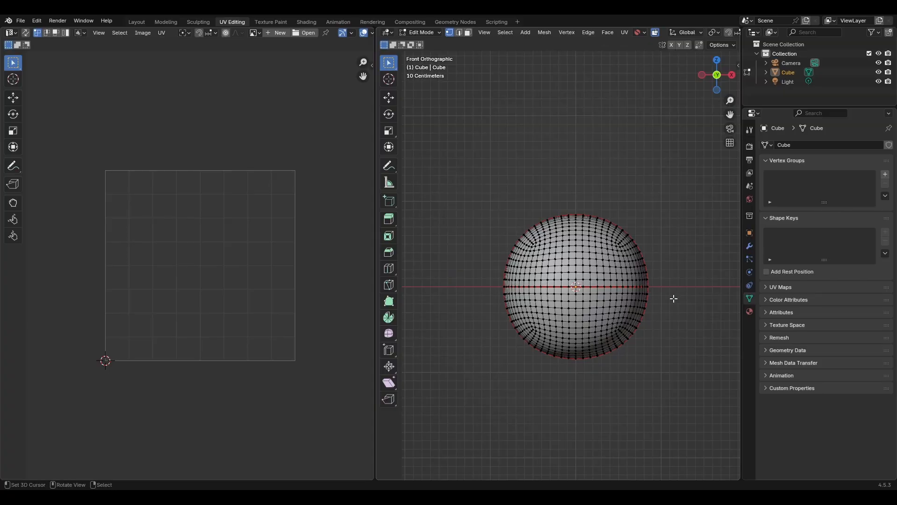
{"action": "key", "text": "a"}
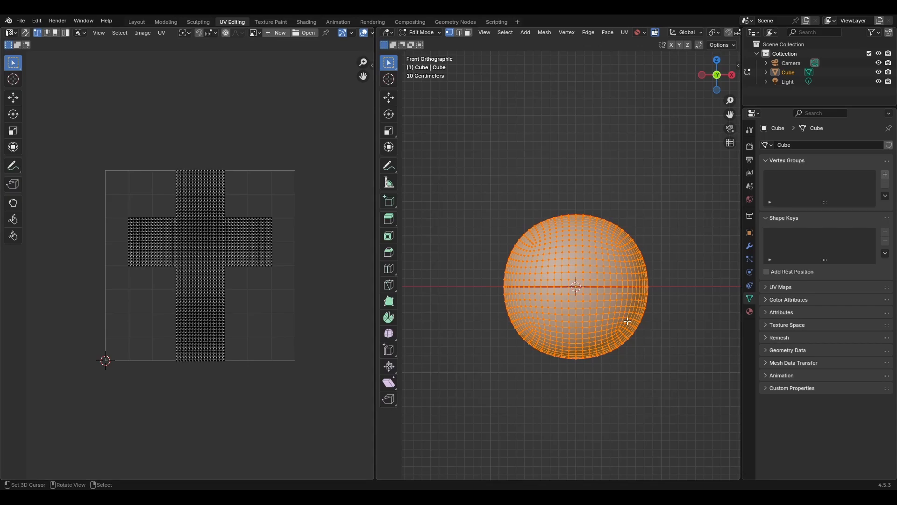
{"action": "key", "text": "u"}
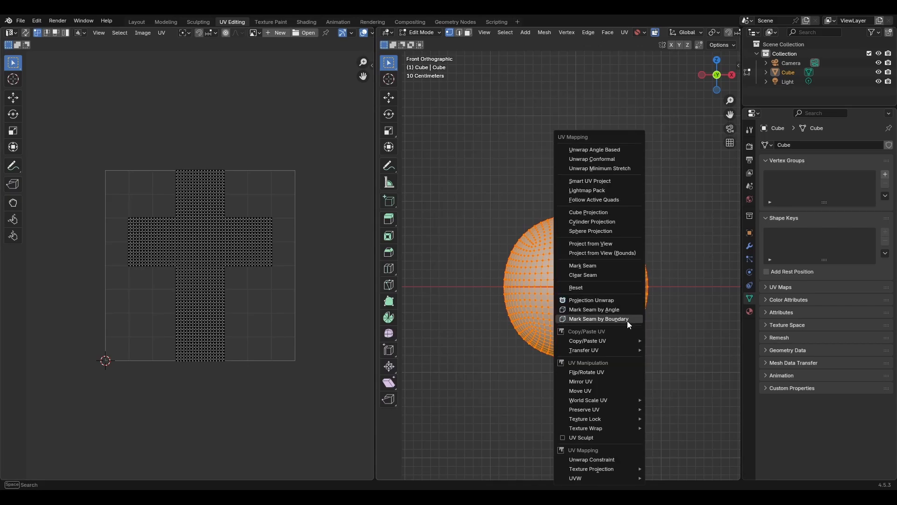
{"action": "left_click", "coordinate": [608, 150]}
Step: Unwrap the selected sphere with the Conformal method and with the Minimum Stretch method to compare the layouts
{"action": "key", "text": "u"}
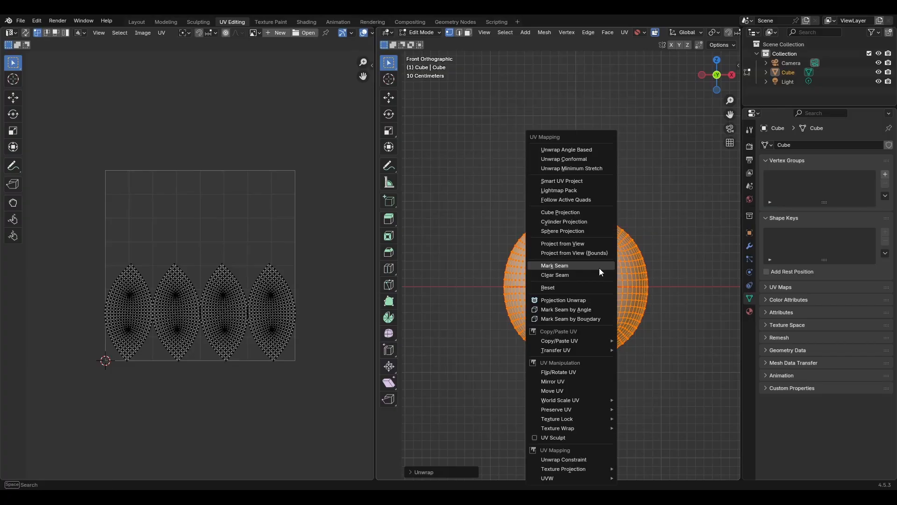
{"action": "left_click", "coordinate": [600, 158]}
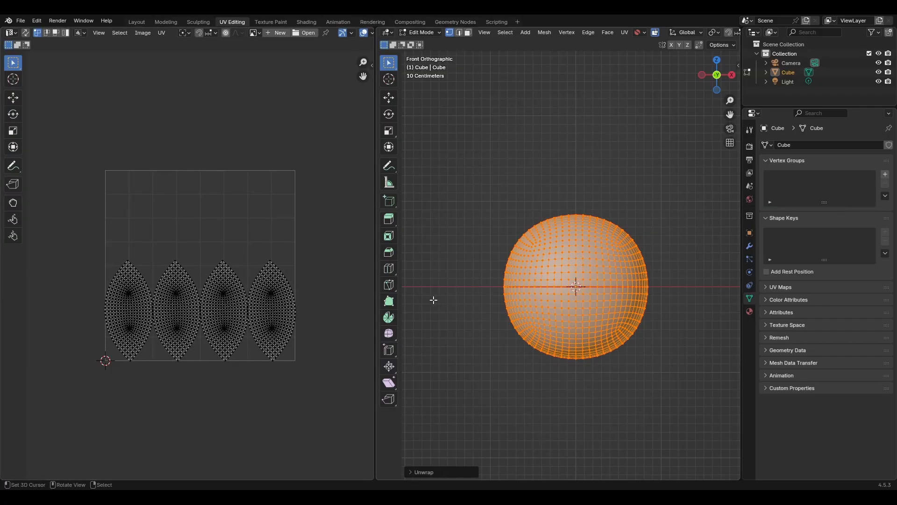
{"action": "key", "text": "u"}
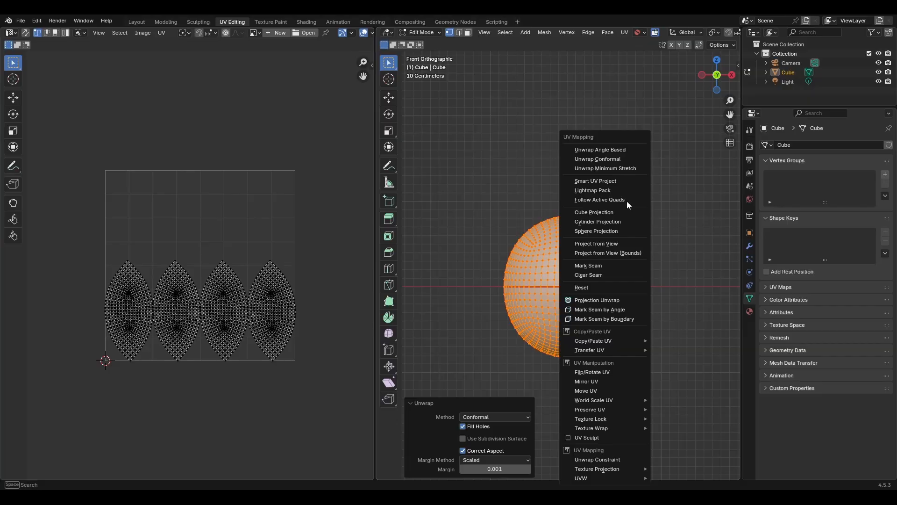
{"action": "left_click", "coordinate": [629, 169]}
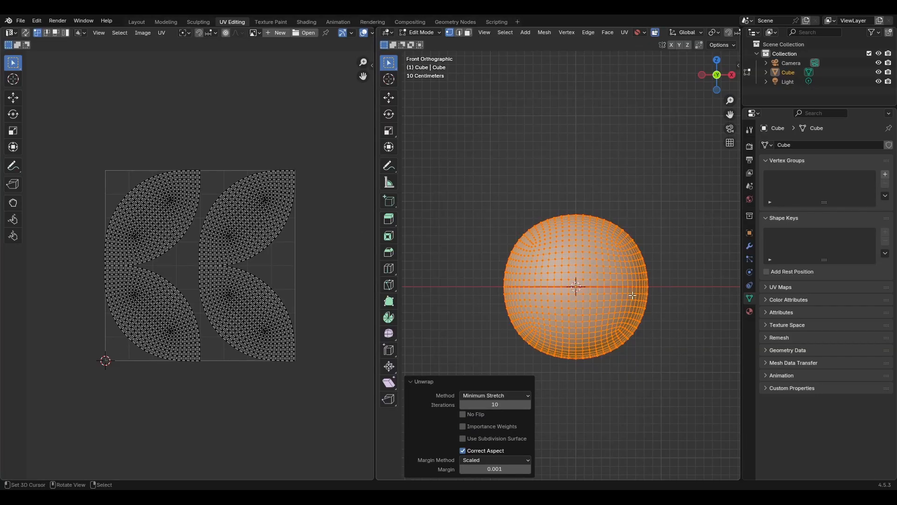
Step: Unwrap the sphere again with the Angle Based method, collapse the operator settings, and keep the whole mesh selected
{"action": "key", "text": "u"}
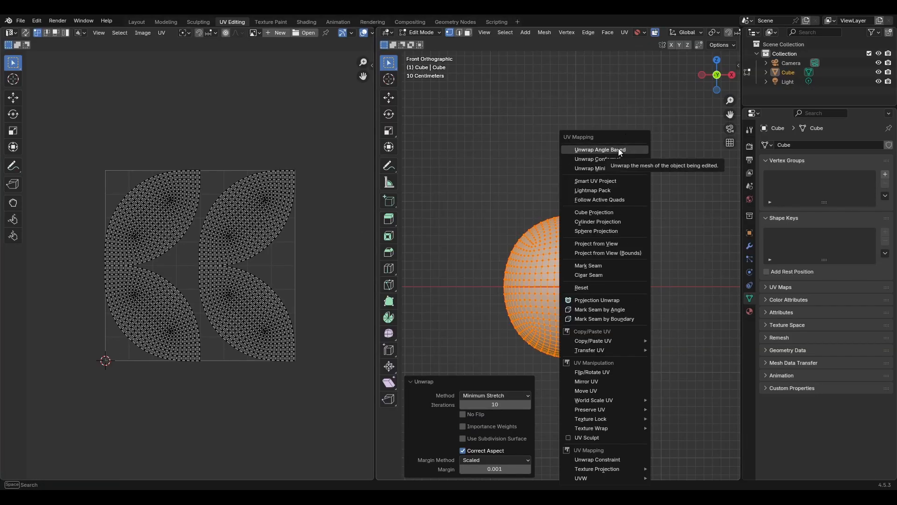
{"action": "left_click", "coordinate": [618, 148]}
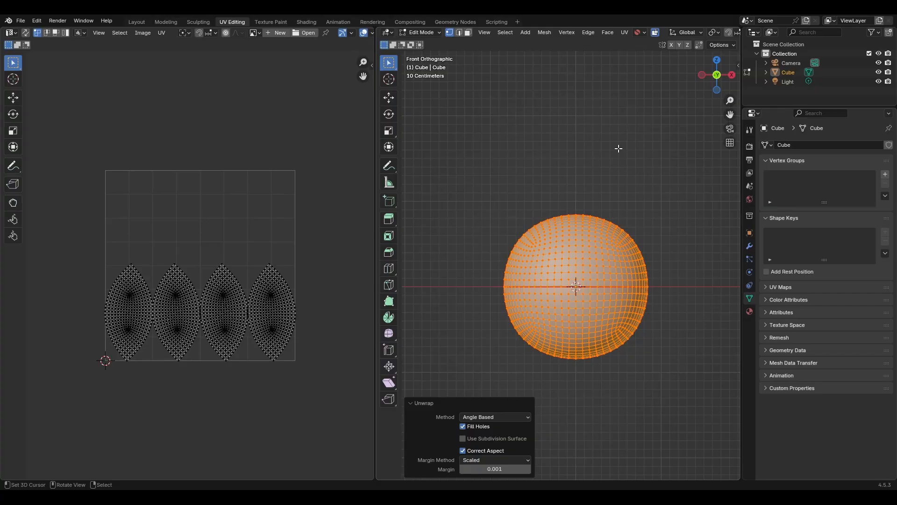
{"action": "left_click", "coordinate": [442, 405]}
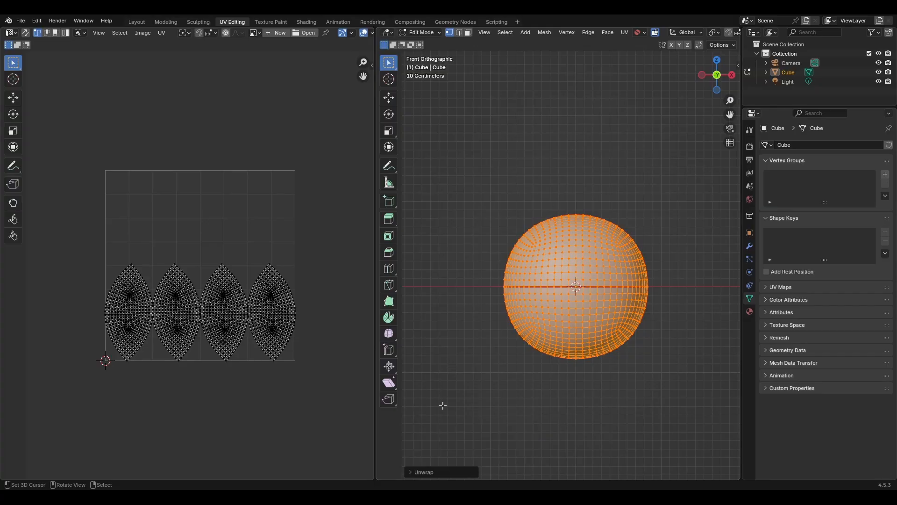
{"action": "left_click", "coordinate": [597, 368]}
{"action": "key", "text": "a"}
Step: Select all UV islands and review the Pack Islands options, closing them without packing
{"action": "scroll", "coordinate": [233, 433], "scroll_direction": "down", "scroll_amount": 2}
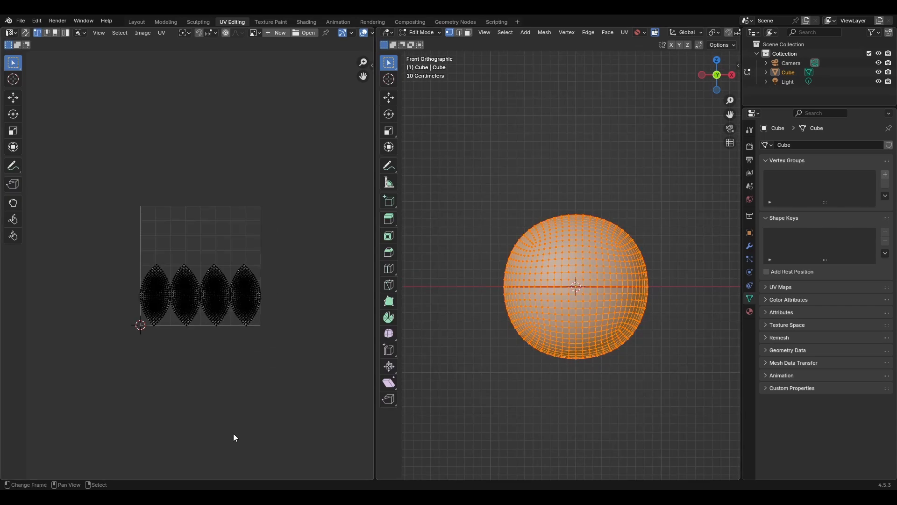
{"action": "scroll", "coordinate": [233, 433], "scroll_direction": "up", "scroll_amount": 4}
{"action": "scroll", "coordinate": [233, 433], "scroll_direction": "down", "scroll_amount": 3}
{"action": "key", "text": "a"}
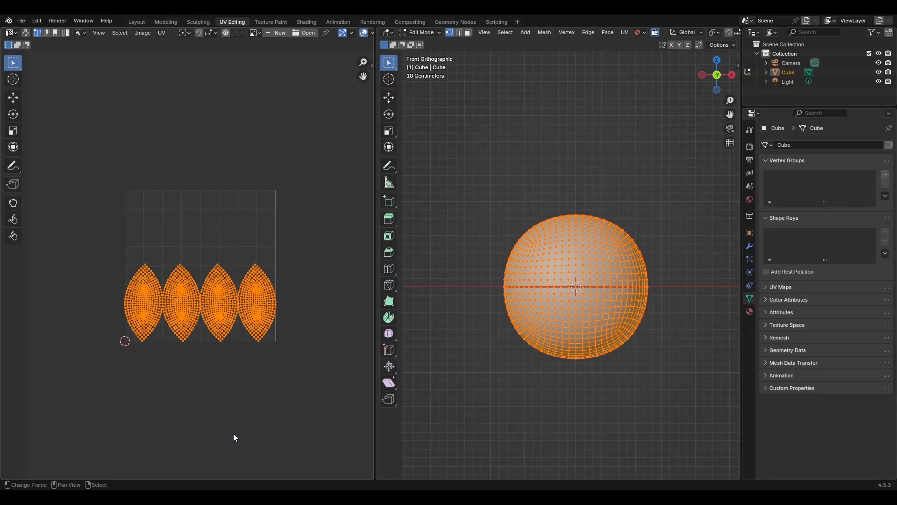
{"action": "scroll", "coordinate": [233, 433], "scroll_direction": "up", "scroll_amount": 2}
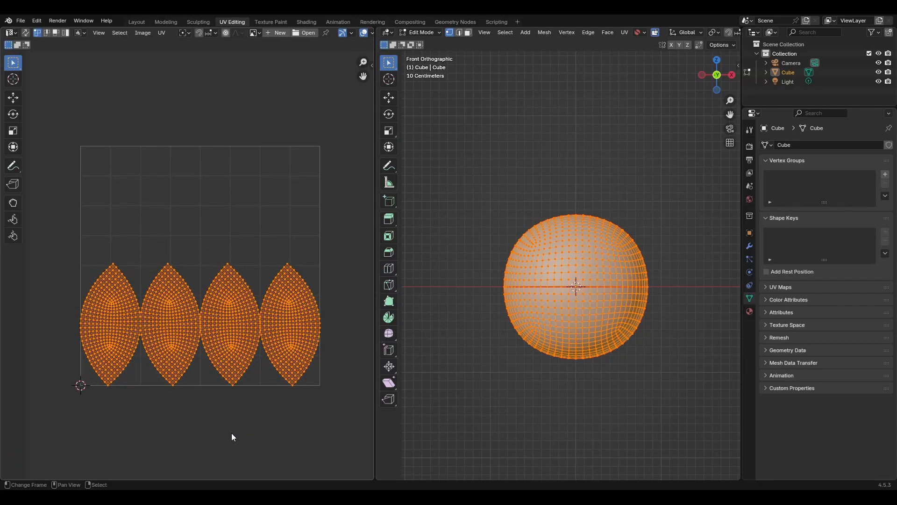
{"action": "left_click", "coordinate": [162, 33]}
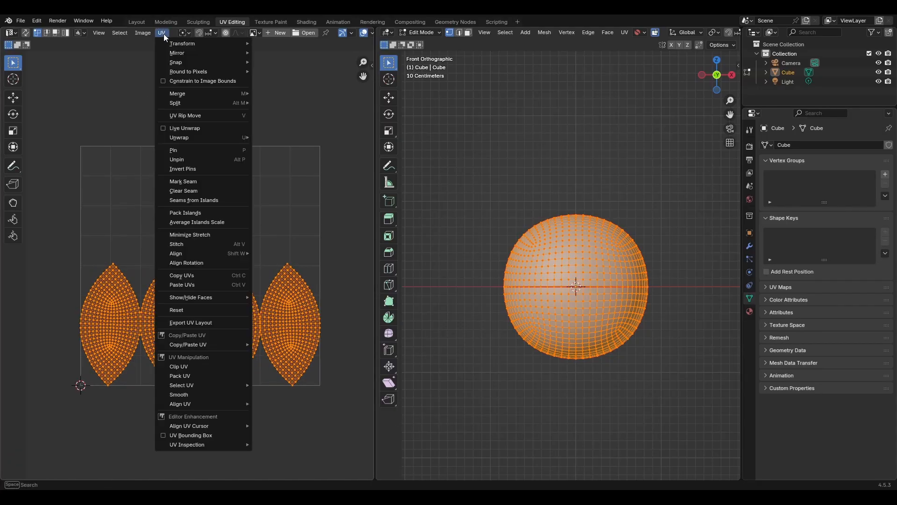
{"action": "left_click", "coordinate": [194, 212]}
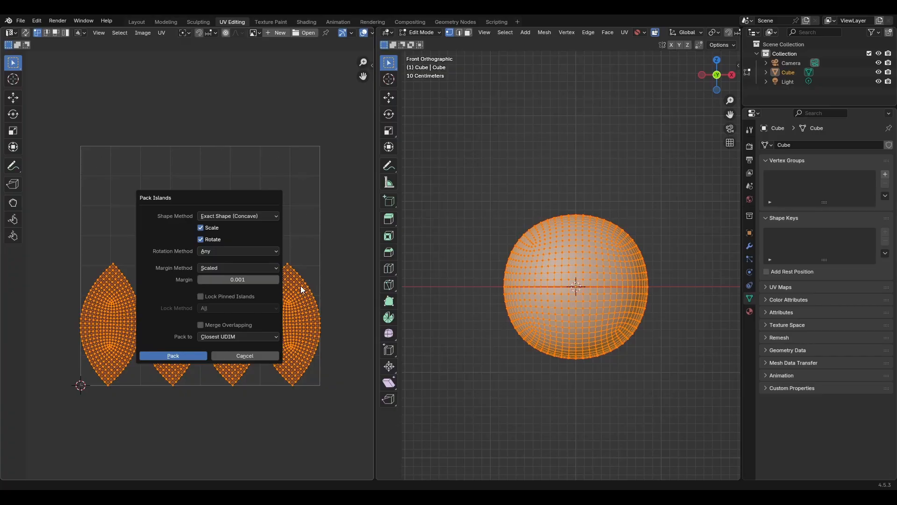
{"action": "key", "text": "Escape"}
{"action": "scroll", "coordinate": [316, 302], "scroll_direction": "down", "scroll_amount": 3}
{"action": "scroll", "coordinate": [316, 302], "scroll_direction": "up", "scroll_amount": 2}
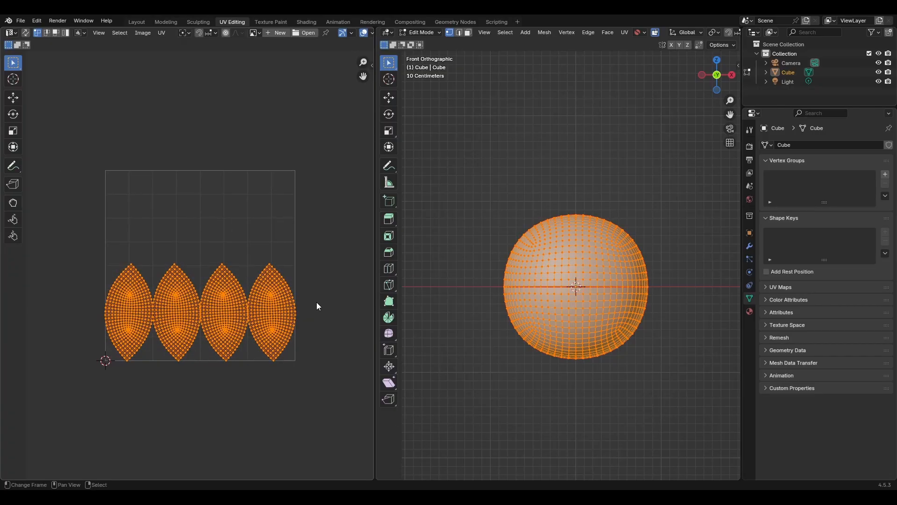
{"action": "scroll", "coordinate": [64, 108], "scroll_direction": "up", "scroll_amount": 1}
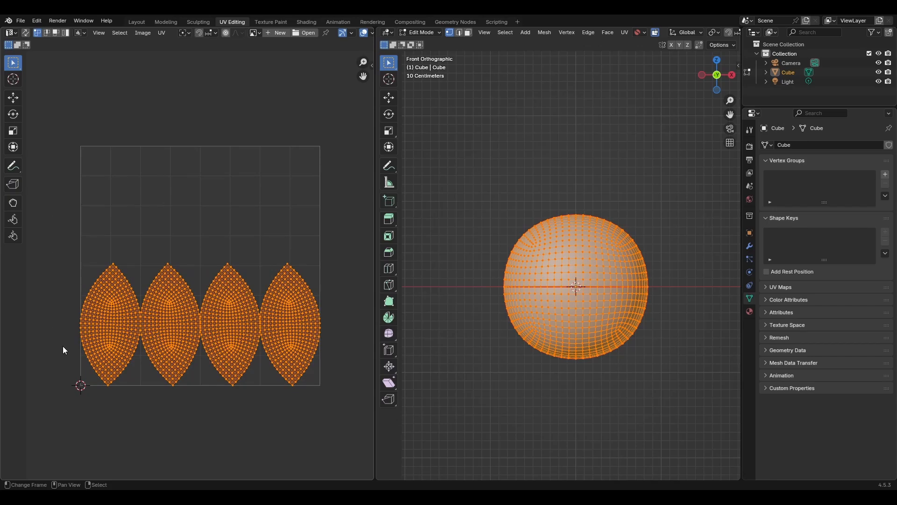
Step: Deselect all UVs, switch the UV selection mode to islands, and move the leftmost island to the UV square's upper-left corner
{"action": "key", "text": "alt+a"}
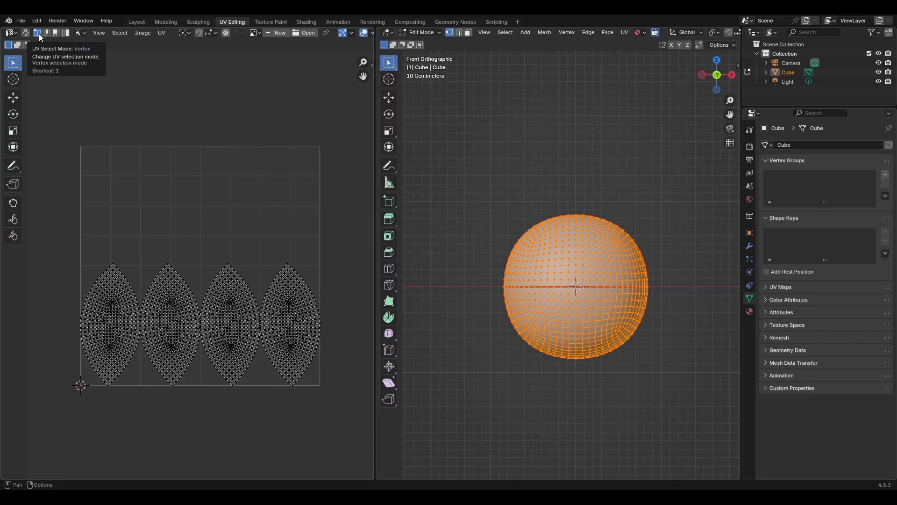
{"action": "left_click", "coordinate": [65, 34]}
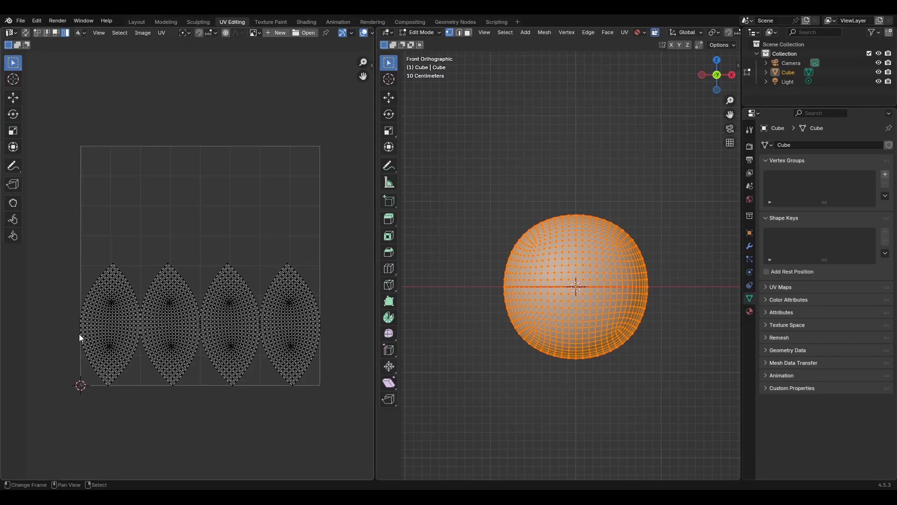
{"action": "left_click", "coordinate": [116, 345]}
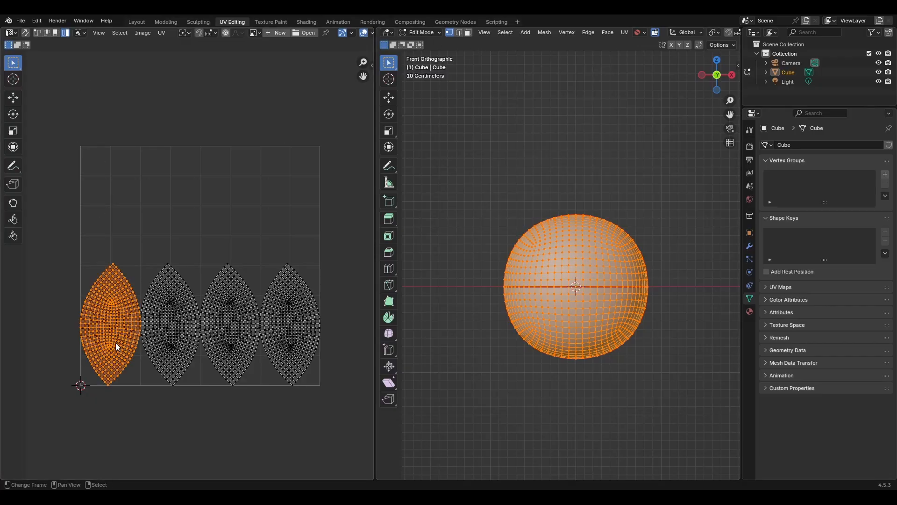
{"action": "key", "text": "g"}
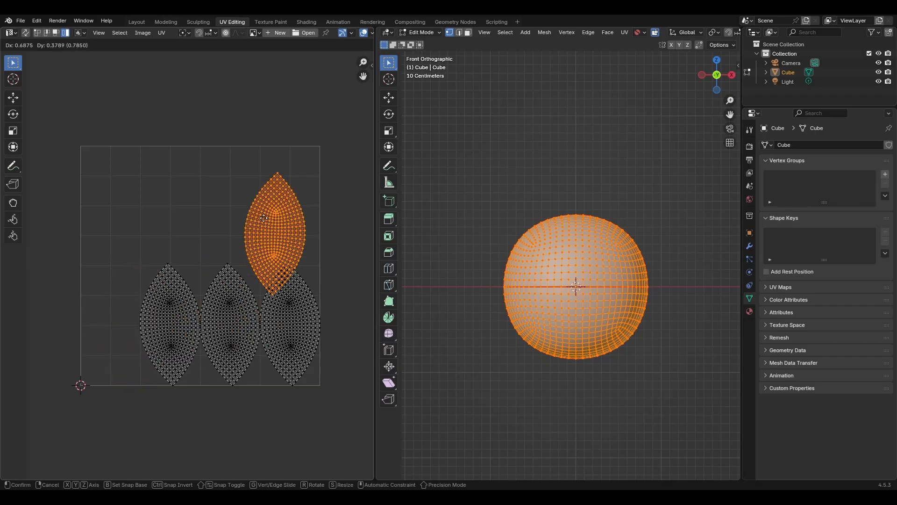
{"action": "left_click", "coordinate": [121, 234]}
Step: Move the second island to the UV square's upper-right corner and the third island toward the square's middle
{"action": "left_click", "coordinate": [172, 319]}
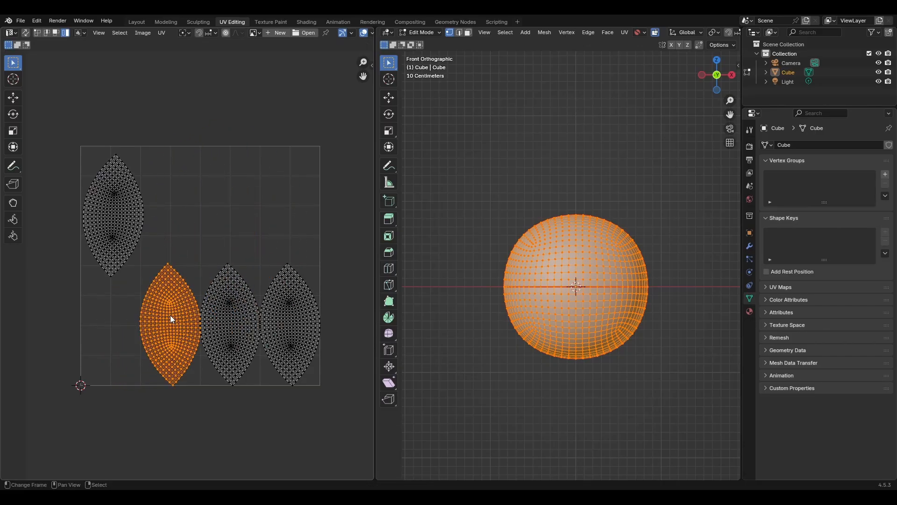
{"action": "key", "text": "g"}
{"action": "left_click", "coordinate": [276, 205]}
{"action": "left_click", "coordinate": [222, 313]}
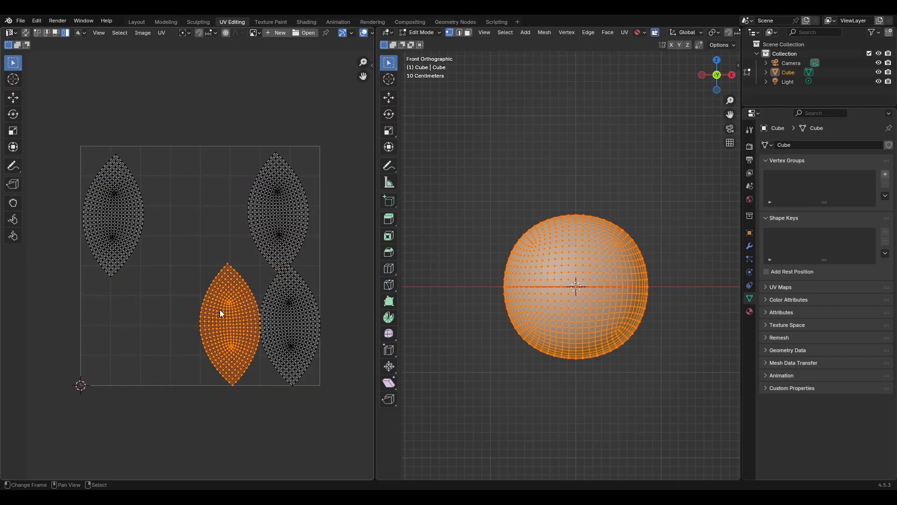
{"action": "key", "text": "g"}
{"action": "left_click", "coordinate": [182, 279]}
Step: Move the remaining bottom-right island to the upper row beside the upper-right one, and the middle island toward the square's lower left
{"action": "left_click", "coordinate": [273, 327]}
{"action": "key", "text": "g"}
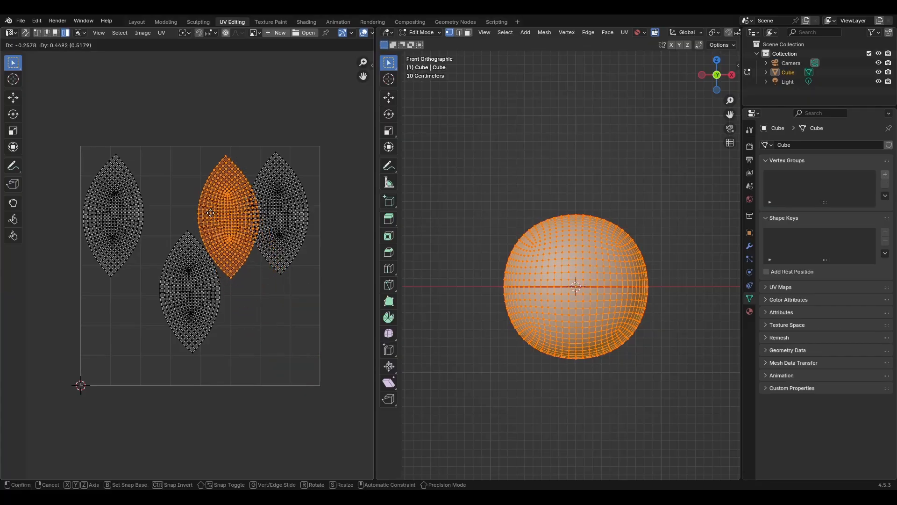
{"action": "left_click", "coordinate": [197, 200]}
{"action": "left_click", "coordinate": [191, 291]}
{"action": "key", "text": "g"}
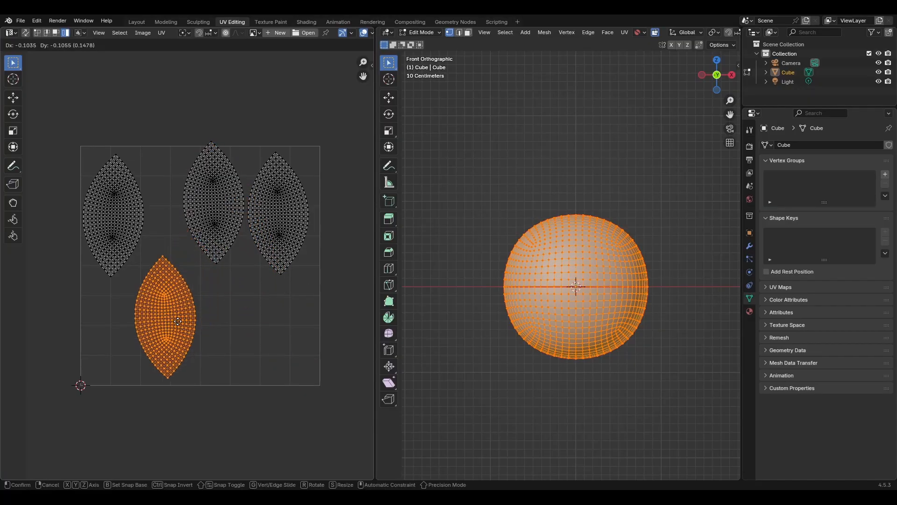
{"action": "left_click", "coordinate": [171, 319]}
{"action": "left_click", "coordinate": [214, 240]}
{"action": "key", "text": "g"}
{"action": "left_click", "coordinate": [213, 237]}
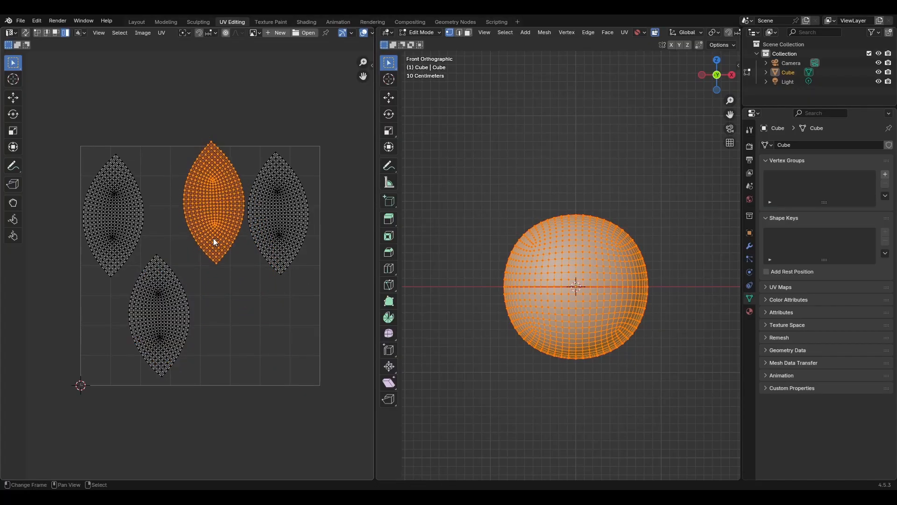
{"action": "scroll", "coordinate": [163, 170], "scroll_direction": "down", "scroll_amount": 1}
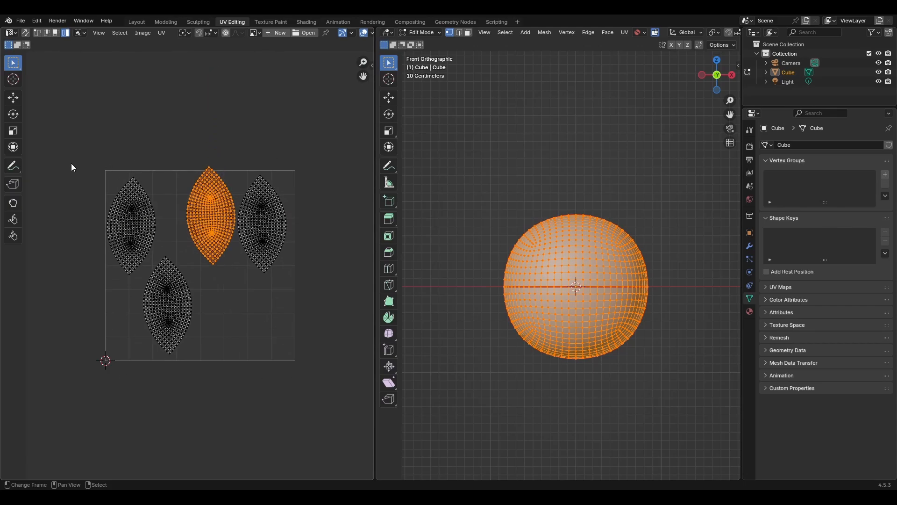
{"action": "scroll", "coordinate": [160, 240], "scroll_direction": "down", "scroll_amount": 6}
{"action": "scroll", "coordinate": [175, 258], "scroll_direction": "up", "scroll_amount": 8}
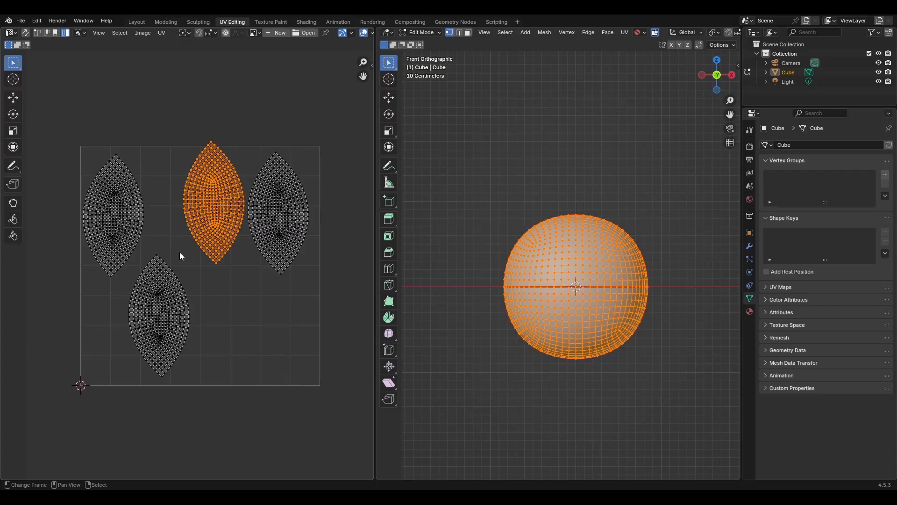
{"action": "scroll", "coordinate": [180, 253], "scroll_direction": "up", "scroll_amount": 1}
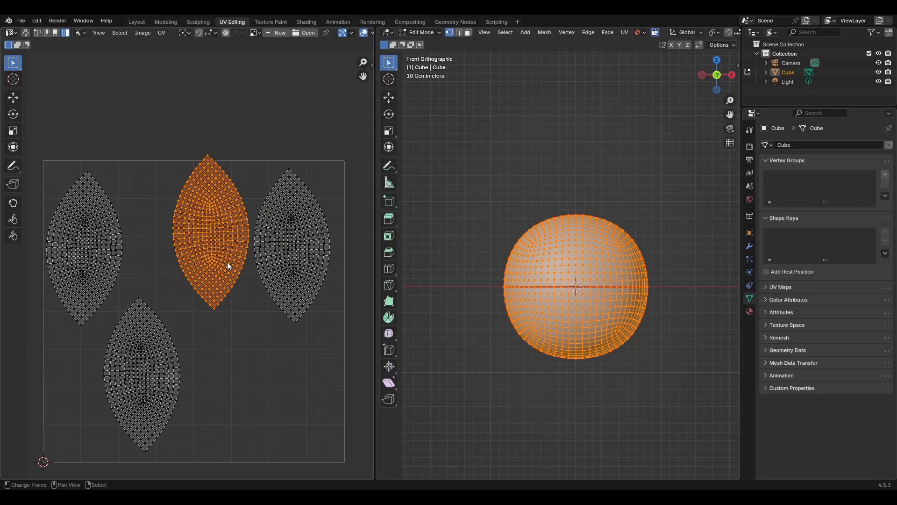
{"action": "key", "text": "g"}
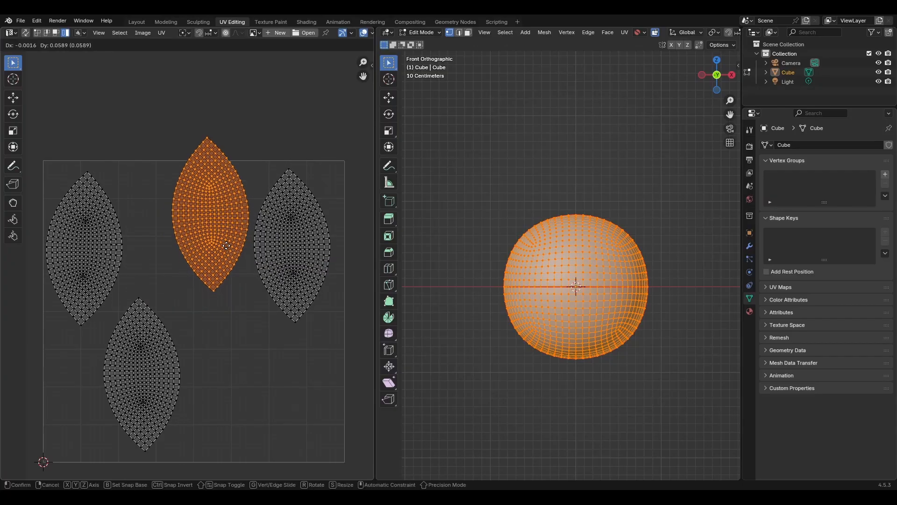
{"action": "right_click", "coordinate": [227, 246]}
Step: Clear the selection of the UV islands
{"action": "scroll", "coordinate": [226, 245], "scroll_direction": "down", "scroll_amount": 3}
{"action": "scroll", "coordinate": [226, 246], "scroll_direction": "down", "scroll_amount": 3}
{"action": "key", "text": "alt+a"}
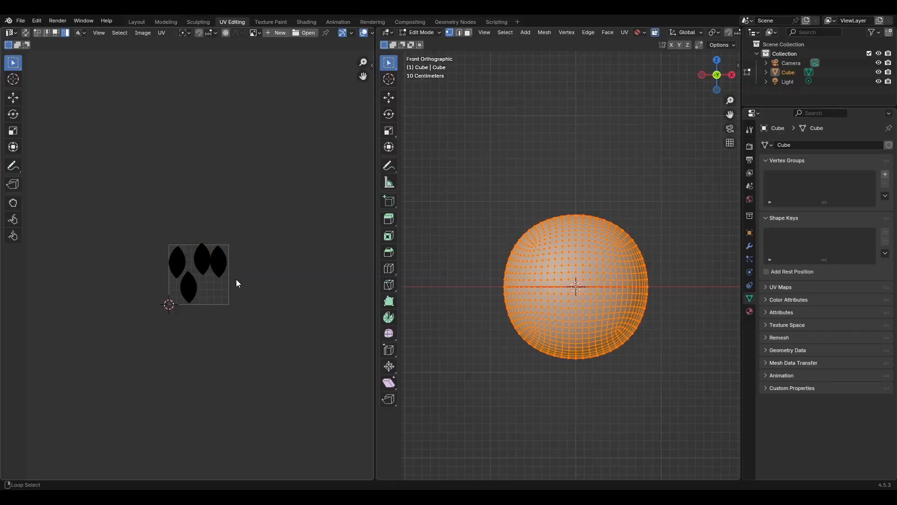
{"action": "scroll", "coordinate": [237, 280], "scroll_direction": "up", "scroll_amount": 2}
{"action": "scroll", "coordinate": [236, 282], "scroll_direction": "up", "scroll_amount": 2}
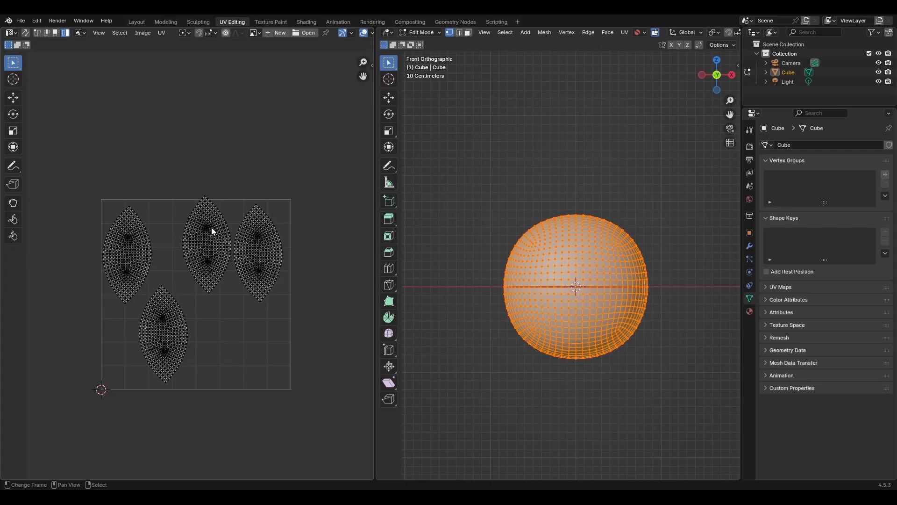
Step: Switch to the Shading workspace and frame the sphere in the material preview
{"action": "left_click", "coordinate": [307, 22]}
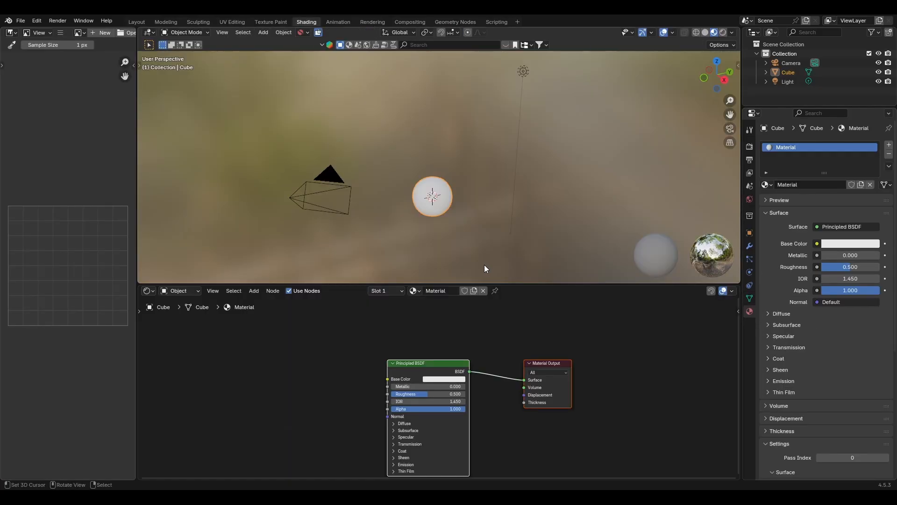
{"action": "scroll", "coordinate": [493, 226], "scroll_direction": "down", "scroll_amount": 4}
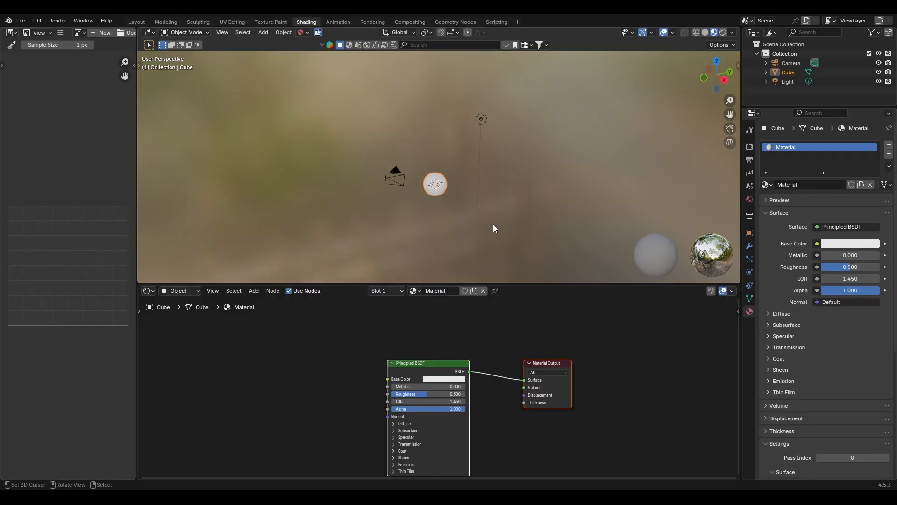
{"action": "scroll", "coordinate": [494, 225], "scroll_direction": "up", "scroll_amount": 5}
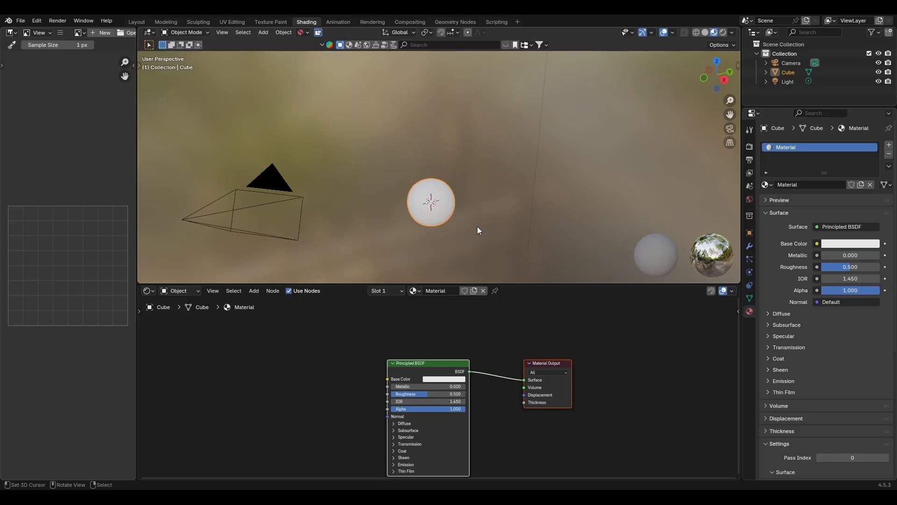
Step: Add a plane mesh at the centre of the sphere
{"action": "middle_click_drag", "start_coordinate": [477, 229], "coordinate": [515, 262], "text": "shift"}
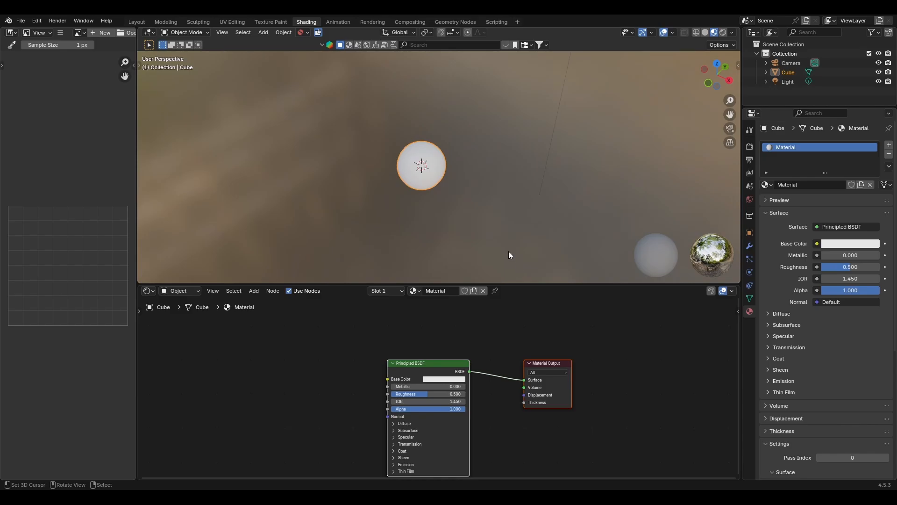
{"action": "key", "text": "shift+a"}
{"action": "mouse_move", "coordinate": [407, 239]}
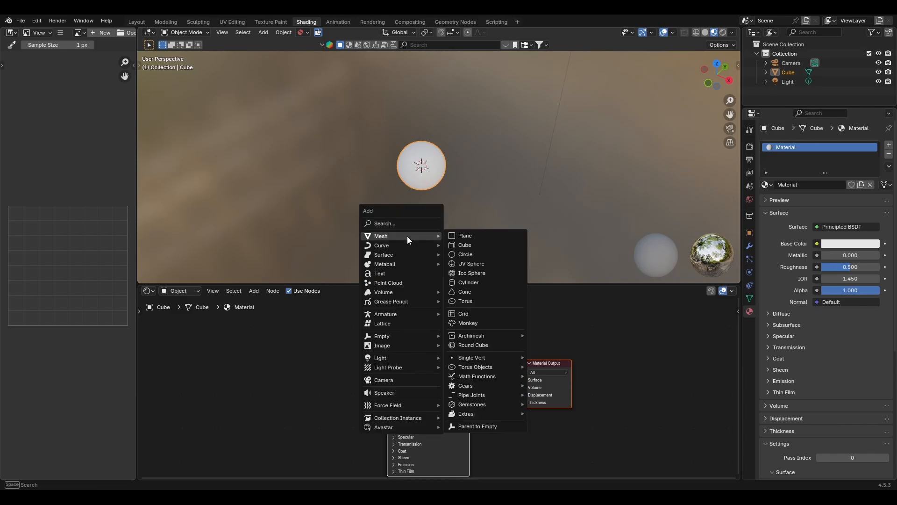
{"action": "left_click", "coordinate": [480, 236]}
{"action": "middle_click_drag", "start_coordinate": [477, 223], "coordinate": [495, 237]}
{"action": "scroll", "coordinate": [509, 234], "scroll_direction": "up", "scroll_amount": 4}
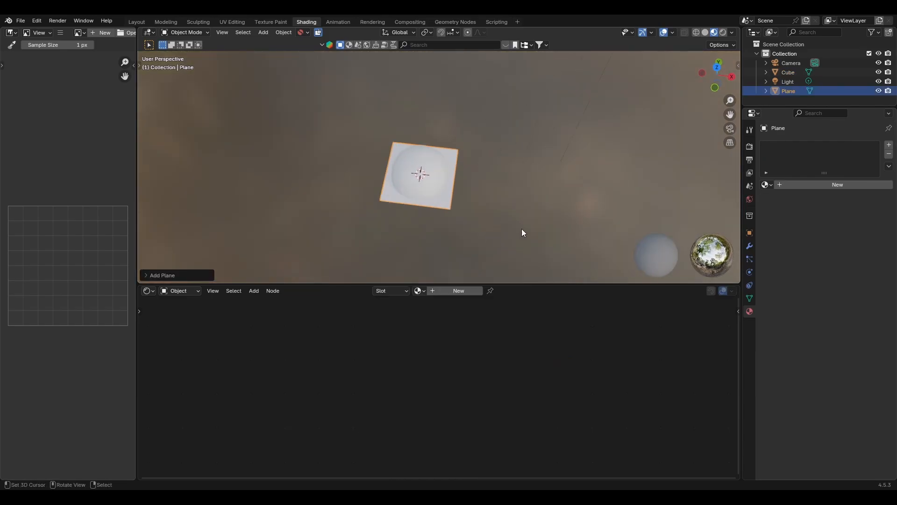
Step: Create a new material for the plane and name it Tile
{"action": "left_click", "coordinate": [767, 184]}
{"action": "left_click", "coordinate": [816, 187]}
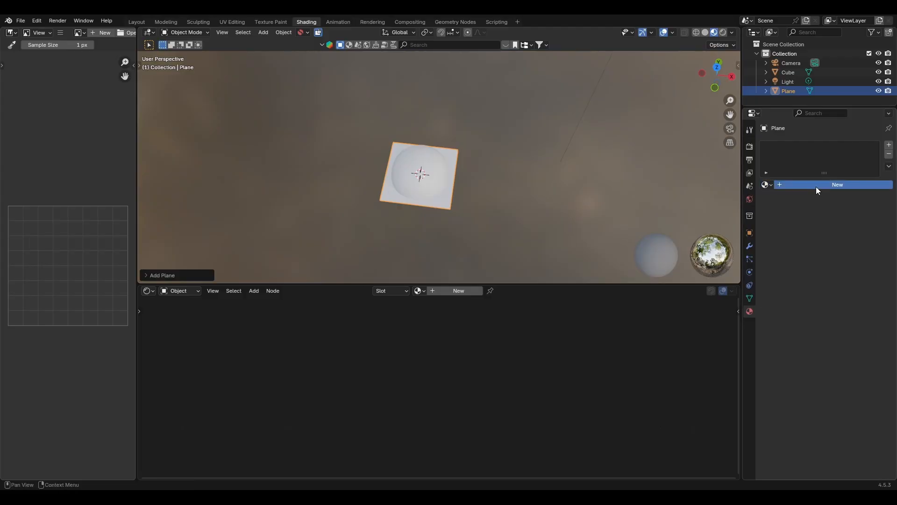
{"action": "left_click", "coordinate": [814, 184]}
{"action": "type", "text": "Tile"}
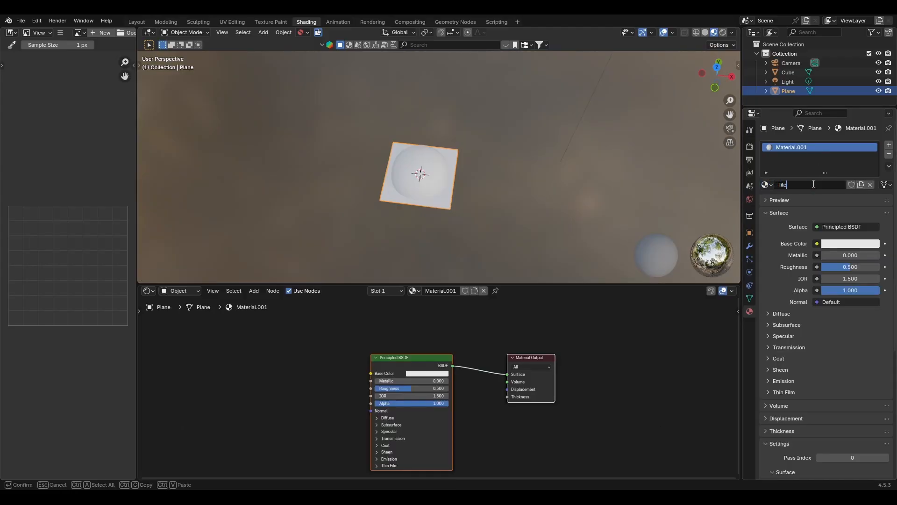
{"action": "key", "text": "Return"}
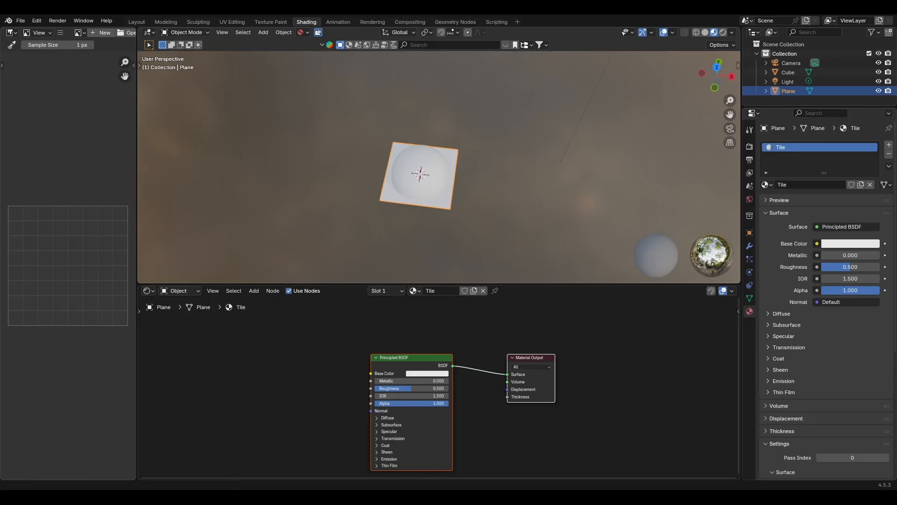
Step: Add the images.jpeg tile texture to the Tile material and connect its Color output to the Principled BSDF's Base Color
{"action": "scroll", "coordinate": [362, 386], "scroll_direction": "up", "scroll_amount": 6}
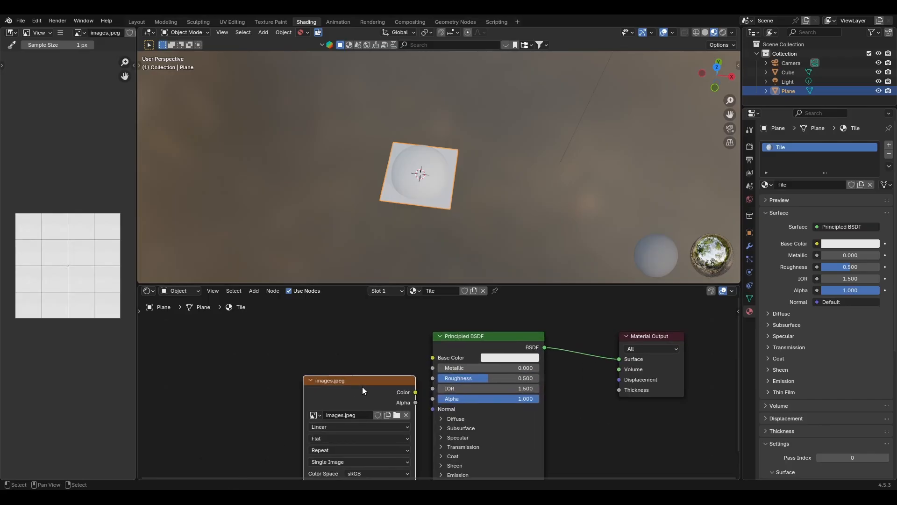
{"action": "left_click_drag", "start_coordinate": [409, 393], "coordinate": [419, 383]}
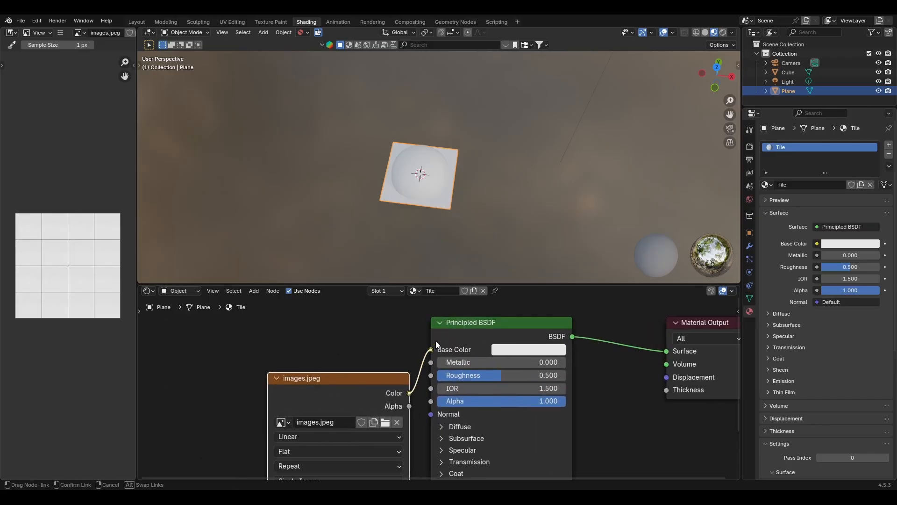
{"action": "left_click_drag", "start_coordinate": [435, 341], "coordinate": [436, 340]}
Step: Switch to the UV Editing workspace, hide the sphere, and show the plane in material preview shading
{"action": "left_click", "coordinate": [234, 18]}
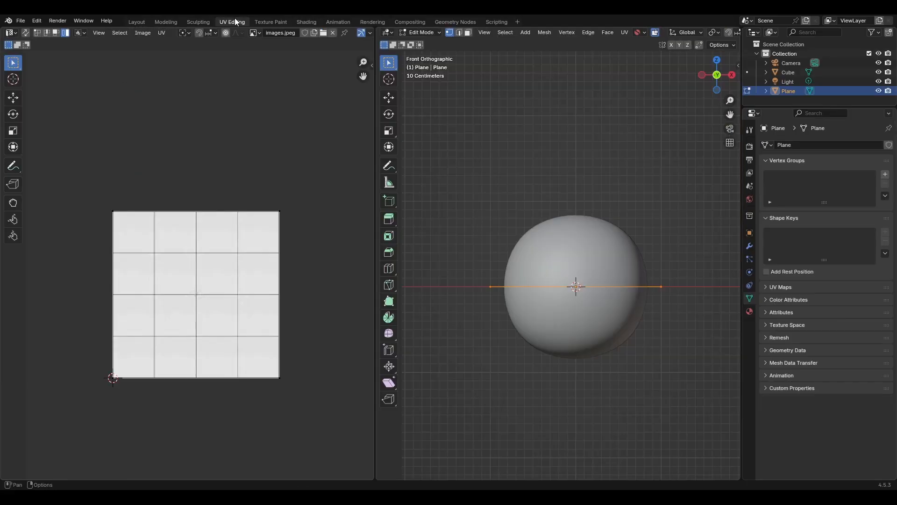
{"action": "middle_click_drag", "start_coordinate": [709, 250], "coordinate": [657, 283]}
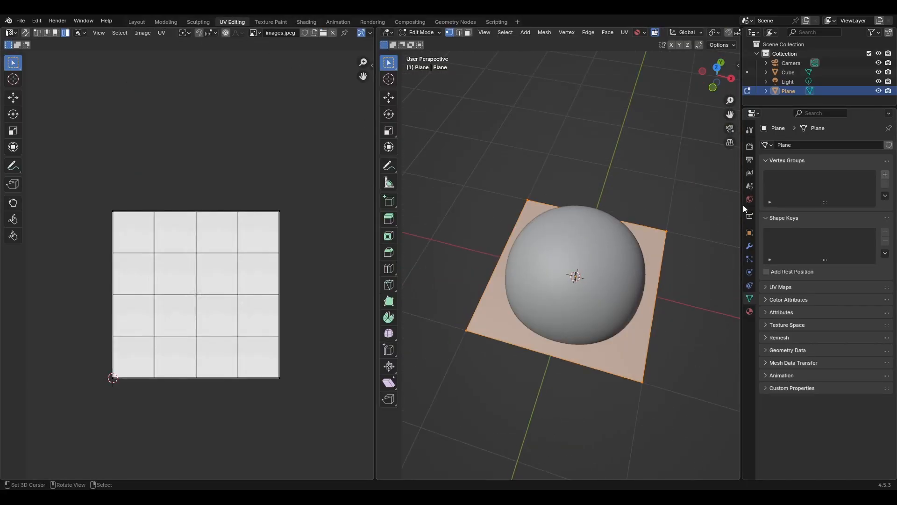
{"action": "left_click", "coordinate": [879, 72]}
{"action": "scroll", "coordinate": [705, 29], "scroll_direction": "down", "scroll_amount": 5}
{"action": "scroll", "coordinate": [704, 29], "scroll_direction": "down", "scroll_amount": 3}
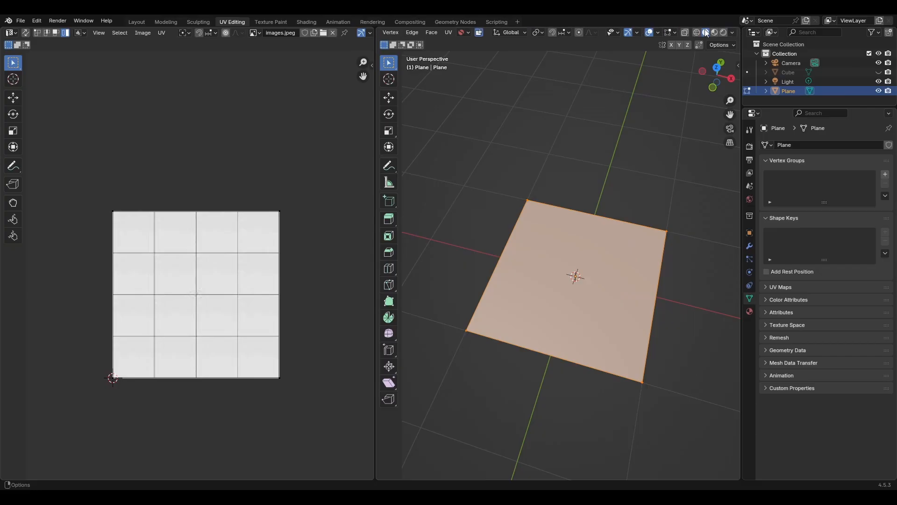
{"action": "left_click", "coordinate": [716, 34]}
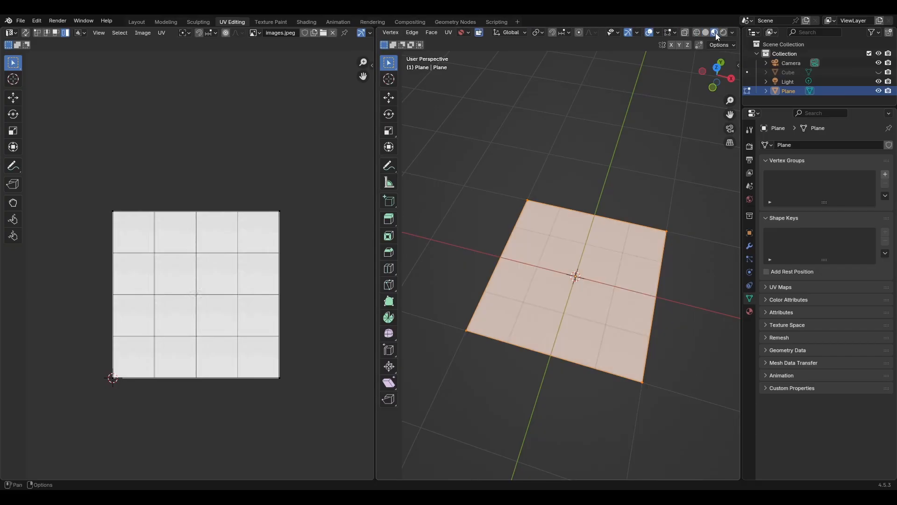
{"action": "middle_click_drag", "start_coordinate": [610, 326], "coordinate": [635, 348]}
{"action": "scroll", "coordinate": [634, 348], "scroll_direction": "up", "scroll_amount": 3}
{"action": "scroll", "coordinate": [236, 352], "scroll_direction": "down", "scroll_amount": 3}
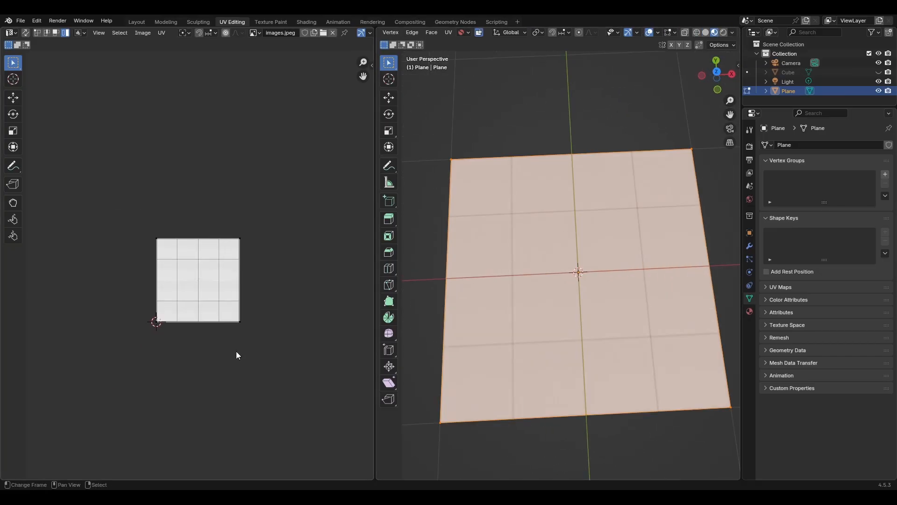
Step: Select all of the plane's UVs and scale them up to about three times the size of the tile image
{"action": "scroll", "coordinate": [220, 343], "scroll_direction": "up", "scroll_amount": 2}
{"action": "scroll", "coordinate": [191, 335], "scroll_direction": "down", "scroll_amount": 3}
{"action": "key", "text": "a"}
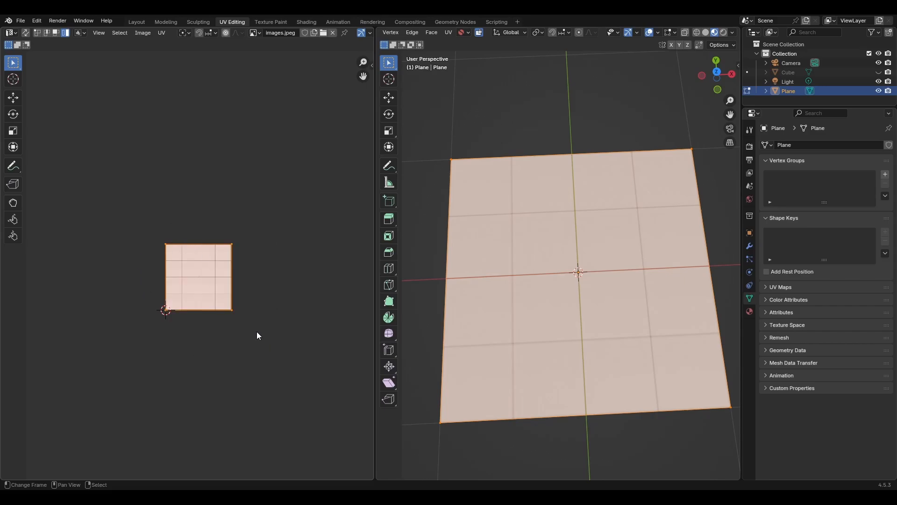
{"action": "key", "text": "s"}
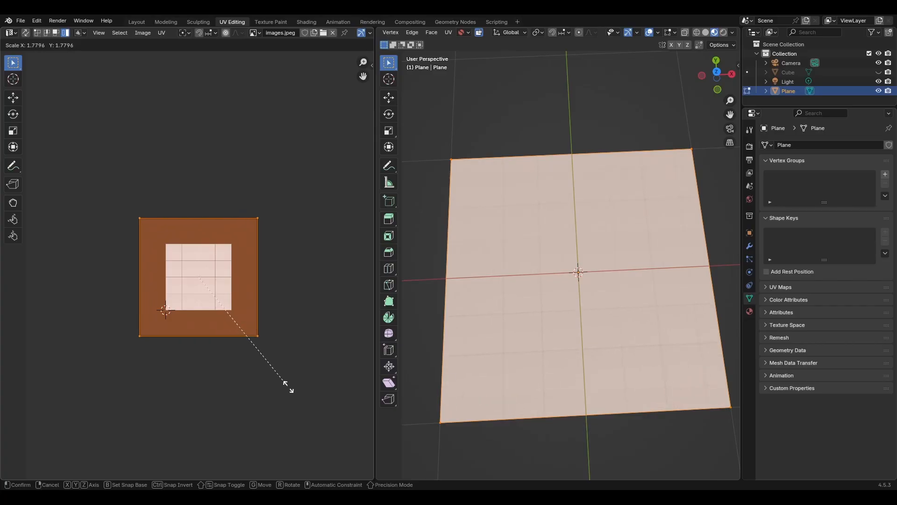
{"action": "left_click", "coordinate": [362, 464]}
{"action": "middle_click_drag", "start_coordinate": [494, 353], "coordinate": [513, 307]}
{"action": "scroll", "coordinate": [520, 356], "scroll_direction": "up", "scroll_amount": 3}
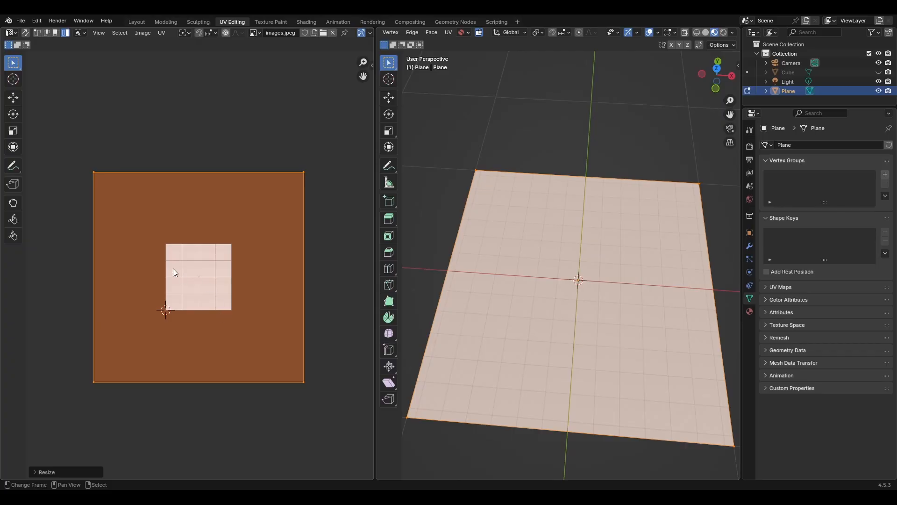
{"action": "scroll", "coordinate": [173, 269], "scroll_direction": "up", "scroll_amount": 3}
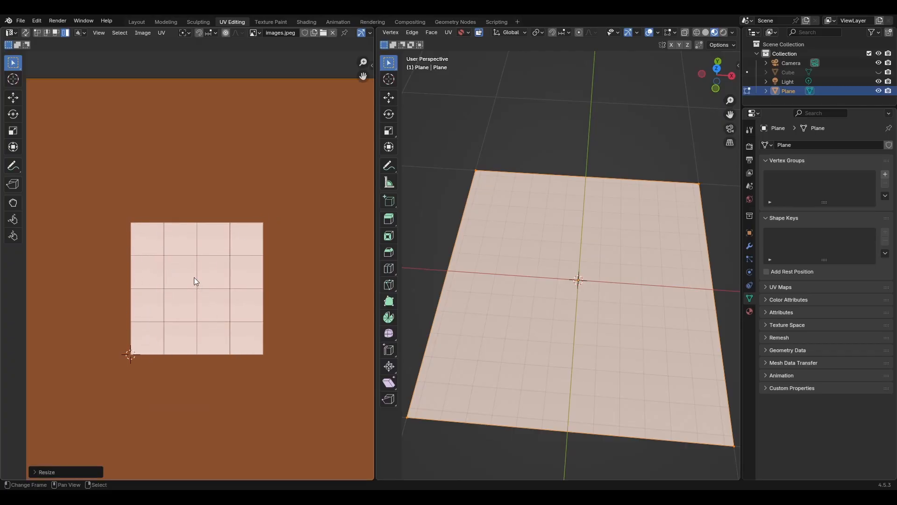
{"action": "scroll", "coordinate": [265, 373], "scroll_direction": "down", "scroll_amount": 2}
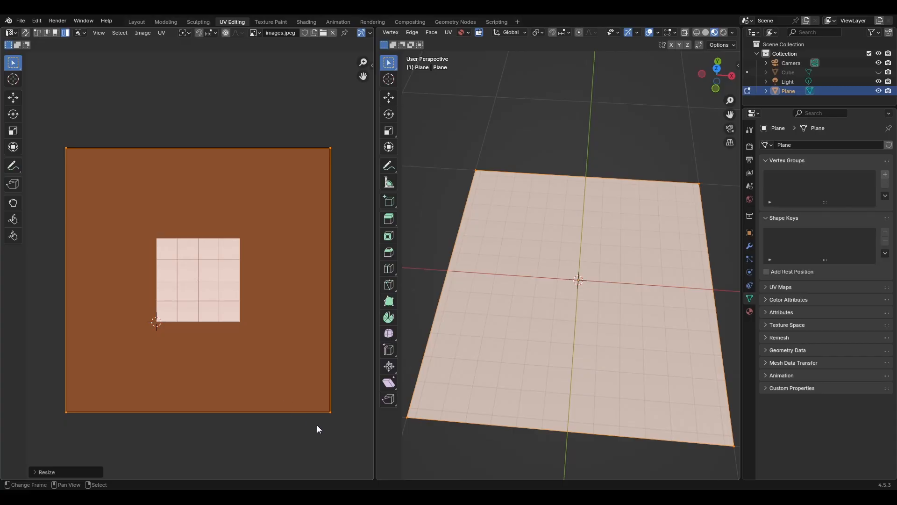
{"action": "key", "text": "s"}
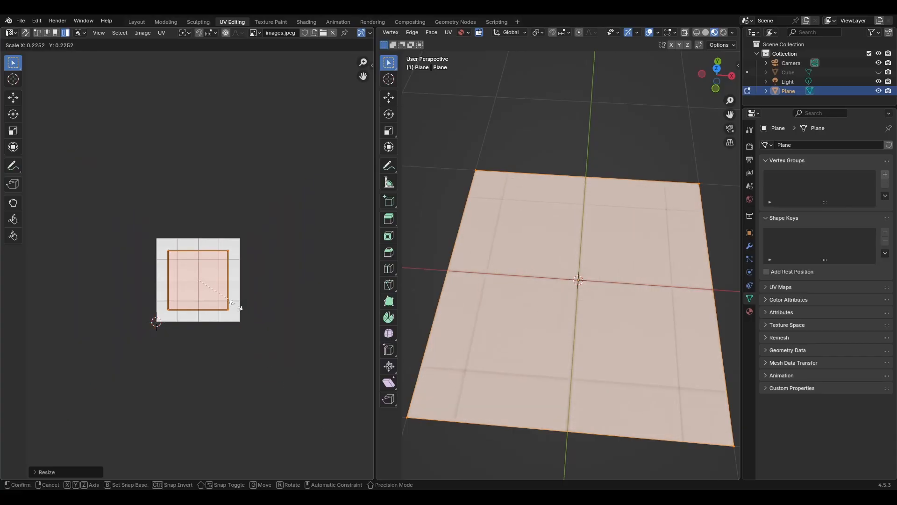
{"action": "right_click", "coordinate": [244, 314]}
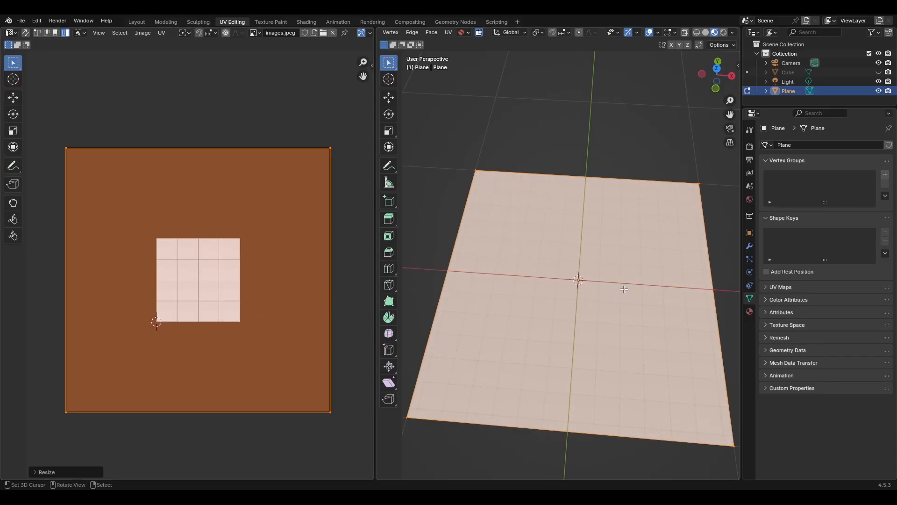
Step: Hide the plane, show the sphere again, and open the sphere's mesh in Edit Mode
{"action": "scroll", "coordinate": [626, 310], "scroll_direction": "down", "scroll_amount": 3}
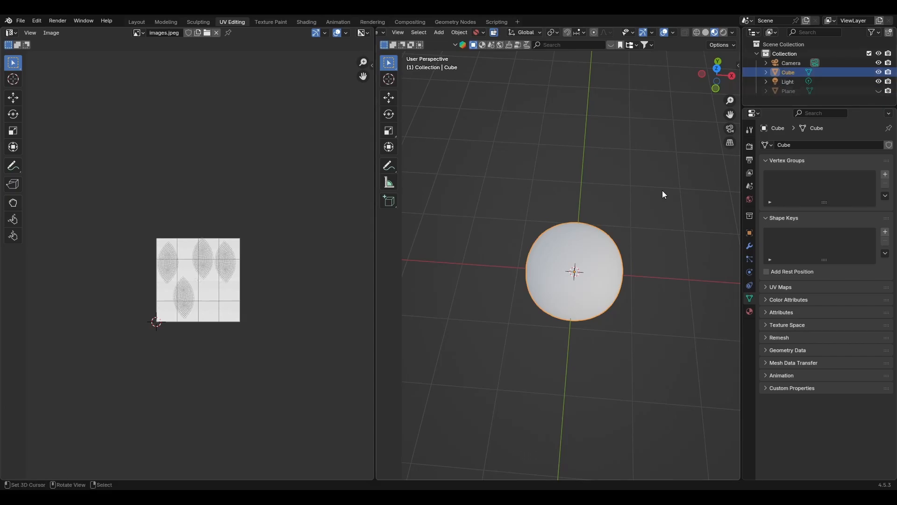
{"action": "key", "text": "Tab"}
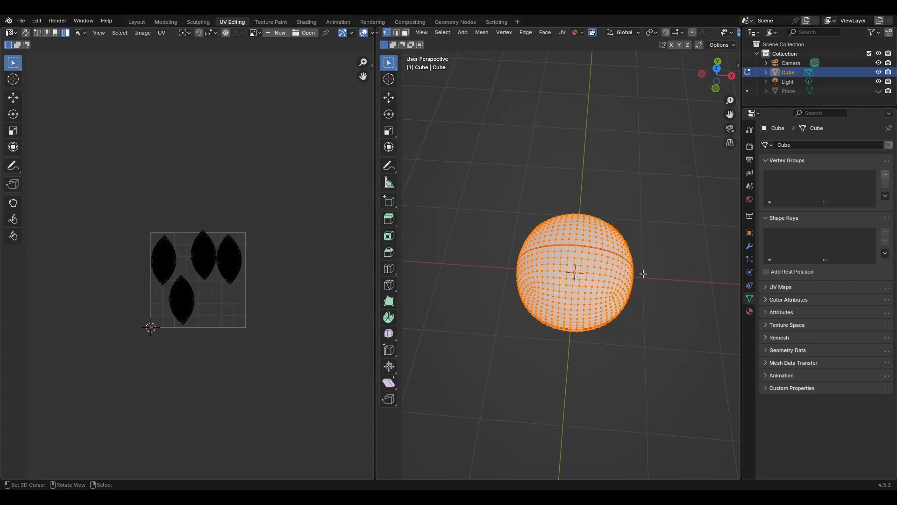
{"action": "scroll", "coordinate": [645, 274], "scroll_direction": "up", "scroll_amount": 2}
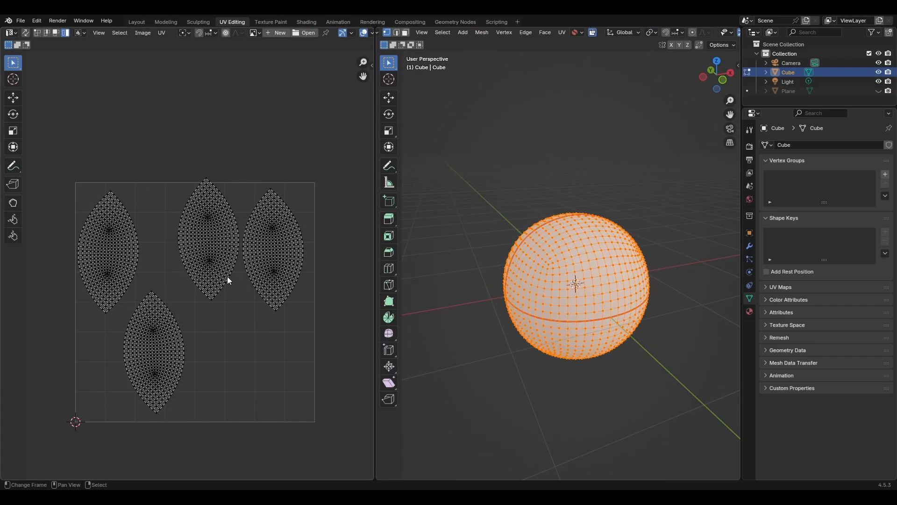
Step: Move the UV island in the middle of the upper row down beside the lower-left island
{"action": "left_click", "coordinate": [227, 276]}
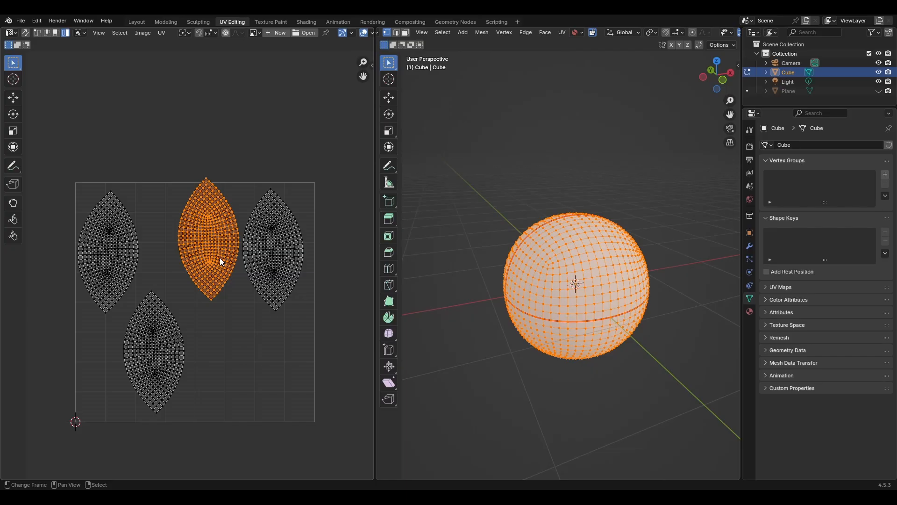
{"action": "key", "text": "g"}
{"action": "left_click", "coordinate": [240, 363]}
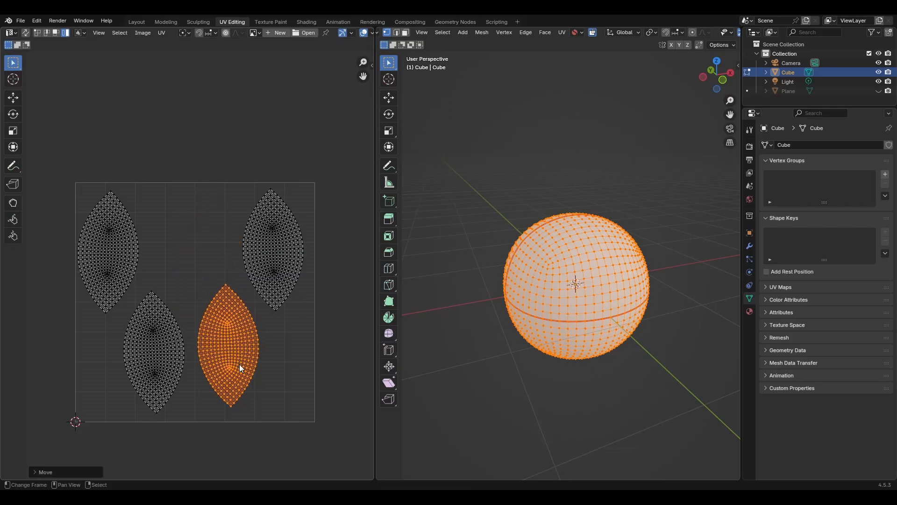
{"action": "scroll", "coordinate": [271, 353], "scroll_direction": "down", "scroll_amount": 2}
{"action": "scroll", "coordinate": [285, 352], "scroll_direction": "up", "scroll_amount": 2}
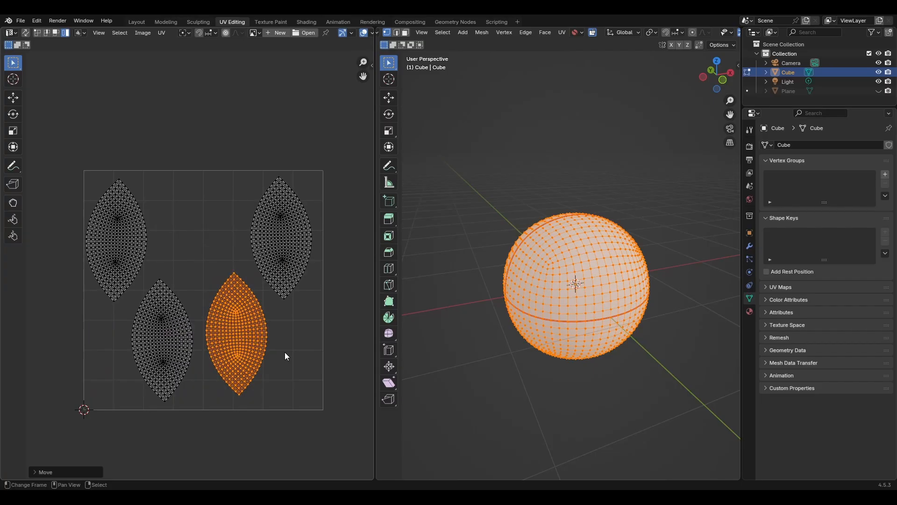
{"action": "scroll", "coordinate": [285, 353], "scroll_direction": "down", "scroll_amount": 2}
Step: Select all UV islands and review the Pack Islands options without packing them
{"action": "key", "text": "a"}
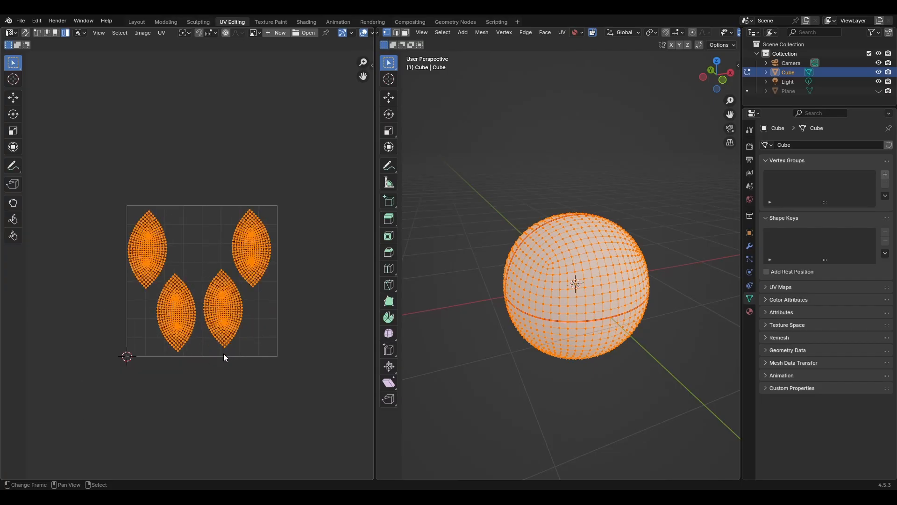
{"action": "left_click", "coordinate": [162, 32]}
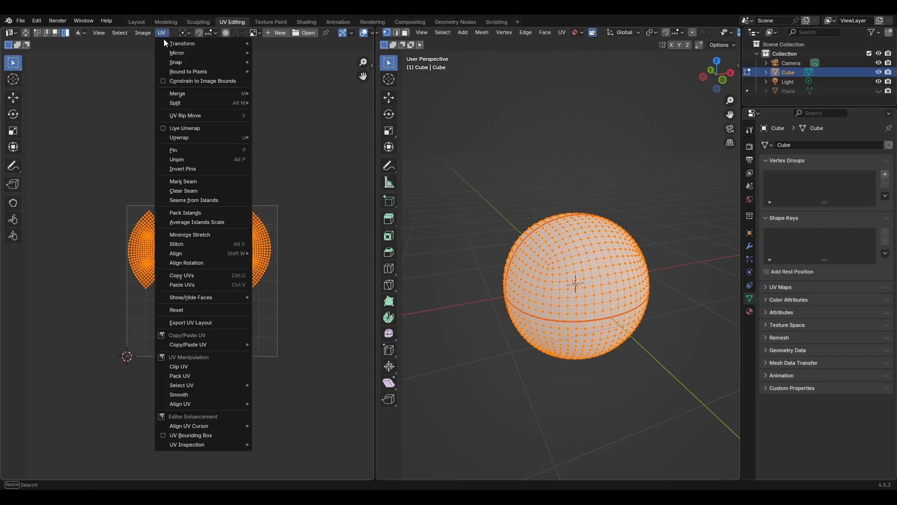
{"action": "left_click", "coordinate": [197, 213]}
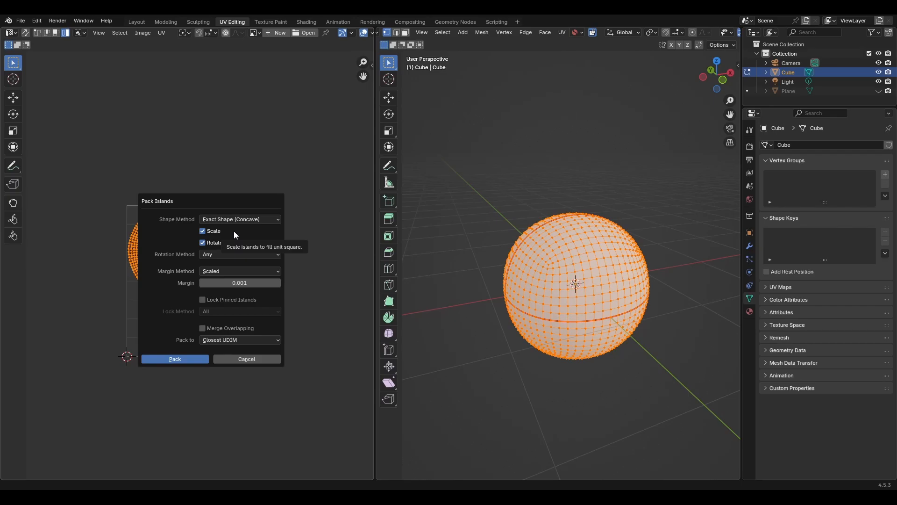
{"action": "key", "text": "Return"}
{"action": "scroll", "coordinate": [234, 327], "scroll_direction": "up", "scroll_amount": 2}
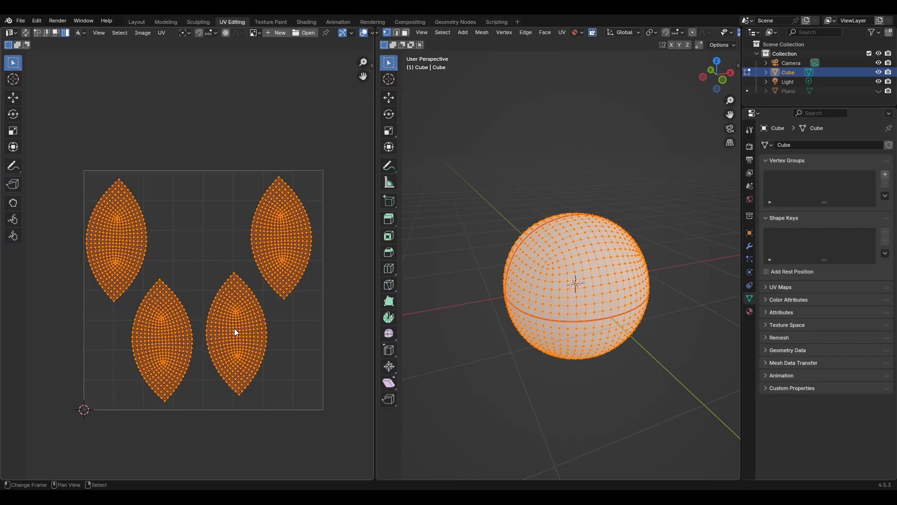
Step: Try enlarging only the lower-right UV island to about 1.4 times its size, and undo the scaling
{"action": "double_click", "coordinate": [234, 328]}
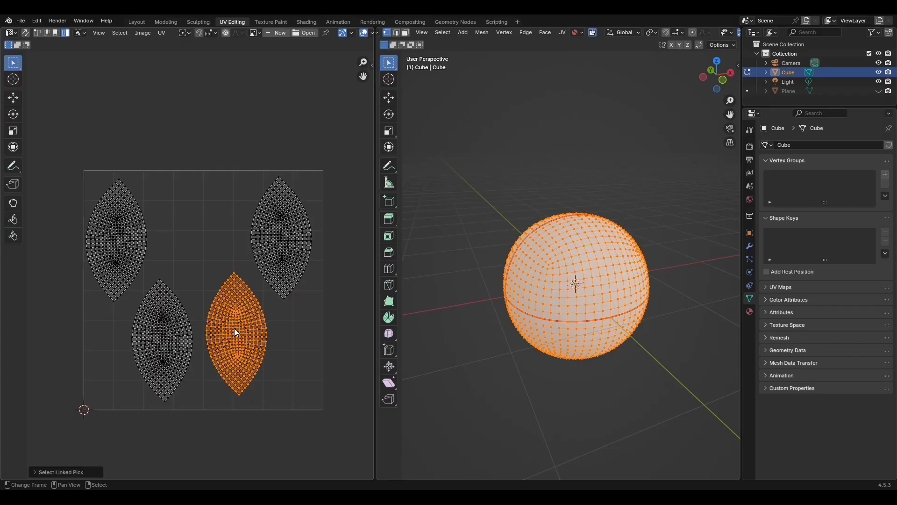
{"action": "key", "text": "s"}
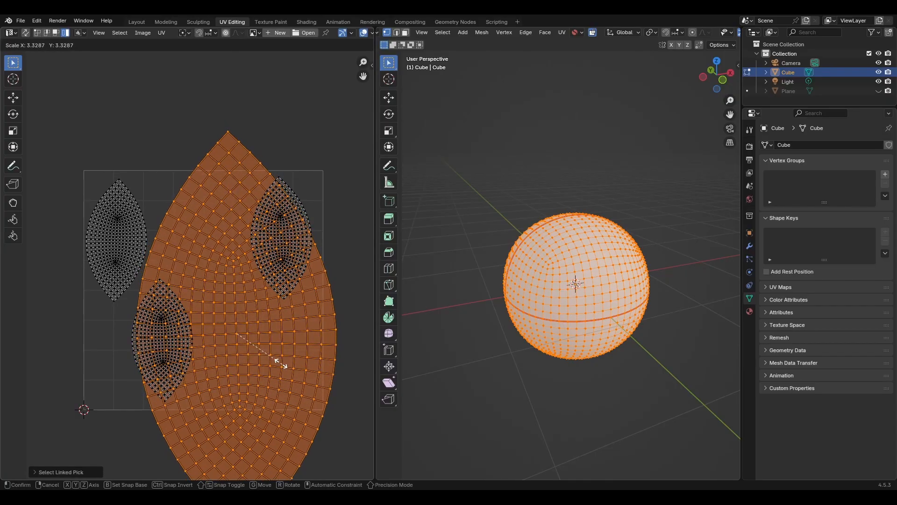
{"action": "key", "text": "Escape"}
{"action": "key", "text": "s"}
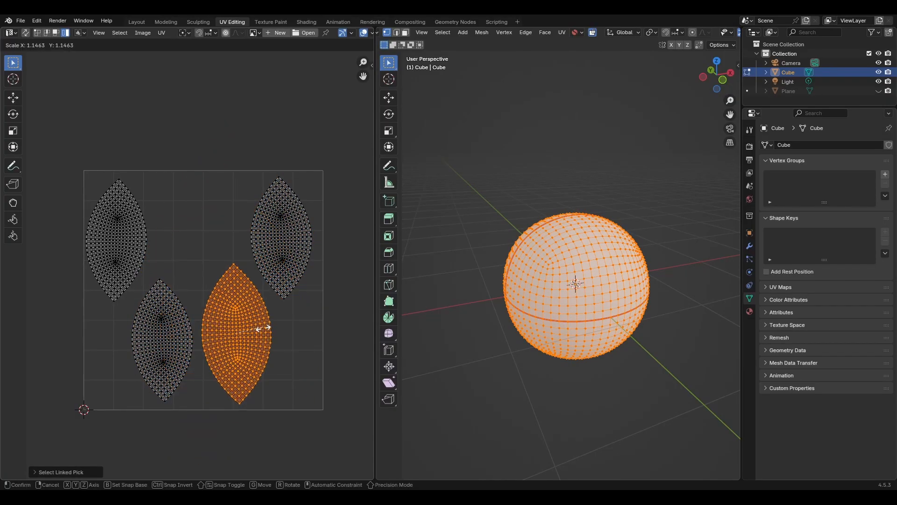
{"action": "left_click", "coordinate": [220, 282]}
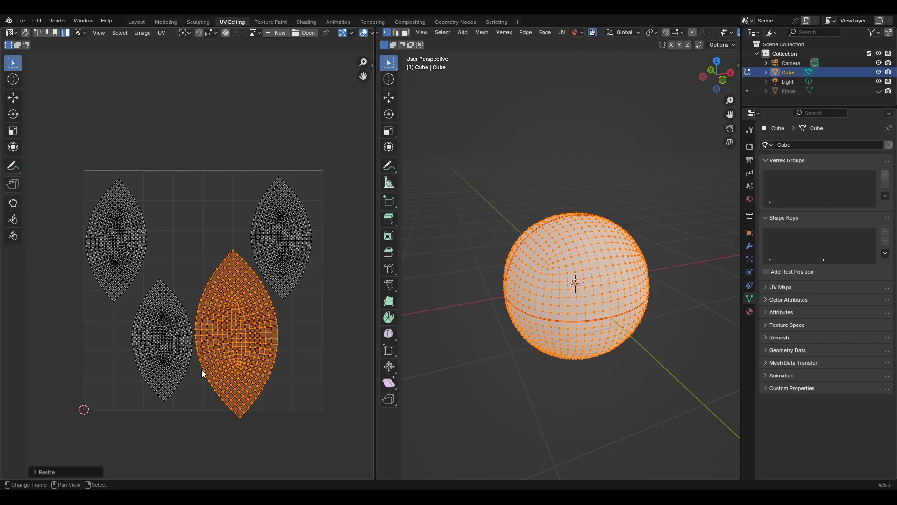
{"action": "key", "text": "ctrl+z"}
Step: Select all UV islands and set the UV editor's pivot point to Individual Origins
{"action": "key", "text": "a"}
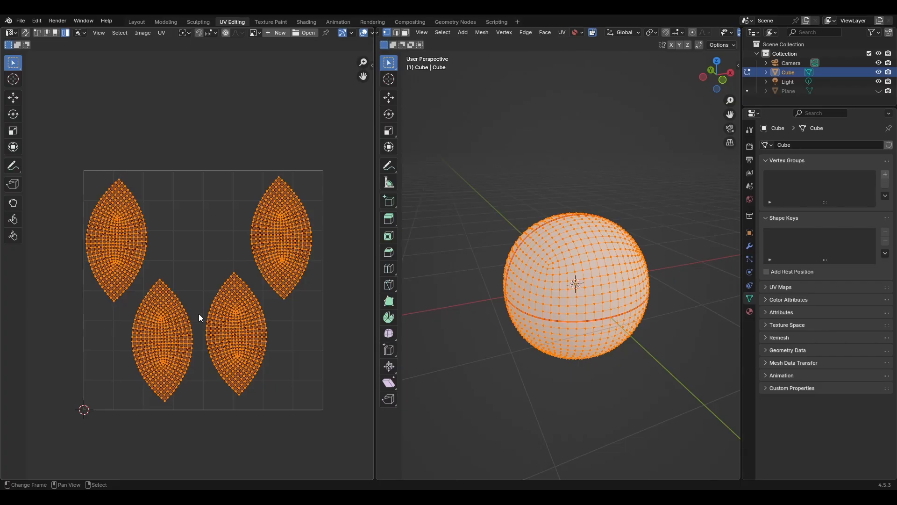
{"action": "key", "text": "period"}
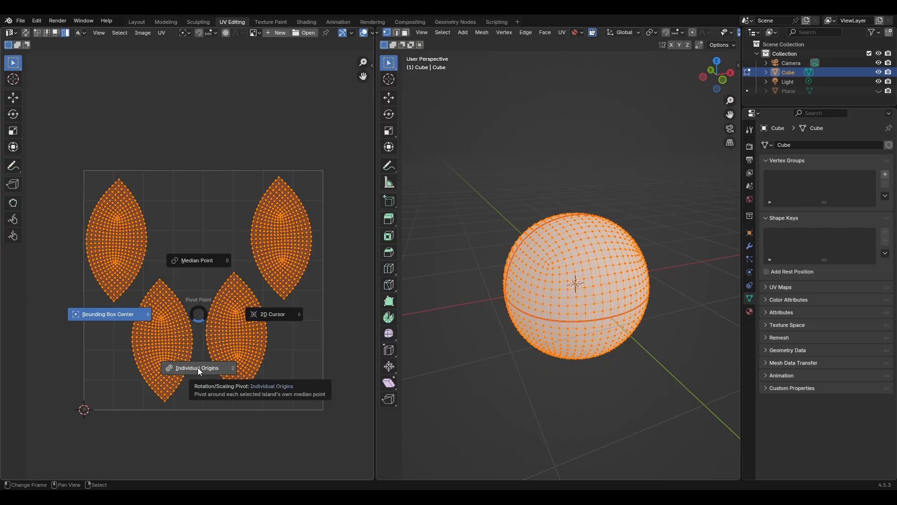
{"action": "left_click", "coordinate": [198, 367]}
Step: Try enlarging all UV islands to about 1.2 times their size around their own origins, and undo the scaling
{"action": "key", "text": "s"}
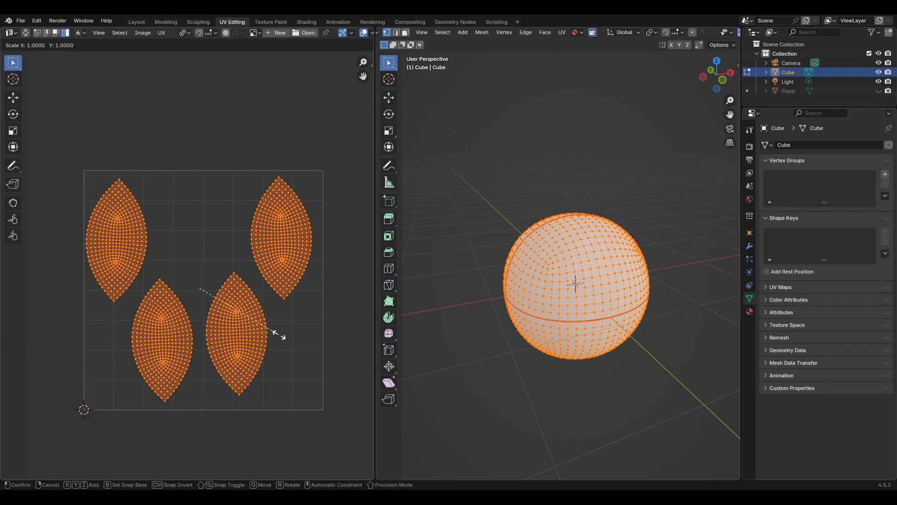
{"action": "left_click", "coordinate": [291, 349]}
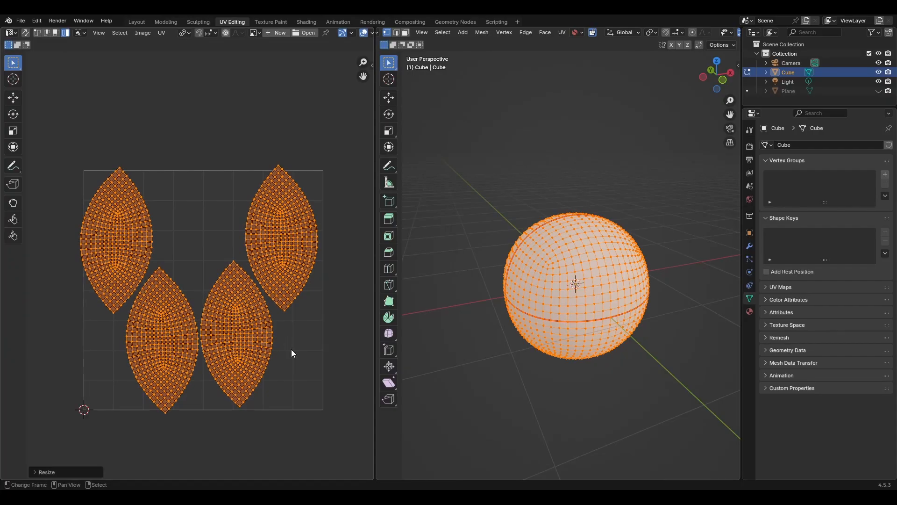
{"action": "scroll", "coordinate": [264, 349], "scroll_direction": "up", "scroll_amount": 1}
{"action": "scroll", "coordinate": [186, 298], "scroll_direction": "down", "scroll_amount": 3}
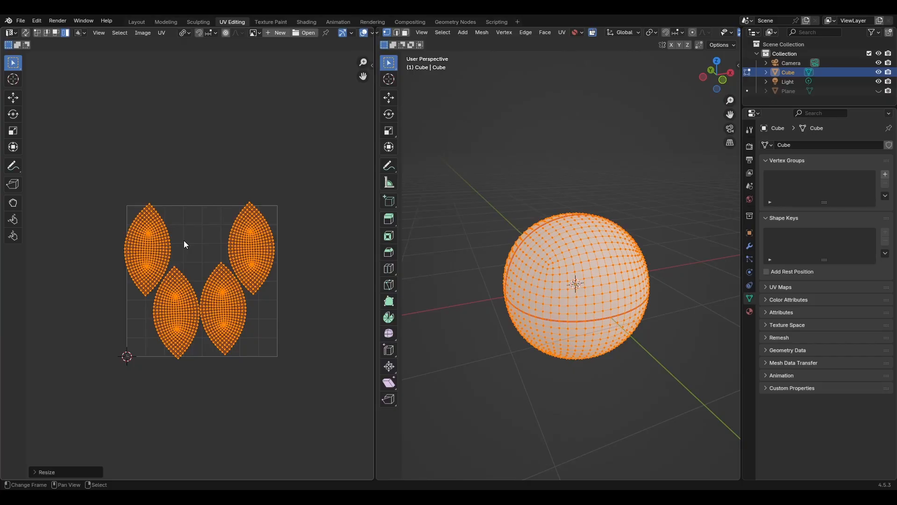
{"action": "scroll", "coordinate": [217, 262], "scroll_direction": "up", "scroll_amount": 2}
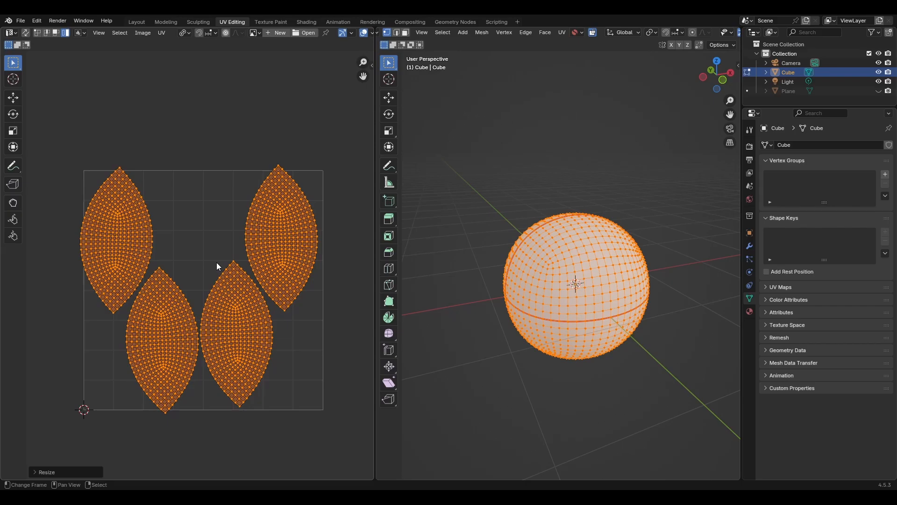
{"action": "scroll", "coordinate": [217, 264], "scroll_direction": "down", "scroll_amount": 1}
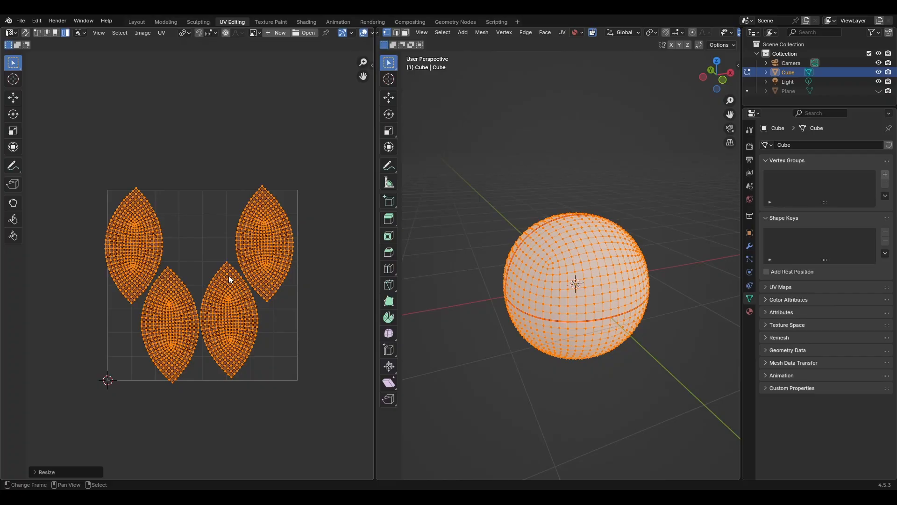
{"action": "key", "text": "ctrl+z"}
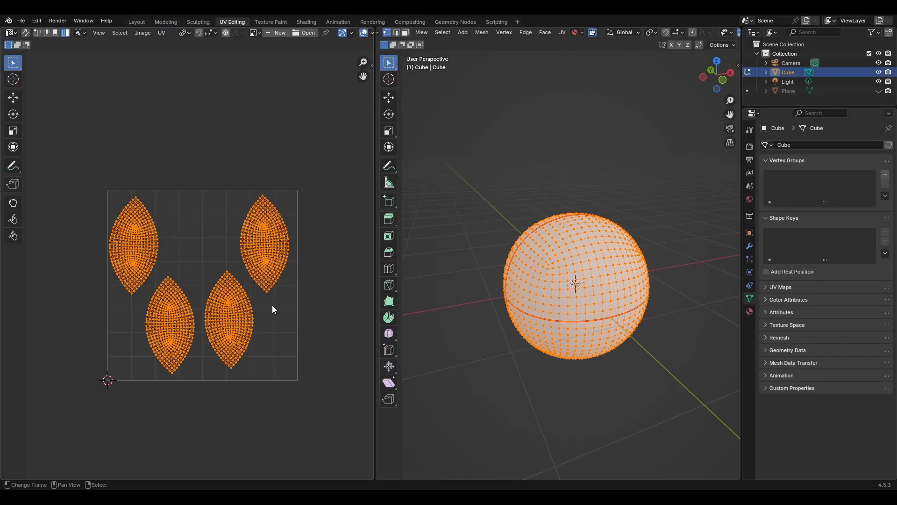
Step: Review the Pack Islands options, and try enlarging every UV island to about 1.4 times its size around its own origin
{"action": "left_click", "coordinate": [161, 35]}
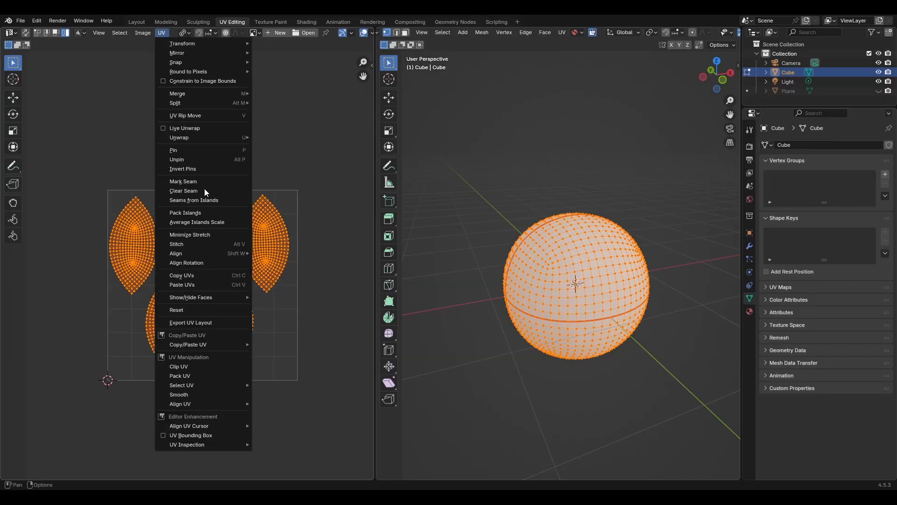
{"action": "left_click", "coordinate": [205, 212]}
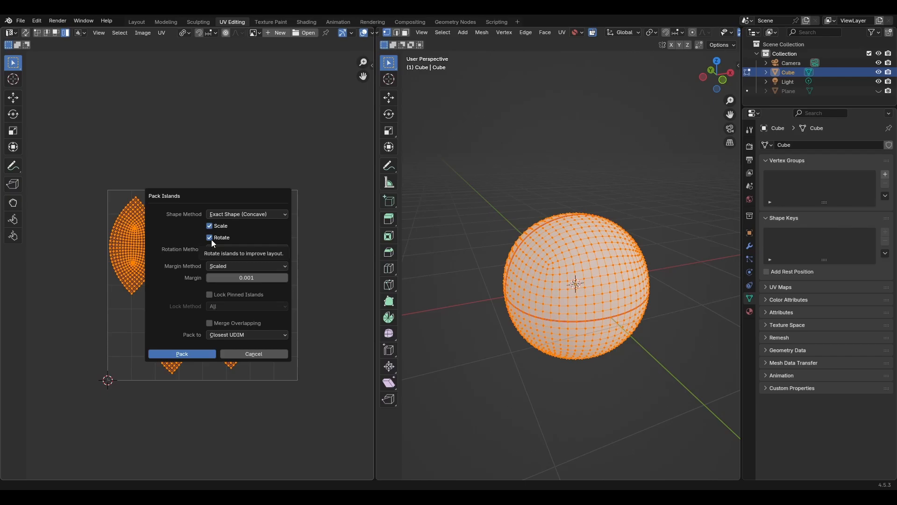
{"action": "key", "text": "Return"}
{"action": "key", "text": "s"}
{"action": "left_click", "coordinate": [254, 343]}
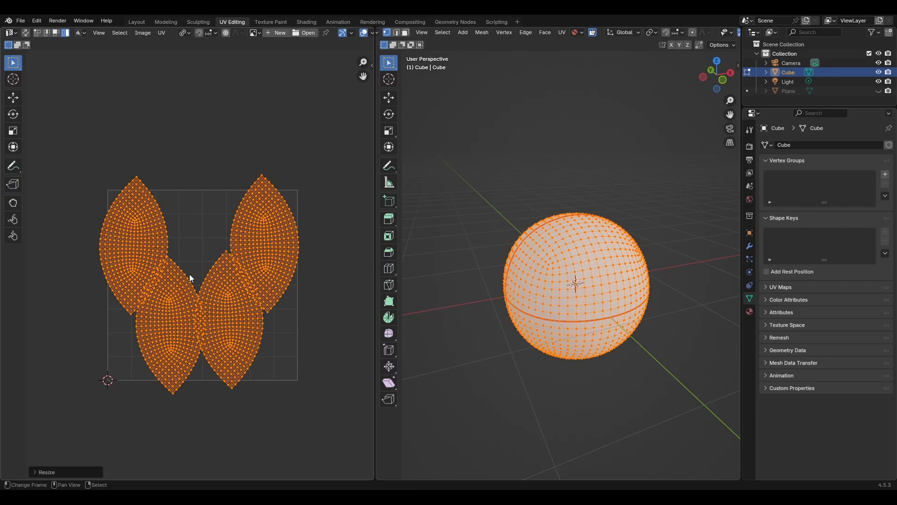
Step: Try rotating the upper-right UV island by about -89° and moving it into the gap between the upper islands, and undo both
{"action": "key", "text": "alt+a"}
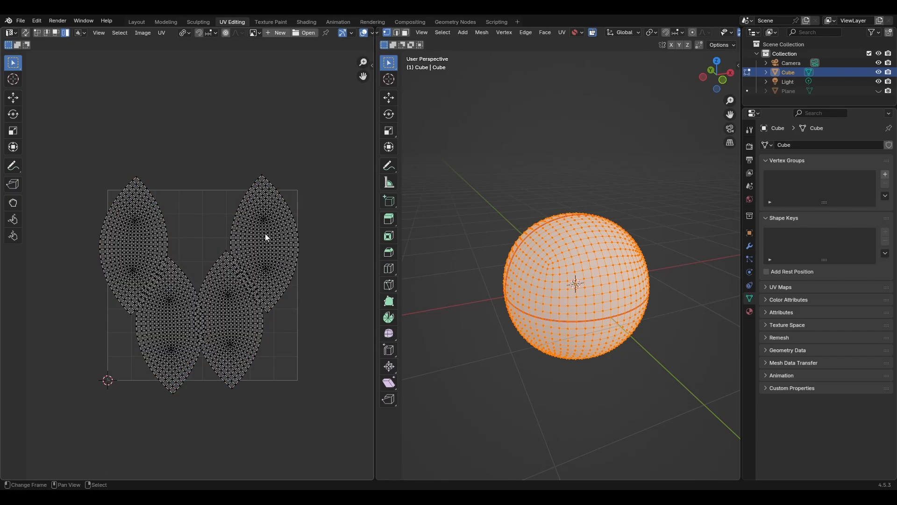
{"action": "left_click", "coordinate": [277, 236]}
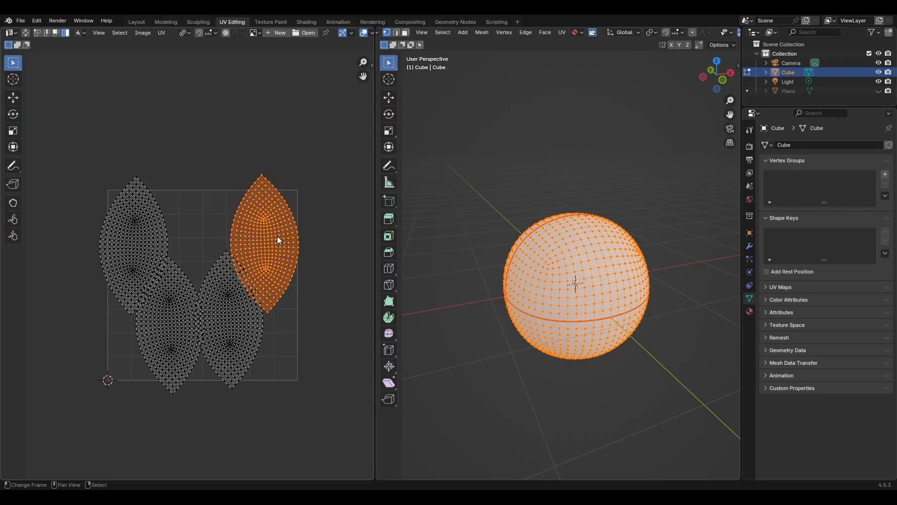
{"action": "key", "text": "r"}
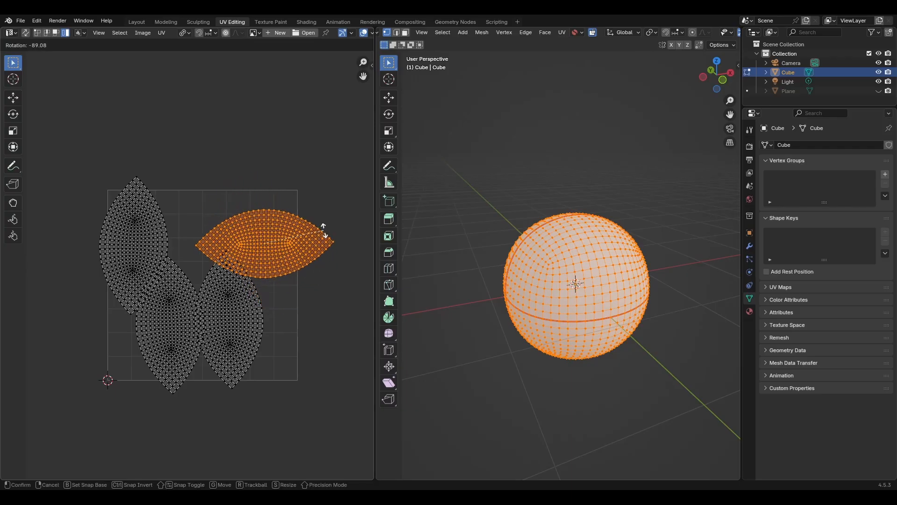
{"action": "left_click", "coordinate": [320, 228]}
{"action": "key", "text": "g"}
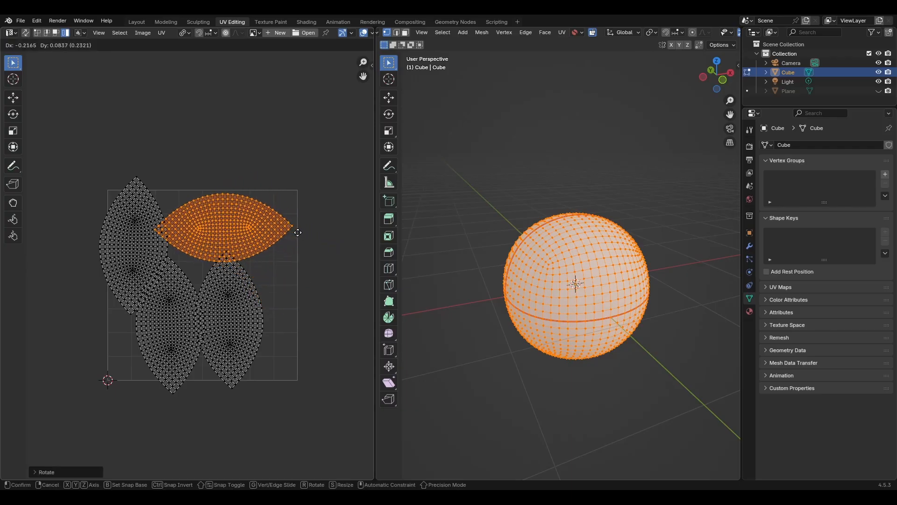
{"action": "left_click", "coordinate": [298, 233]}
{"action": "key", "text": "ctrl+z"}
{"action": "key", "text": "ctrl+z"}
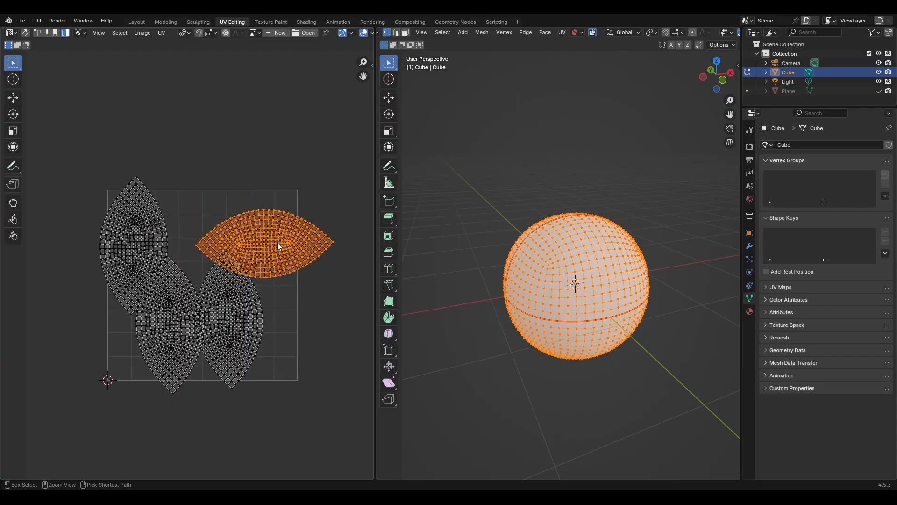
{"action": "key", "text": "alt+a"}
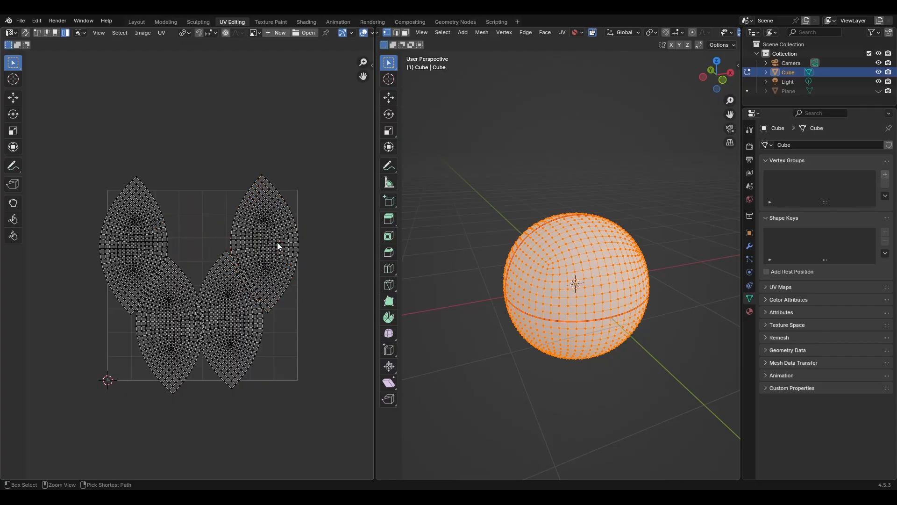
Step: Pack all UV islands with Exact Shape (Concave), scaling and rotation allowed, and a margin of 0.1
{"action": "key", "text": "a"}
{"action": "key", "text": "ctrl+p"}
{"action": "key", "text": "ctrl+p"}
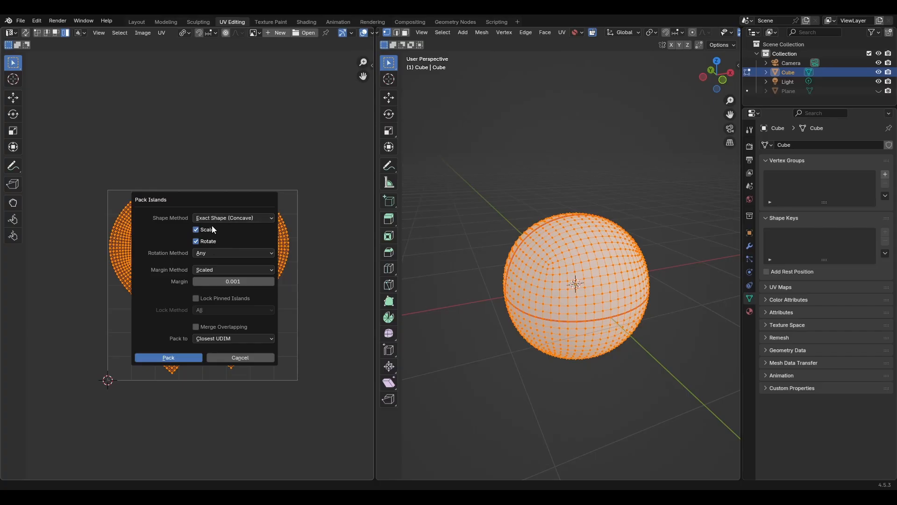
{"action": "left_click", "coordinate": [243, 282]}
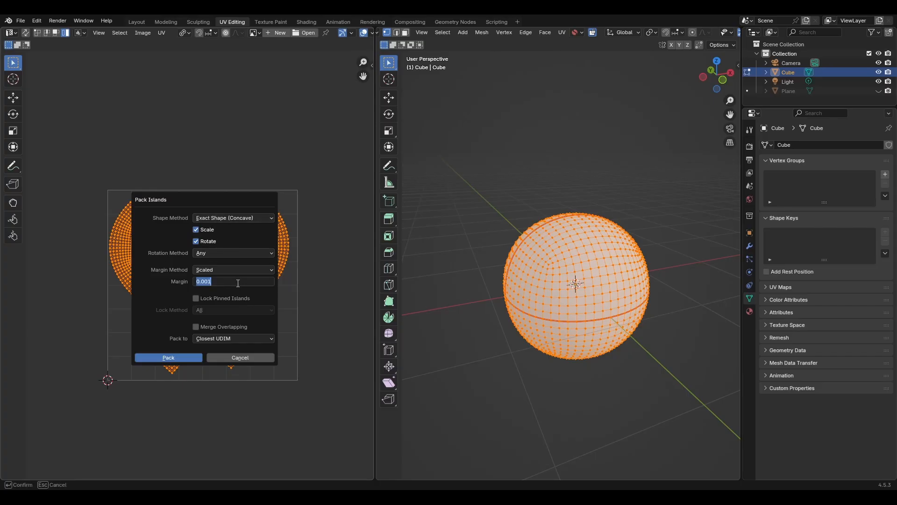
{"action": "type", "text": "0.1"}
{"action": "key", "text": "Return"}
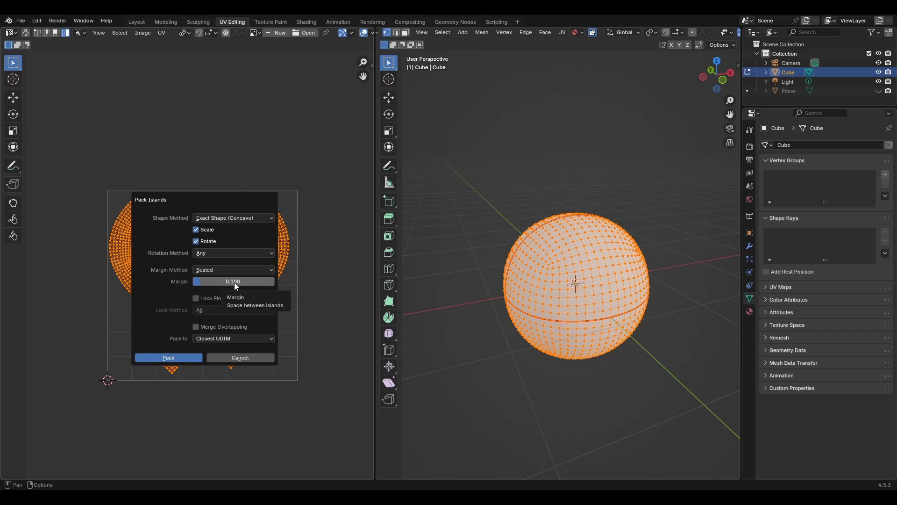
{"action": "left_click", "coordinate": [186, 356]}
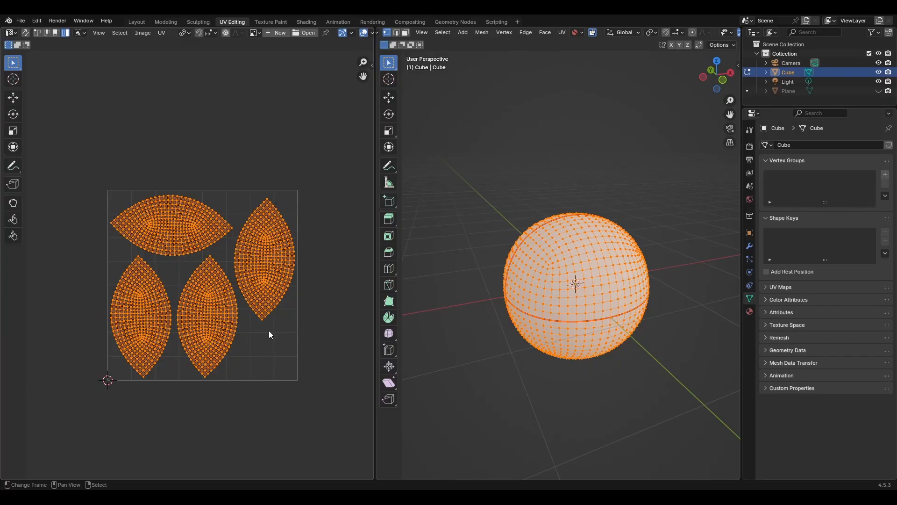
Step: Examine the packed UV islands and compare them with the sphere's seams from the front and from the side
{"action": "scroll", "coordinate": [276, 360], "scroll_direction": "up", "scroll_amount": 1}
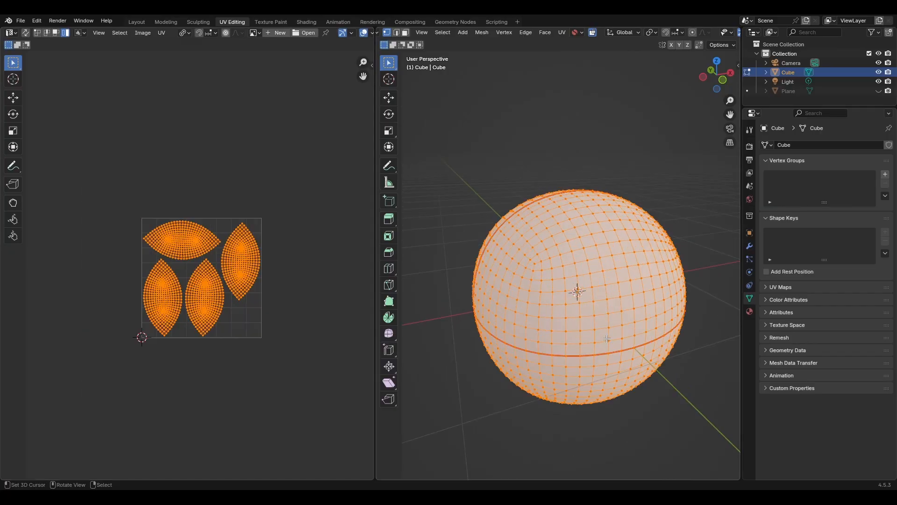
{"action": "middle_click_drag", "start_coordinate": [608, 348], "coordinate": [584, 318]}
{"action": "key", "text": "KP_1"}
{"action": "scroll", "coordinate": [584, 318], "scroll_direction": "down", "scroll_amount": 7}
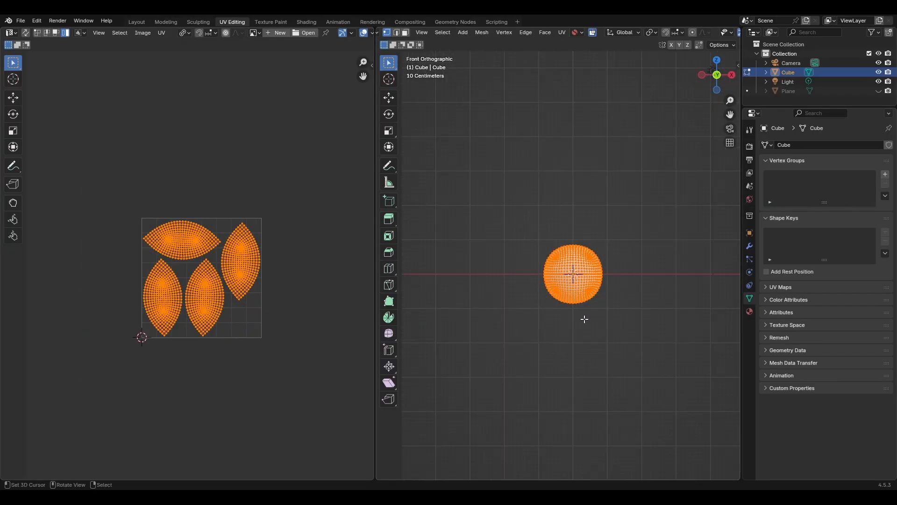
{"action": "middle_click_drag", "start_coordinate": [614, 276], "coordinate": [618, 316], "text": "shift"}
{"action": "scroll", "coordinate": [636, 345], "scroll_direction": "up", "scroll_amount": 5}
{"action": "middle_click_drag", "start_coordinate": [637, 348], "coordinate": [619, 257], "text": "shift"}
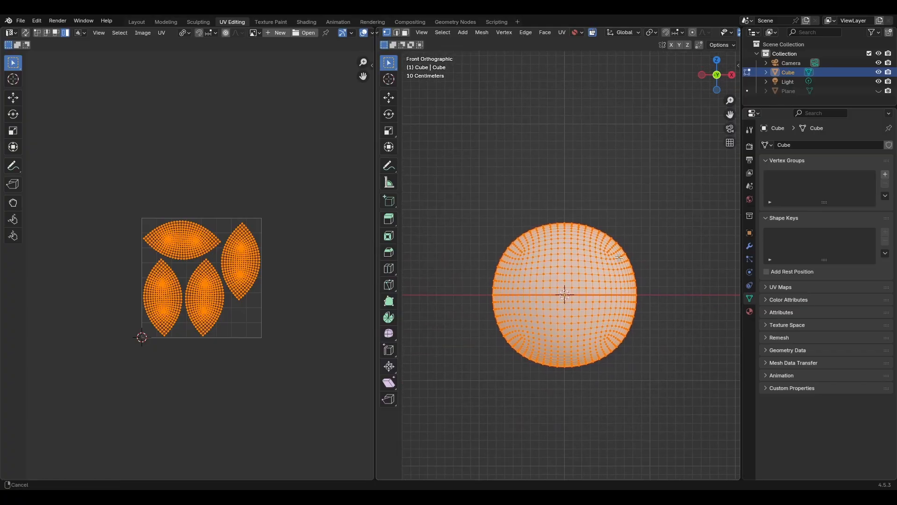
{"action": "scroll", "coordinate": [618, 291], "scroll_direction": "down", "scroll_amount": 3}
{"action": "key", "text": "u"}
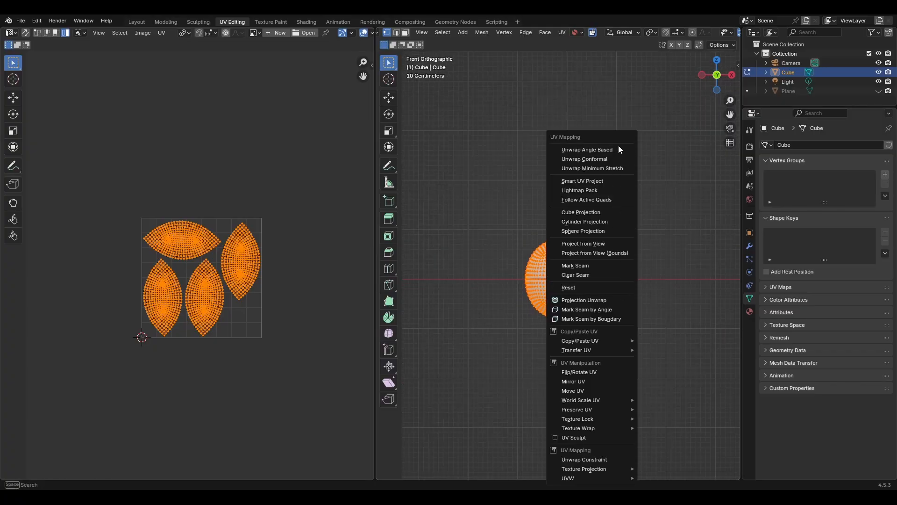
{"action": "scroll", "coordinate": [172, 291], "scroll_direction": "up", "scroll_amount": 2}
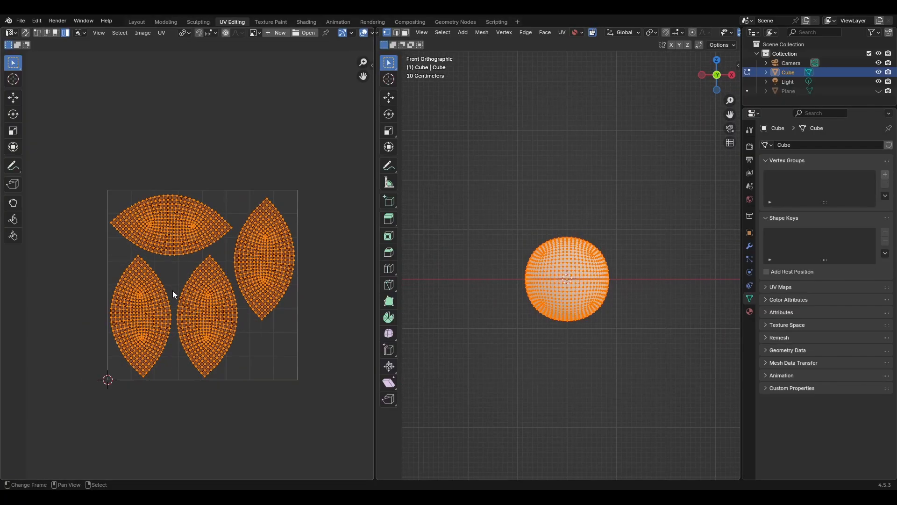
{"action": "scroll", "coordinate": [225, 299], "scroll_direction": "up", "scroll_amount": 1}
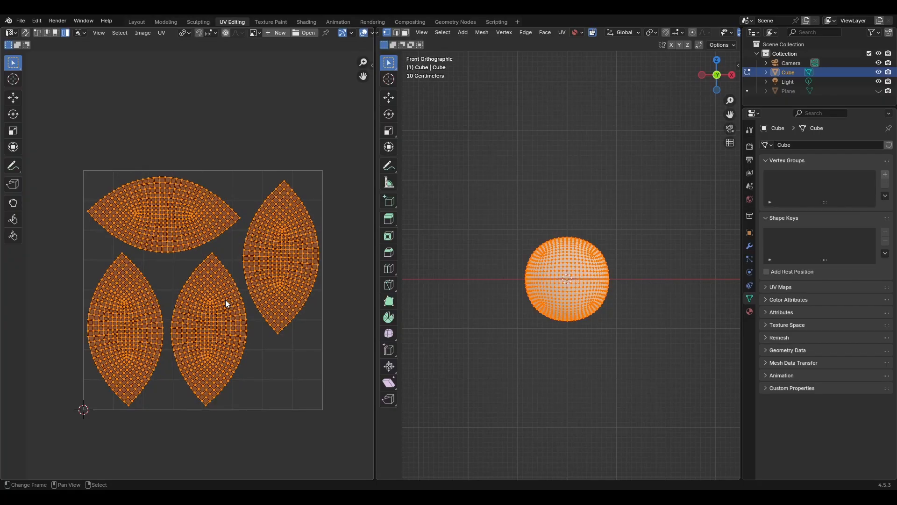
{"action": "middle_click_drag", "start_coordinate": [673, 240], "coordinate": [653, 264]}
{"action": "middle_click_drag", "start_coordinate": [595, 278], "coordinate": [514, 304]}
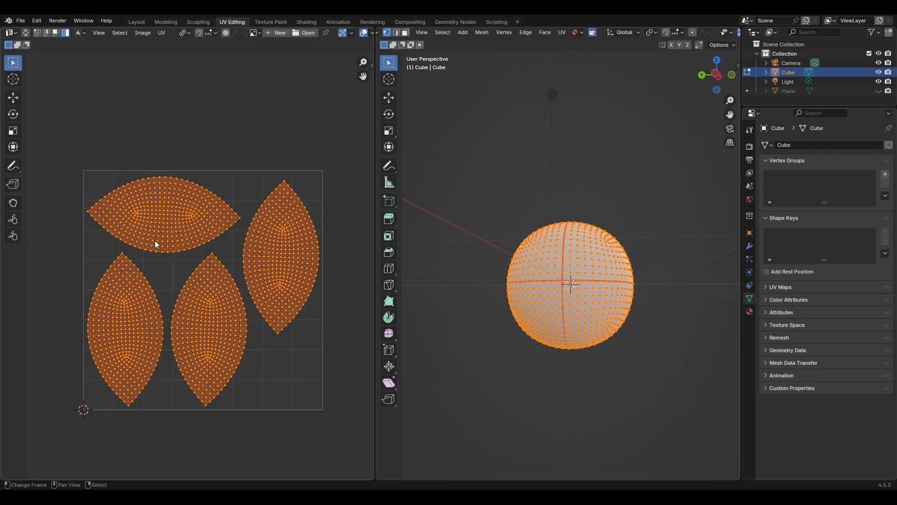
Step: Clear the seams from all of the sphere's edges and deselect the mesh
{"action": "scroll", "coordinate": [608, 290], "scroll_direction": "down", "scroll_amount": 5}
{"action": "key", "text": "KP_1"}
{"action": "scroll", "coordinate": [626, 292], "scroll_direction": "up", "scroll_amount": 6}
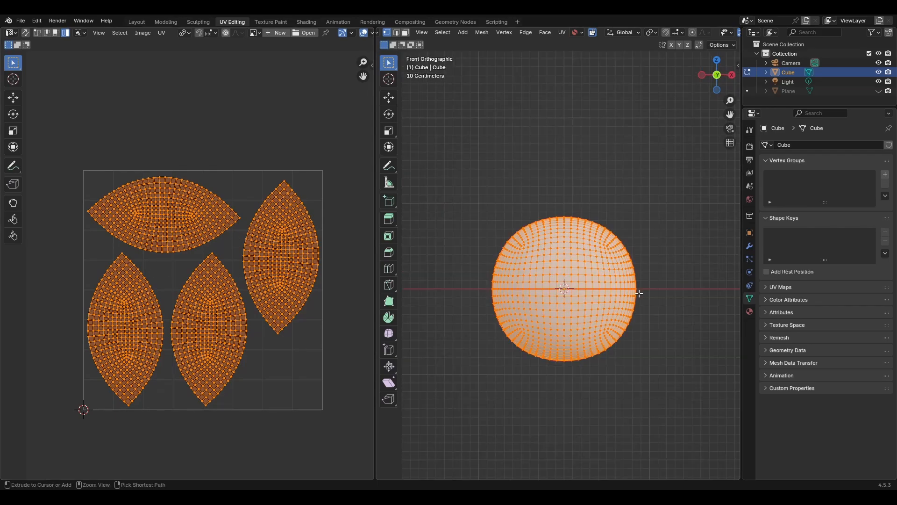
{"action": "key", "text": "ctrl+e"}
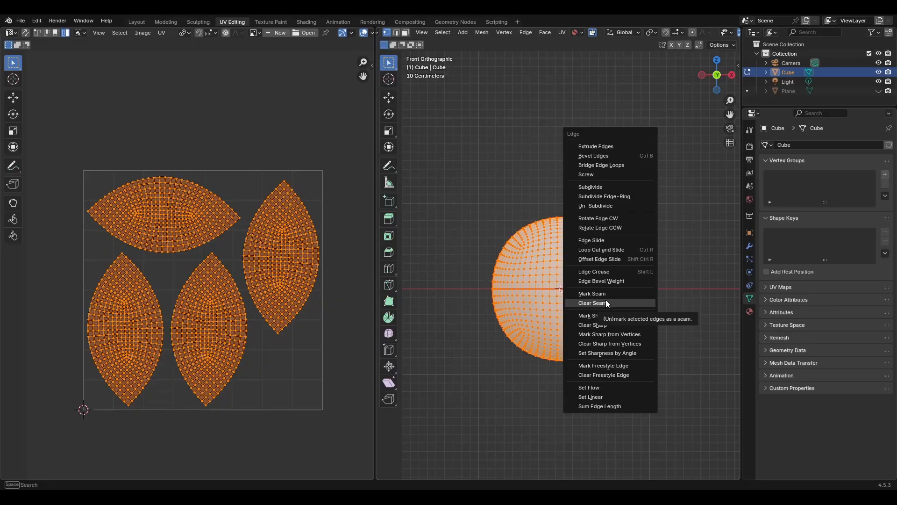
{"action": "left_click", "coordinate": [624, 303]}
{"action": "key", "text": "alt+a"}
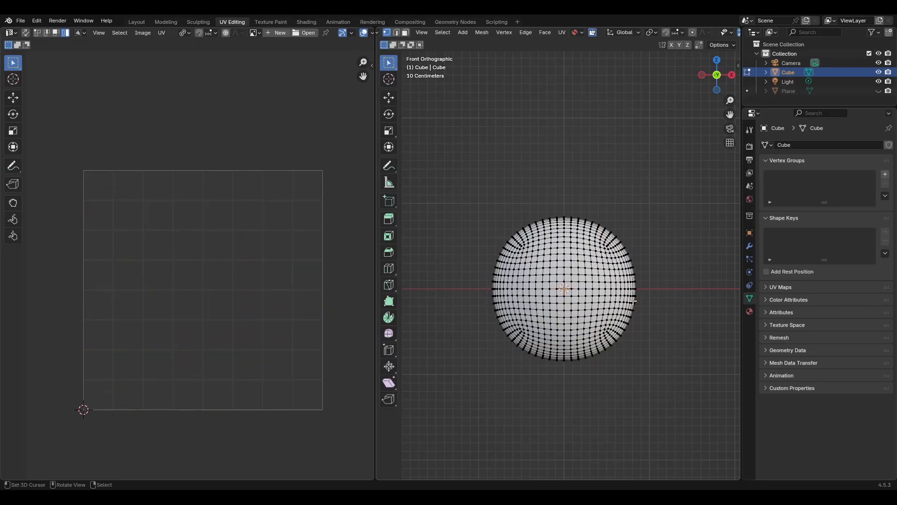
Step: Try marking every edge of the sphere as a seam and unwrapping the mesh with Unwrap Angle Based
{"action": "middle_click_drag", "start_coordinate": [638, 300], "coordinate": [606, 295]}
{"action": "key", "text": "a"}
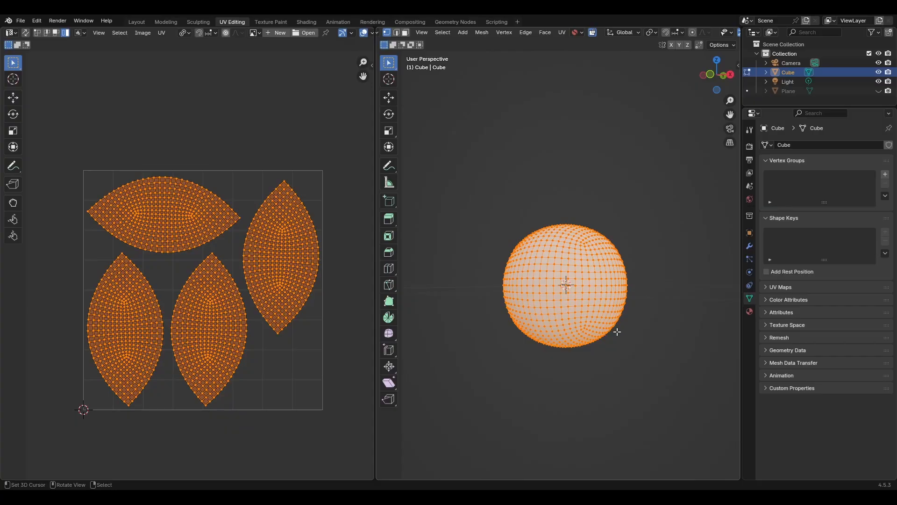
{"action": "key", "text": "ctrl+e"}
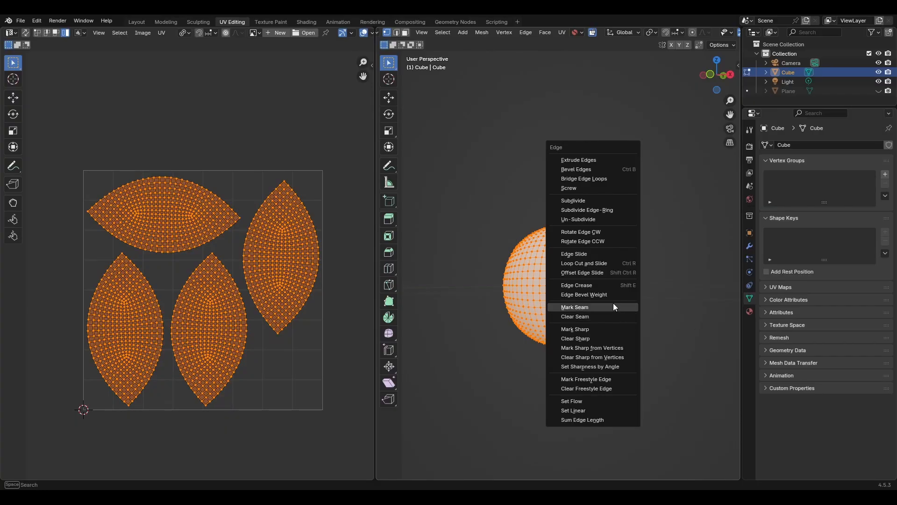
{"action": "left_click", "coordinate": [613, 303]}
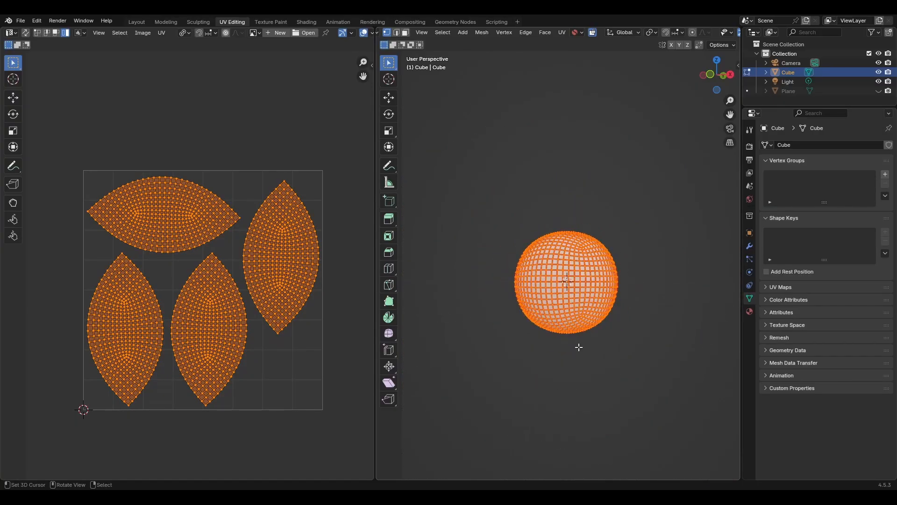
{"action": "middle_click_drag", "start_coordinate": [576, 344], "coordinate": [598, 317]}
{"action": "key", "text": "u"}
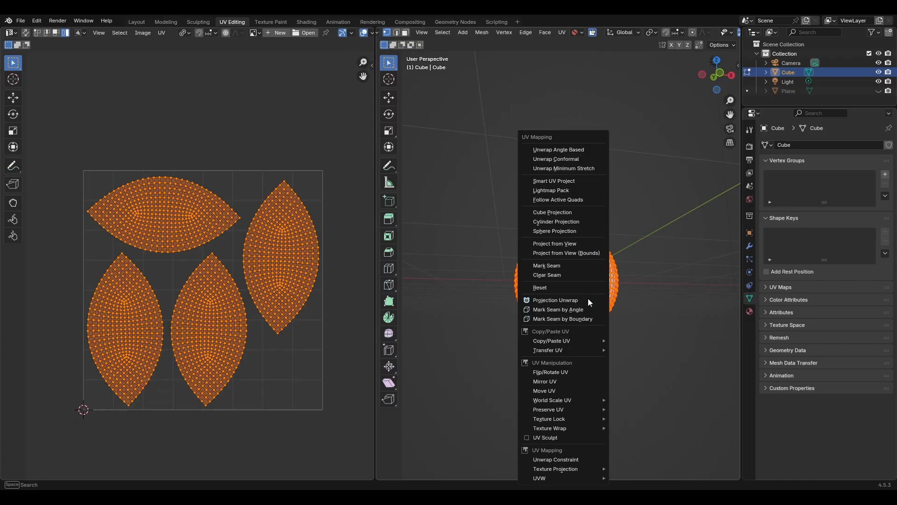
{"action": "left_click", "coordinate": [580, 149]}
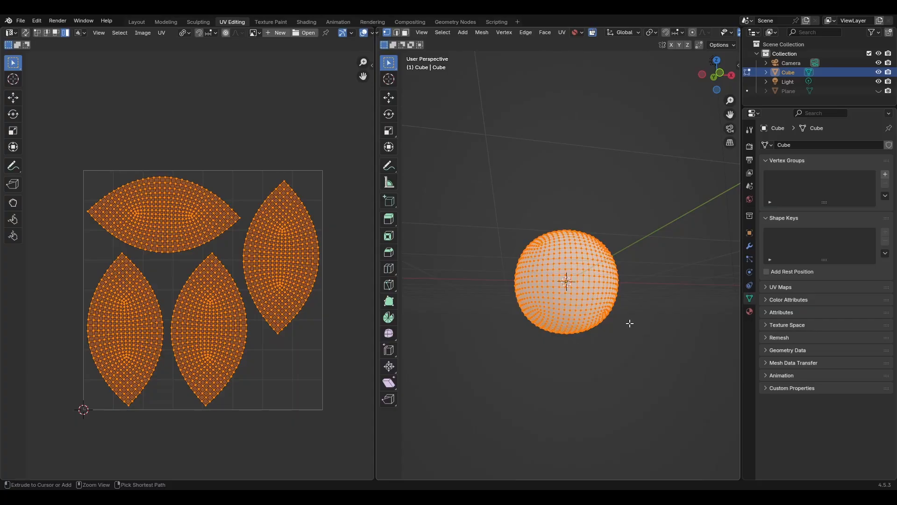
Step: Select all UV islands and mark seams on the sphere along their borders with Seams from Islands
{"action": "key", "text": "KP_1"}
{"action": "key", "text": "alt+a"}
{"action": "scroll", "coordinate": [268, 321], "scroll_direction": "down", "scroll_amount": 4}
{"action": "scroll", "coordinate": [245, 331], "scroll_direction": "up", "scroll_amount": 4}
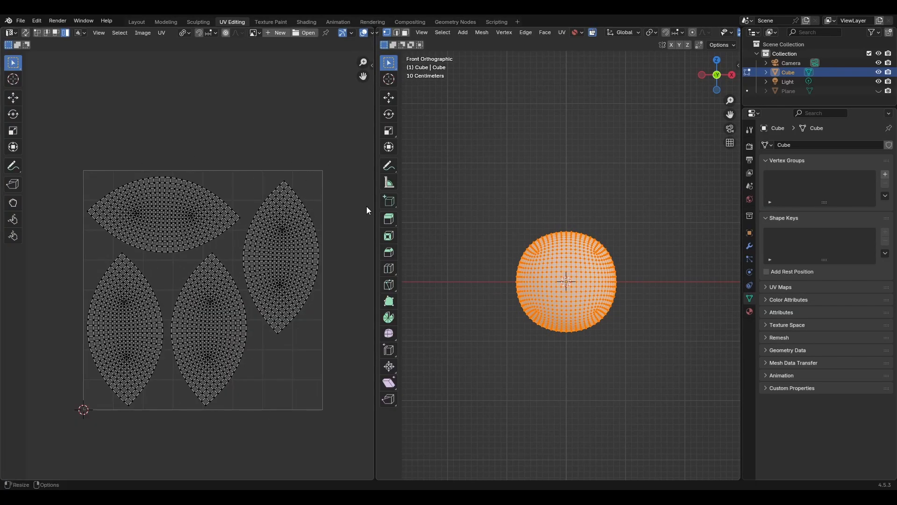
{"action": "scroll", "coordinate": [639, 266], "scroll_direction": "up", "scroll_amount": 2}
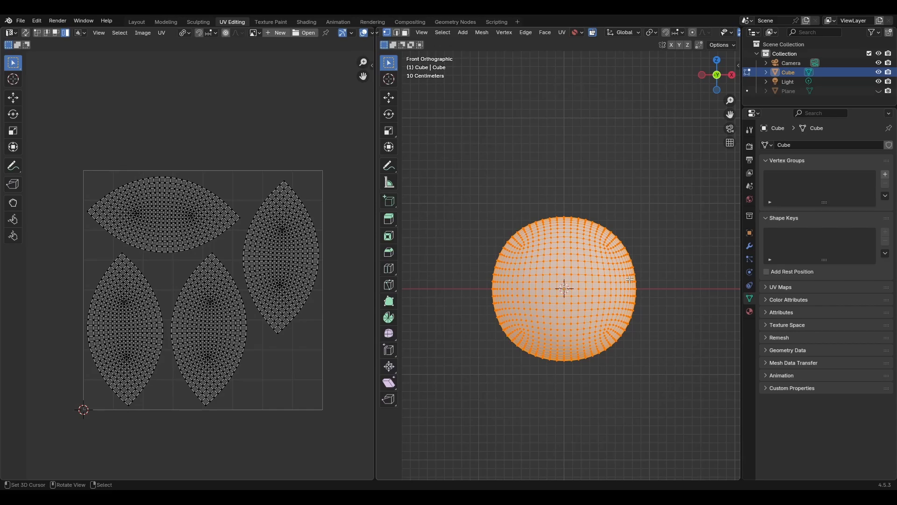
{"action": "middle_click_drag", "start_coordinate": [629, 279], "coordinate": [653, 280]}
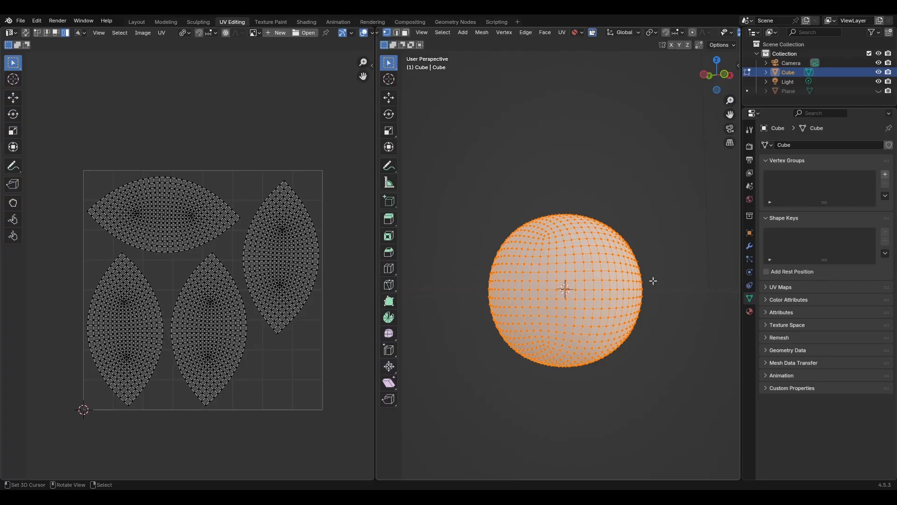
{"action": "scroll", "coordinate": [308, 297], "scroll_direction": "down", "scroll_amount": 1}
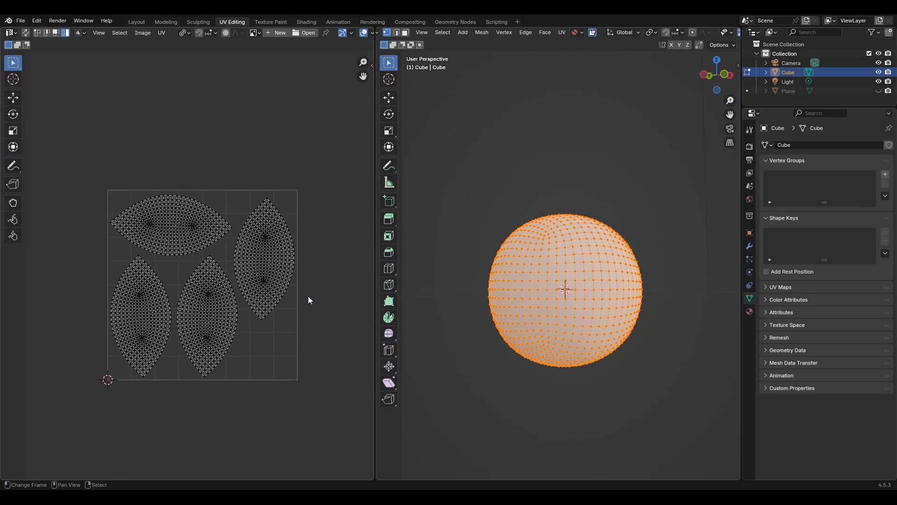
{"action": "key", "text": "a"}
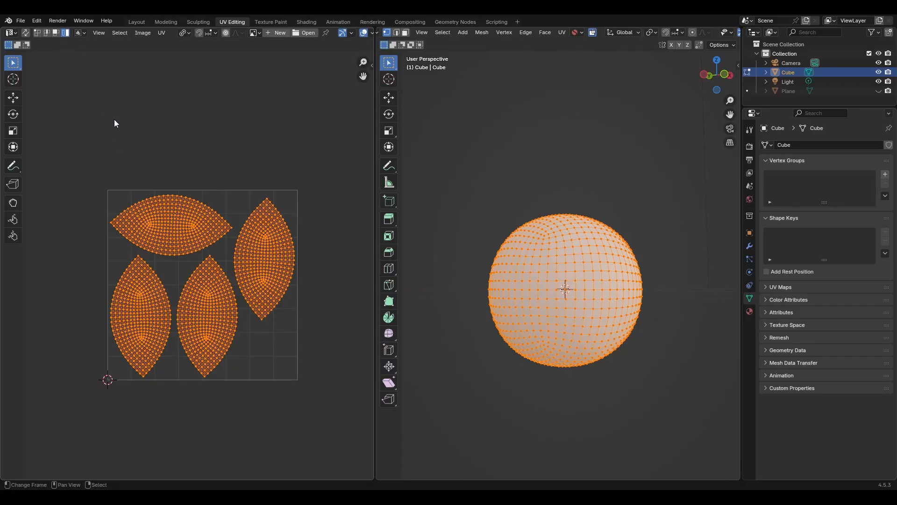
{"action": "left_click", "coordinate": [161, 33]}
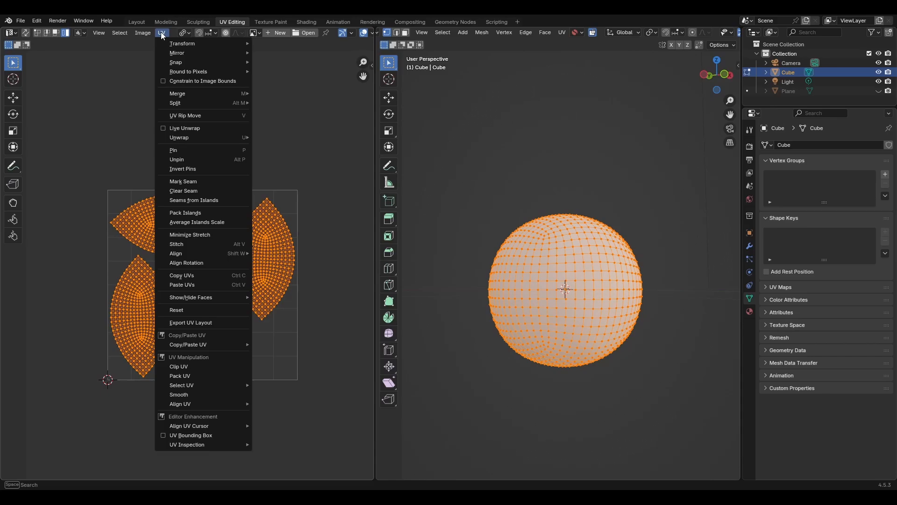
{"action": "left_click", "coordinate": [219, 201]}
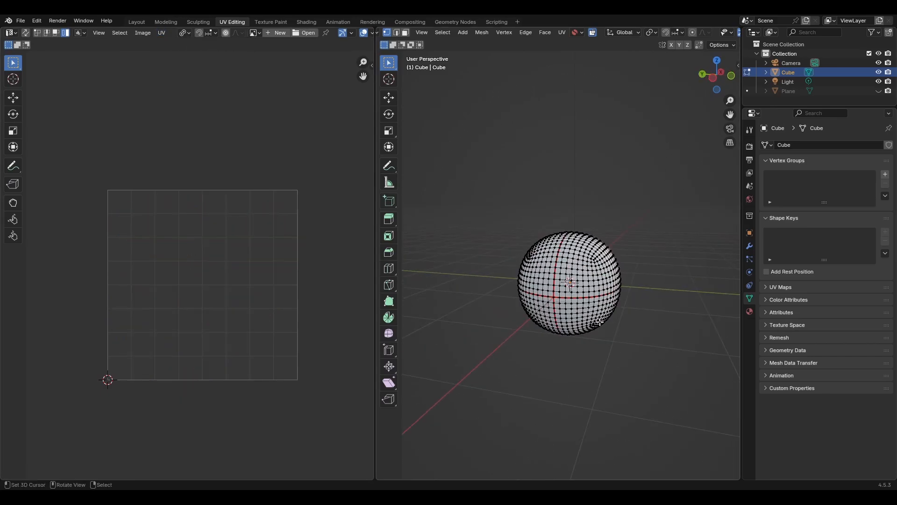
Step: Inspect the sphere's seams, switch to face selection and open the material settings
{"action": "scroll", "coordinate": [600, 322], "scroll_direction": "up", "scroll_amount": 3}
{"action": "middle_click_drag", "start_coordinate": [582, 323], "coordinate": [594, 286]}
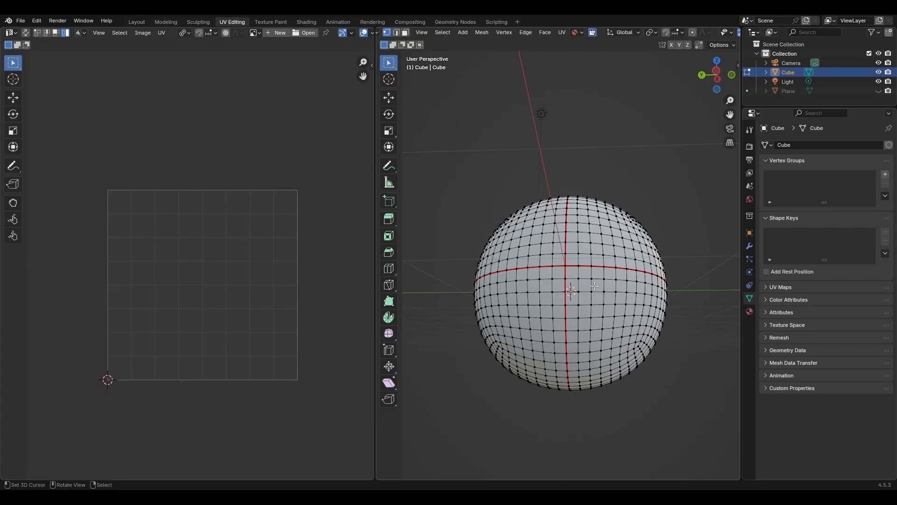
{"action": "key", "text": "KP_1"}
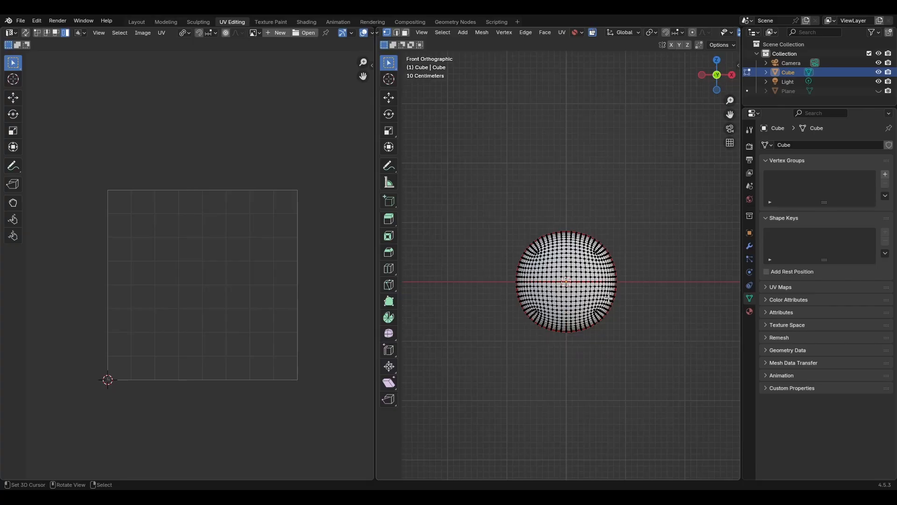
{"action": "left_click", "coordinate": [405, 33]}
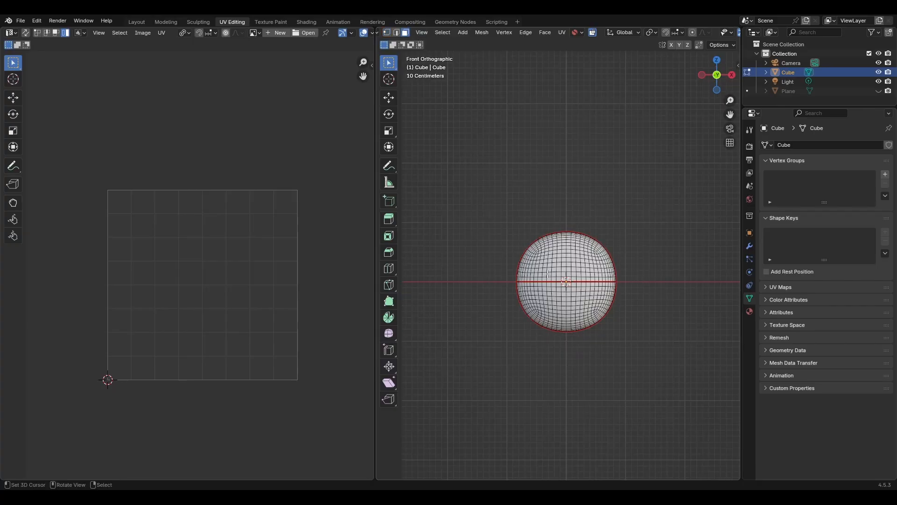
{"action": "middle_click_drag", "start_coordinate": [592, 308], "coordinate": [573, 305]}
{"action": "scroll", "coordinate": [573, 305], "scroll_direction": "up", "scroll_amount": 2}
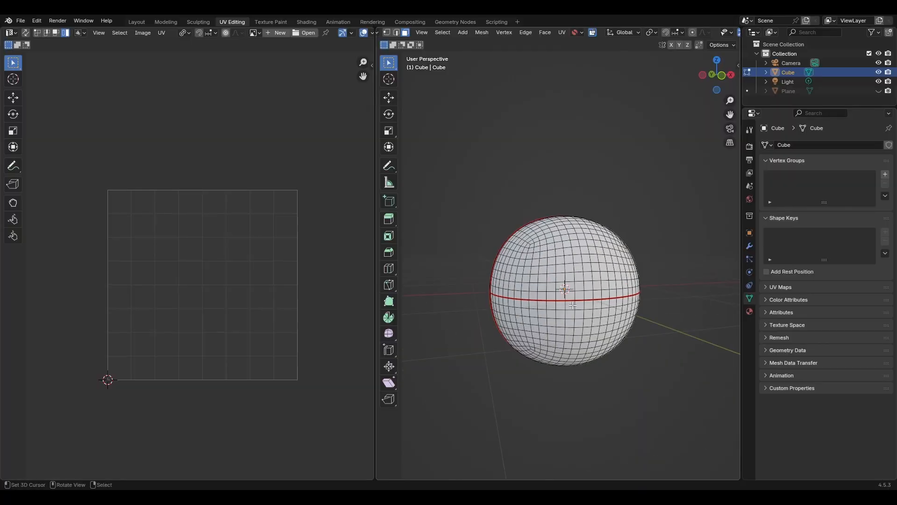
{"action": "scroll", "coordinate": [564, 304], "scroll_direction": "up", "scroll_amount": 1}
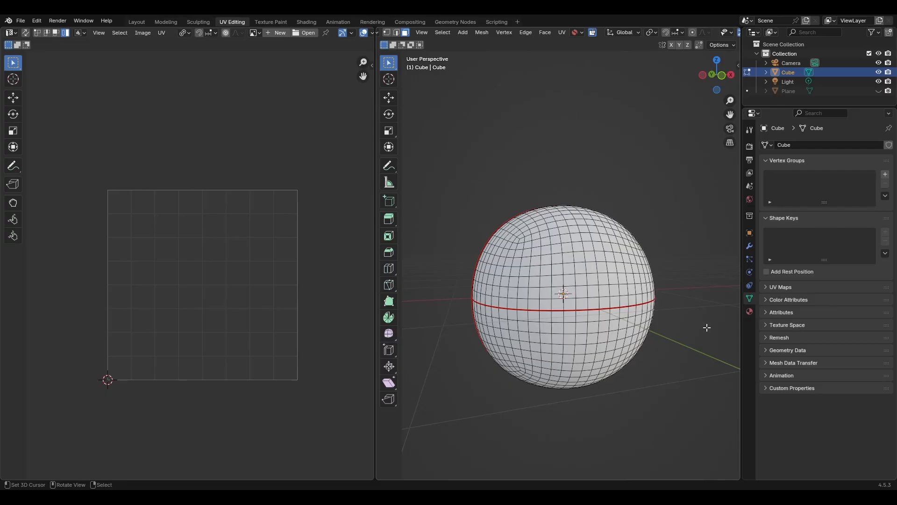
{"action": "left_click", "coordinate": [750, 312]}
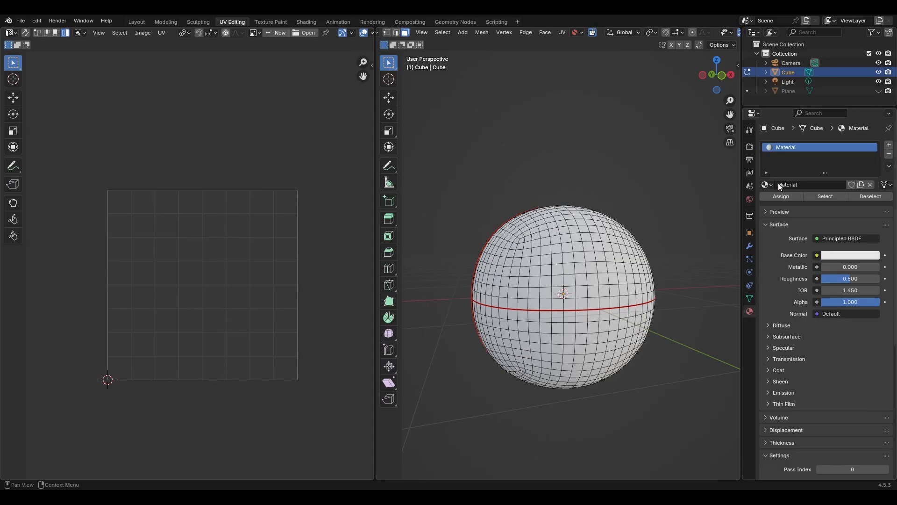
Step: Try selecting individual seam-bounded sections of the sphere, and undo each selection
{"action": "middle_click_drag", "start_coordinate": [534, 333], "coordinate": [557, 310]}
{"action": "key", "text": "l"}
{"action": "key", "text": "ctrl+z"}
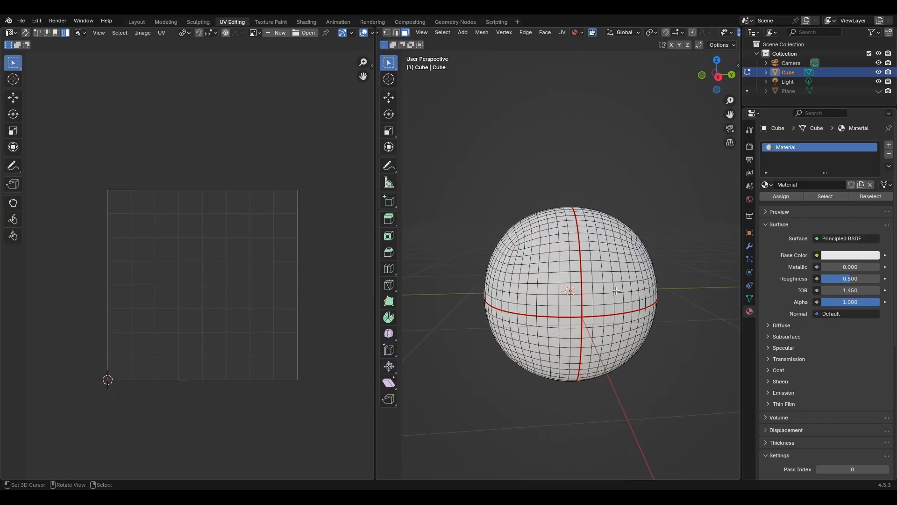
{"action": "key", "text": "l"}
{"action": "key", "text": "ctrl+z"}
{"action": "middle_click_drag", "start_coordinate": [578, 347], "coordinate": [592, 323]}
{"action": "key", "text": "KP_1"}
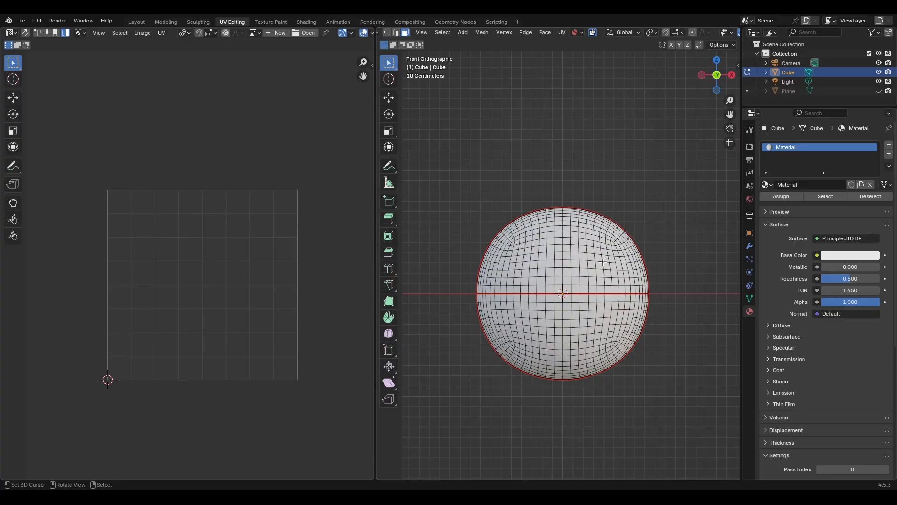
Step: Select the sphere's upper front section bounded by seams and add a second material named Material_B
{"action": "middle_click_drag", "start_coordinate": [603, 262], "coordinate": [575, 243]}
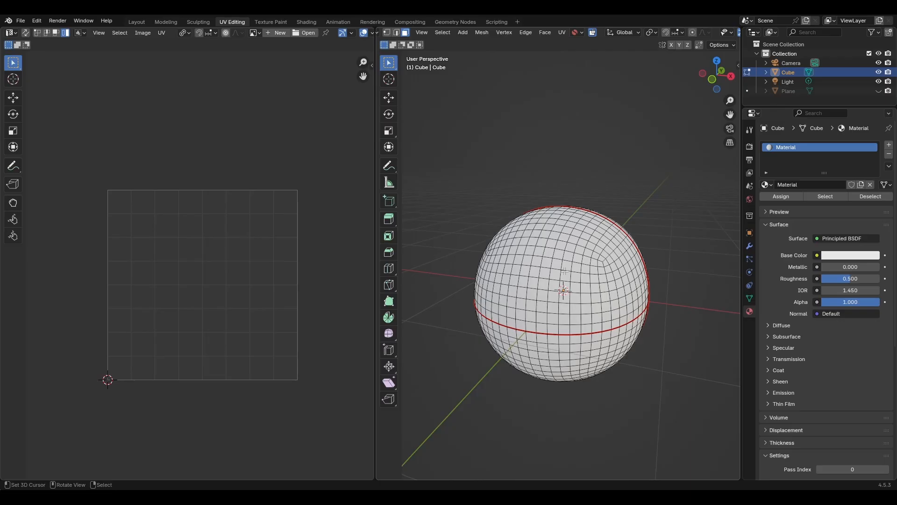
{"action": "key", "text": "l"}
{"action": "left_click", "coordinate": [888, 145]}
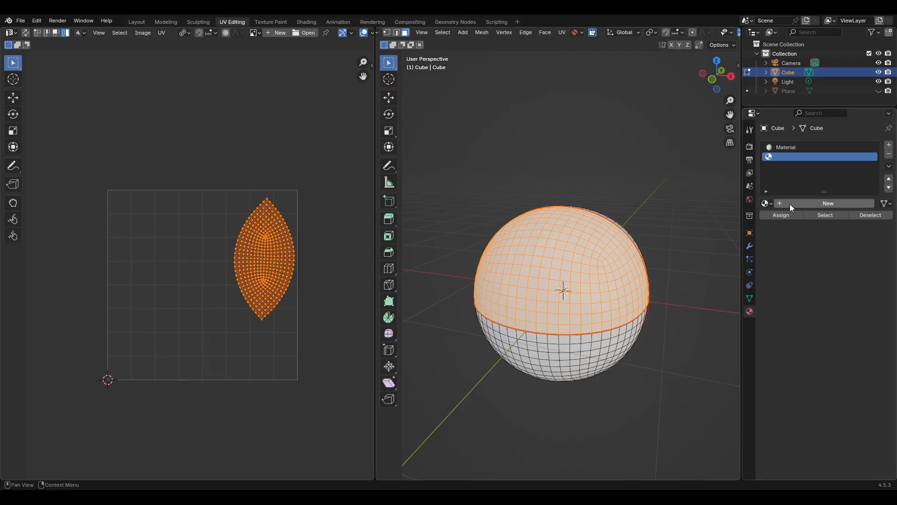
{"action": "left_click", "coordinate": [826, 203]}
{"action": "left_click", "coordinate": [821, 203]}
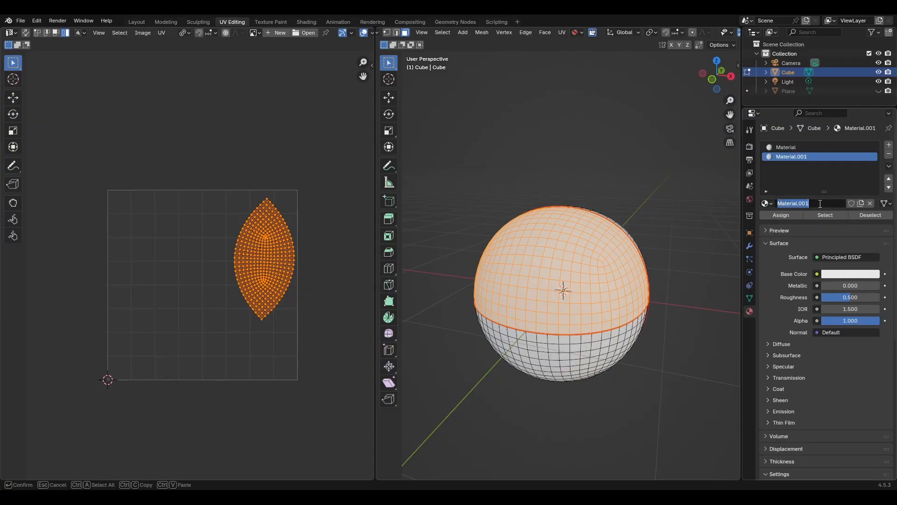
{"action": "type", "text": "Material_B"}
{"action": "key", "text": "Return"}
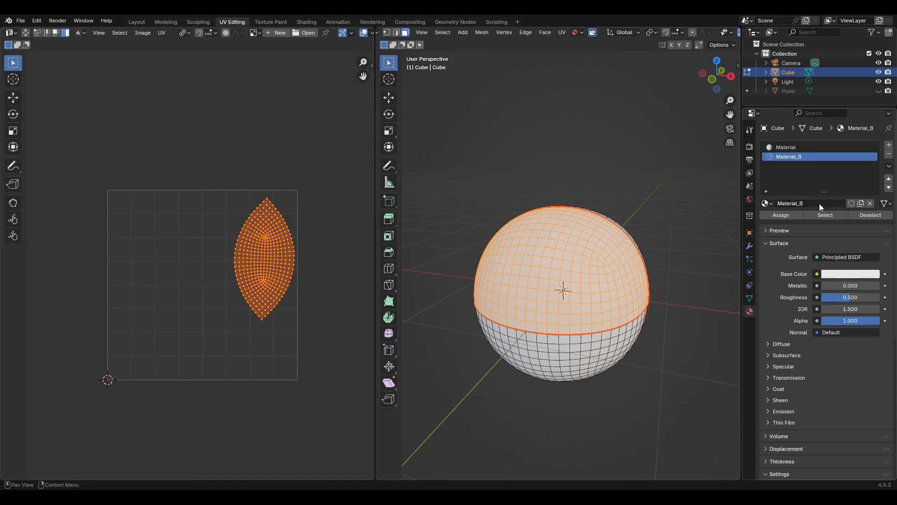
Step: Rename the first material to Material_A and assign Material_B to the selected upper front section
{"action": "left_click", "coordinate": [792, 148]}
{"action": "double_click", "coordinate": [813, 204]}
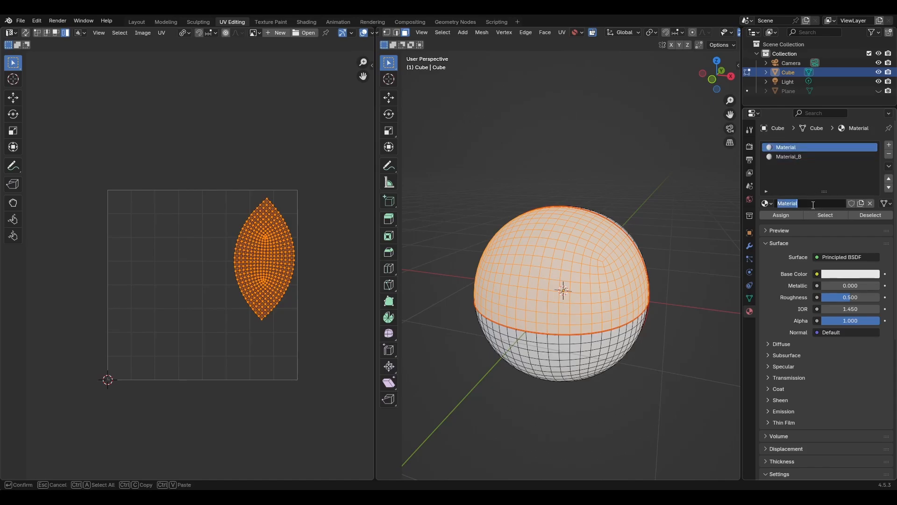
{"action": "left_click", "coordinate": [808, 204]}
{"action": "type", "text": "_A"}
{"action": "key", "text": "Return"}
{"action": "left_click", "coordinate": [790, 157]}
{"action": "left_click", "coordinate": [778, 216]}
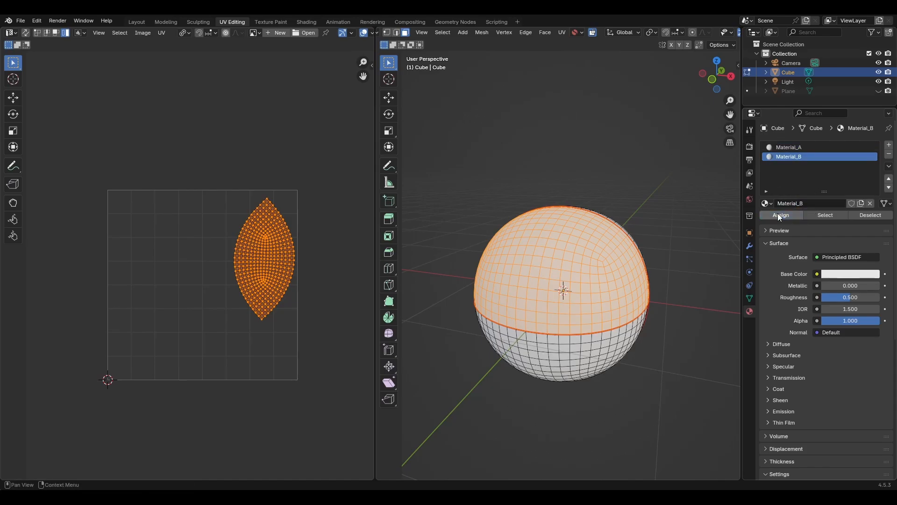
Step: Set Material_B's viewport display color to green (#38E742FF)
{"action": "scroll", "coordinate": [803, 336], "scroll_direction": "down", "scroll_amount": 8}
{"action": "scroll", "coordinate": [802, 318], "scroll_direction": "down", "scroll_amount": 3}
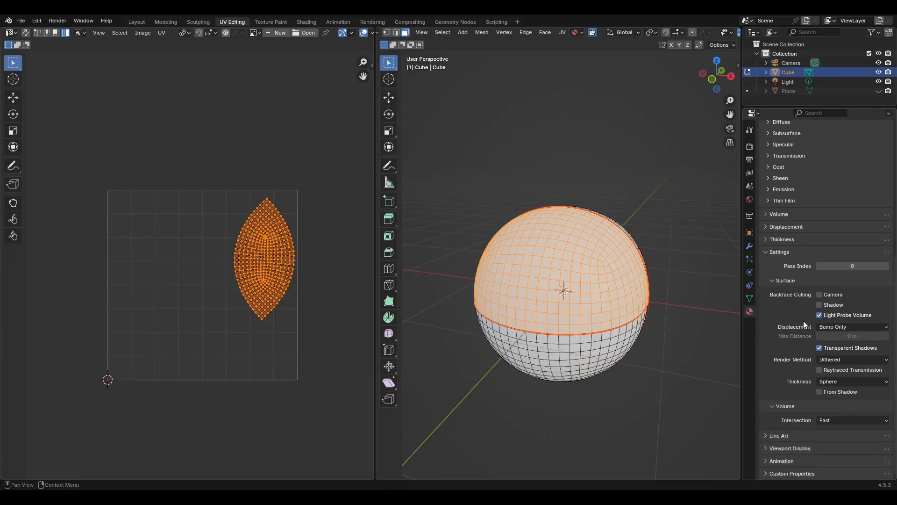
{"action": "left_click", "coordinate": [806, 448]}
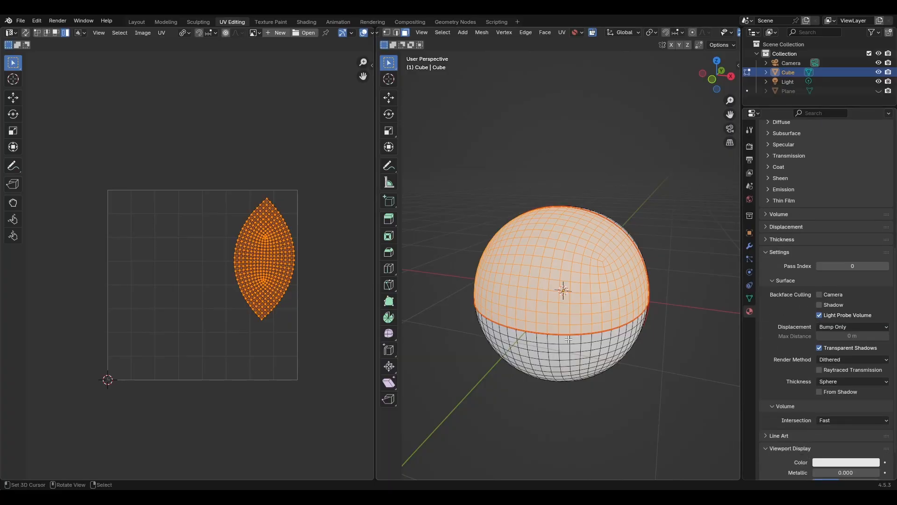
{"action": "middle_click_drag", "start_coordinate": [597, 351], "coordinate": [549, 337]}
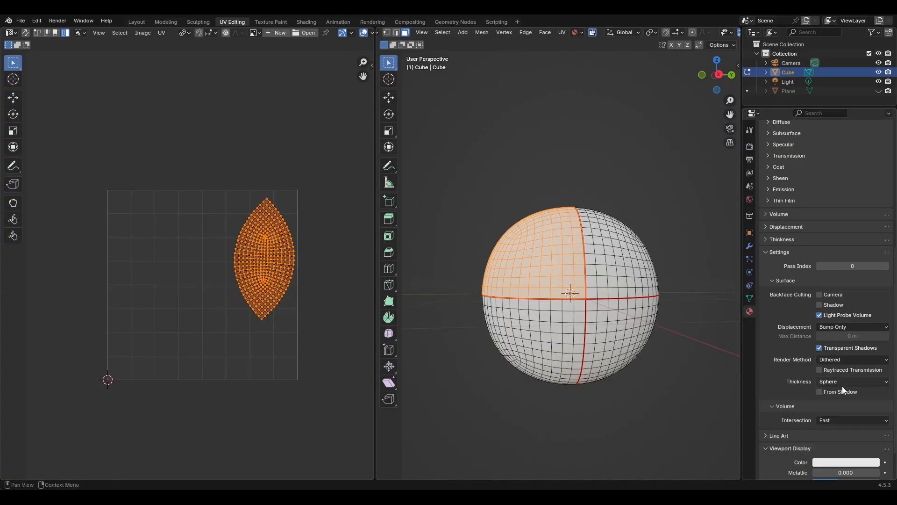
{"action": "scroll", "coordinate": [838, 393], "scroll_direction": "down", "scroll_amount": 2}
{"action": "left_click", "coordinate": [834, 425]}
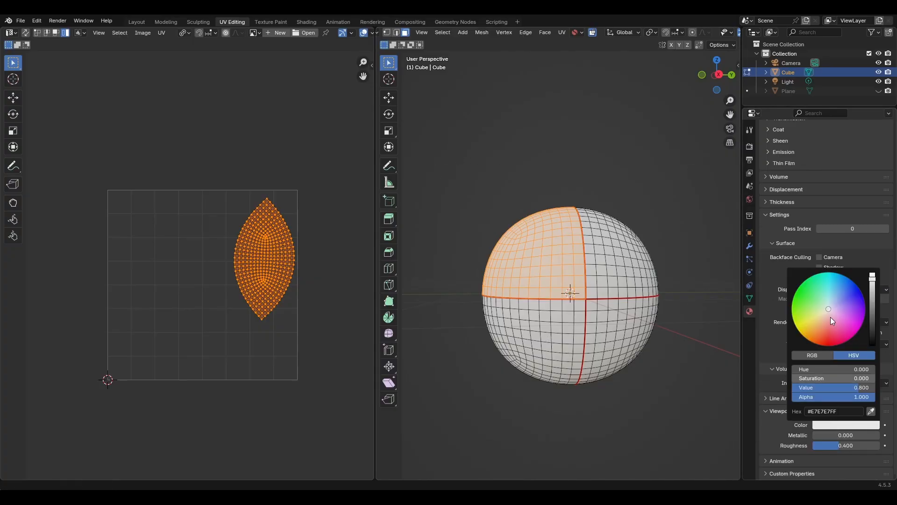
{"action": "left_click_drag", "start_coordinate": [828, 304], "coordinate": [806, 295]}
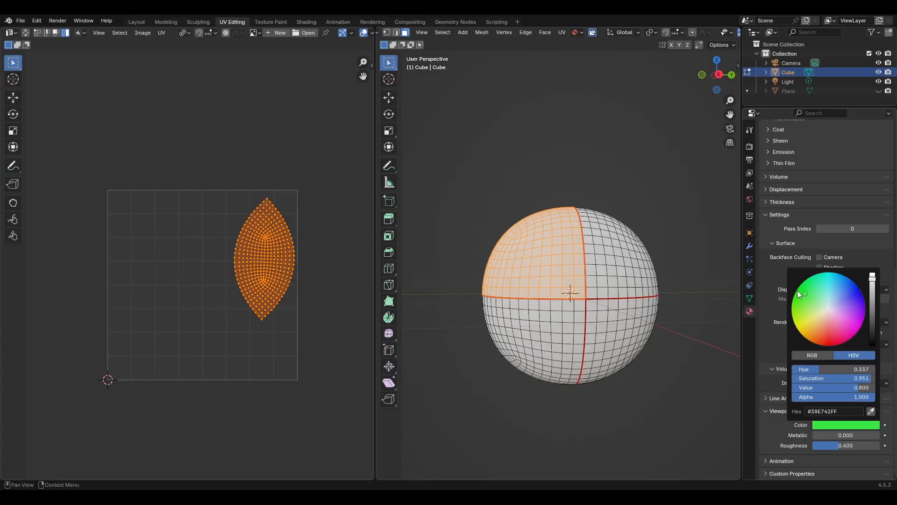
Step: Switch the 3D viewport to solid shading to show the material's viewport color on the sphere
{"action": "scroll", "coordinate": [667, 179], "scroll_direction": "down", "scroll_amount": 5}
{"action": "scroll", "coordinate": [705, 34], "scroll_direction": "down", "scroll_amount": 5}
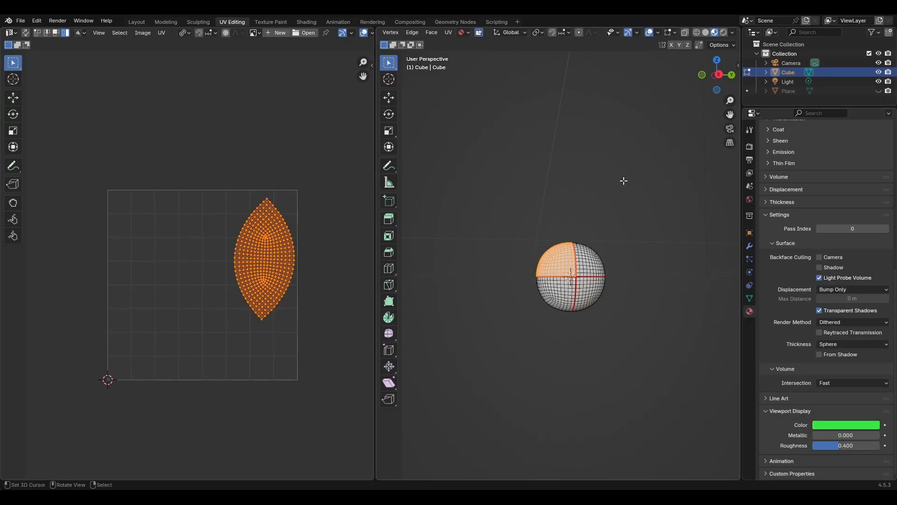
{"action": "left_click", "coordinate": [707, 31]}
{"action": "scroll", "coordinate": [572, 331], "scroll_direction": "up", "scroll_amount": 3}
{"action": "scroll", "coordinate": [571, 331], "scroll_direction": "up", "scroll_amount": 3}
{"action": "middle_click_drag", "start_coordinate": [571, 331], "coordinate": [599, 341]}
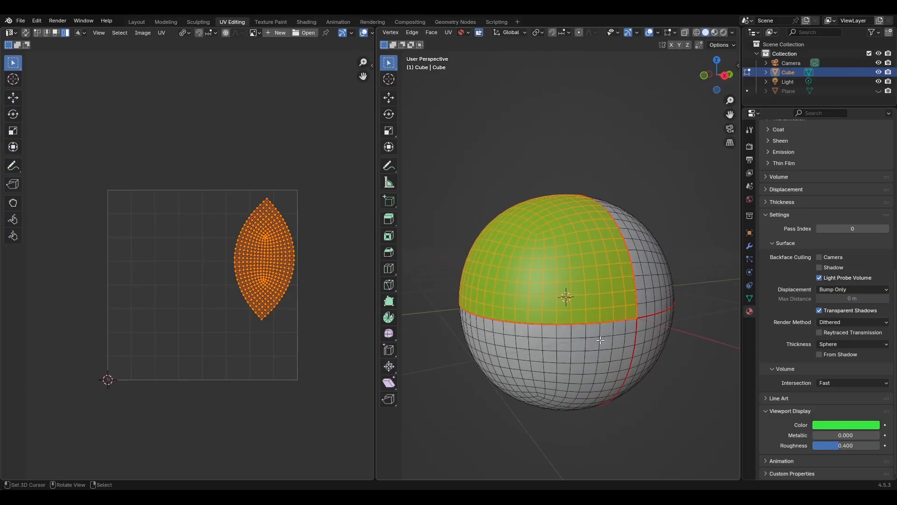
{"action": "scroll", "coordinate": [625, 318], "scroll_direction": "up", "scroll_amount": 1}
{"action": "scroll", "coordinate": [626, 318], "scroll_direction": "down", "scroll_amount": 3}
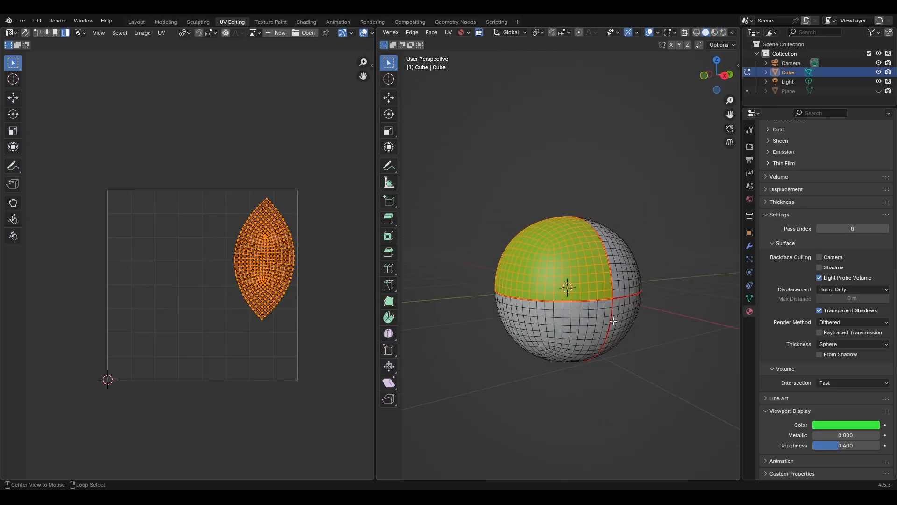
Step: Deselect the sphere's faces and view the green section together with the neighbouring seam-bounded sections
{"action": "key", "text": "alt+a"}
{"action": "scroll", "coordinate": [610, 290], "scroll_direction": "down", "scroll_amount": 4}
{"action": "mouse_move", "coordinate": [610, 291]}
{"action": "middle_mouse_down"}
{"action": "mouse_move", "coordinate": [621, 302]}
{"action": "mouse_move", "coordinate": [600, 298]}
{"action": "middle_mouse_up"}
{"action": "scroll", "coordinate": [621, 303], "scroll_direction": "up", "scroll_amount": 5}
{"action": "scroll", "coordinate": [606, 306], "scroll_direction": "down", "scroll_amount": 3}
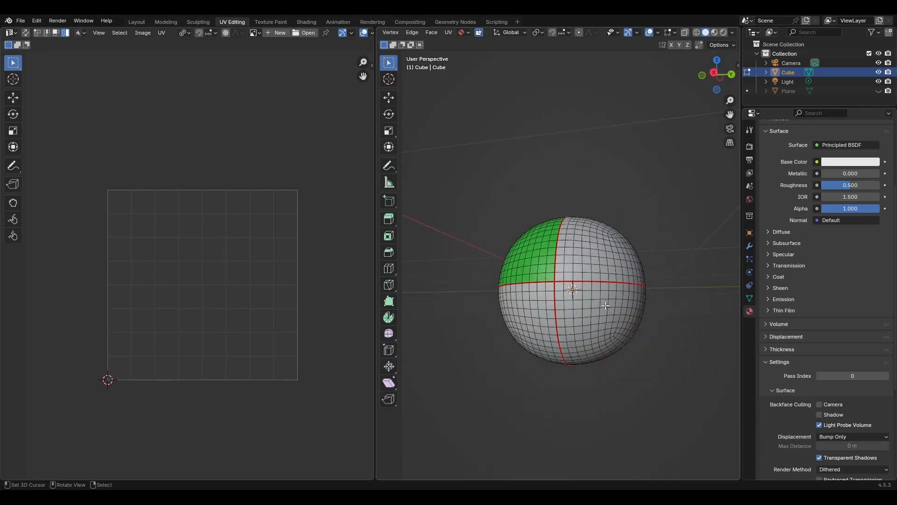
Step: Select the sphere's lower-right seam-bounded section, create a material named Material_C and assign it to that section
{"action": "scroll", "coordinate": [609, 315], "scroll_direction": "up", "scroll_amount": 1}
{"action": "key", "text": "l"}
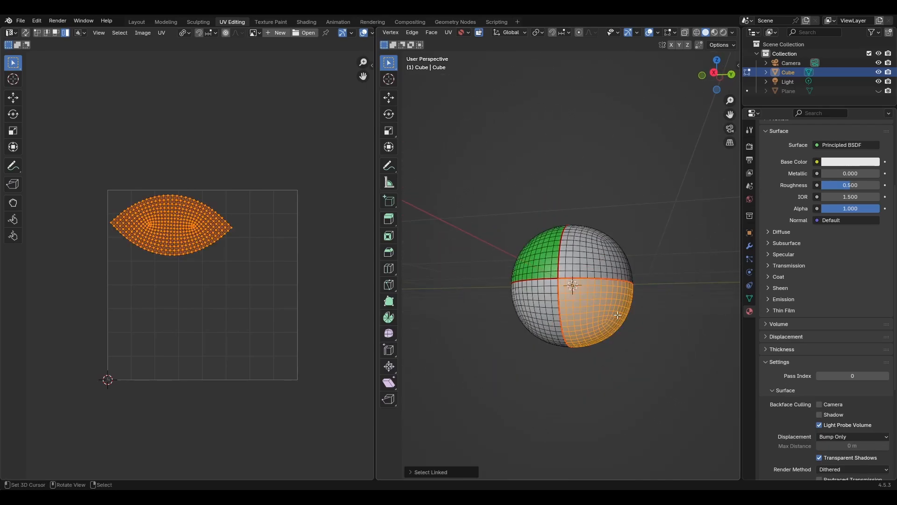
{"action": "scroll", "coordinate": [856, 277], "scroll_direction": "up", "scroll_amount": 5}
{"action": "left_click", "coordinate": [889, 145]}
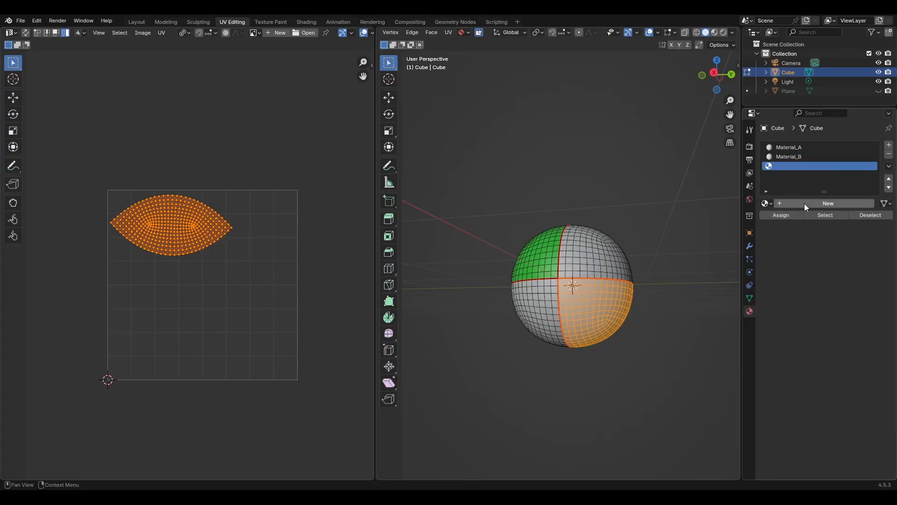
{"action": "left_click", "coordinate": [804, 203]}
{"action": "double_click", "coordinate": [800, 204]}
{"action": "type", "text": "Material"}
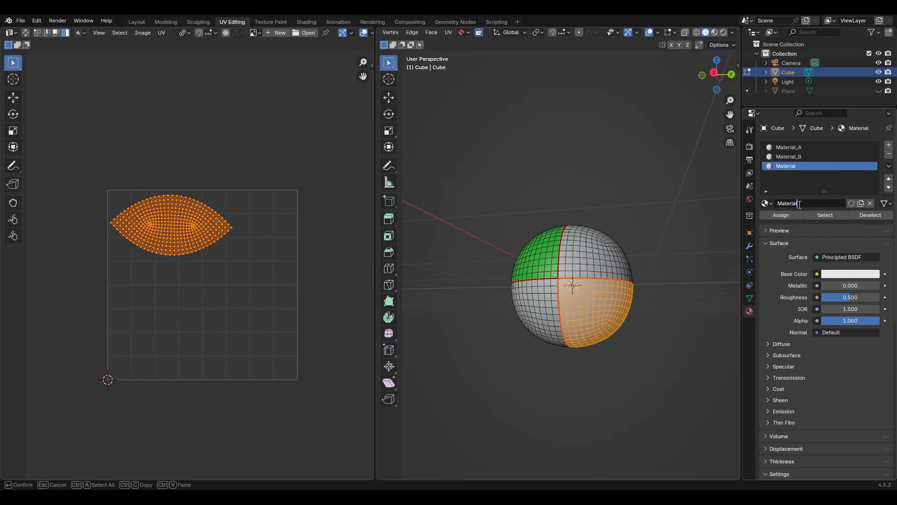
{"action": "left_click", "coordinate": [791, 218]}
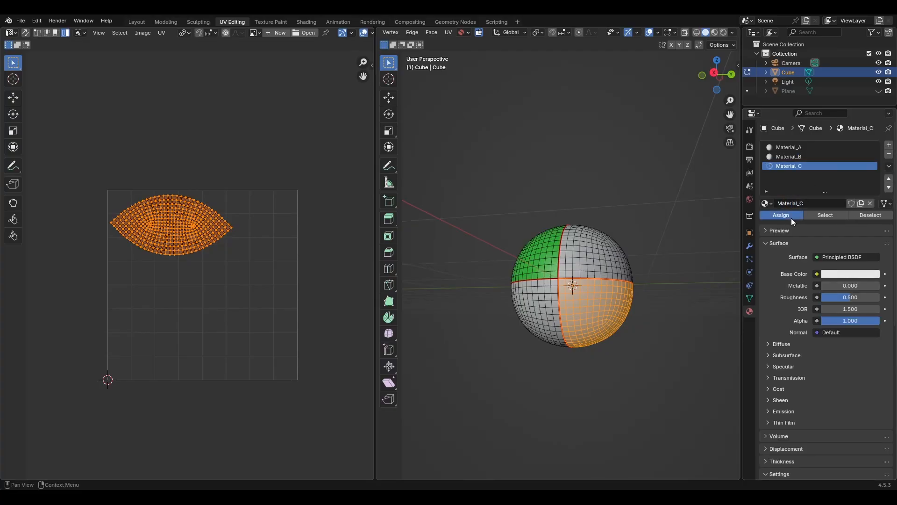
Step: Set Material_C's viewport display color to light blue and deselect the section
{"action": "scroll", "coordinate": [792, 218], "scroll_direction": "down", "scroll_amount": 10}
{"action": "left_click", "coordinate": [837, 424]}
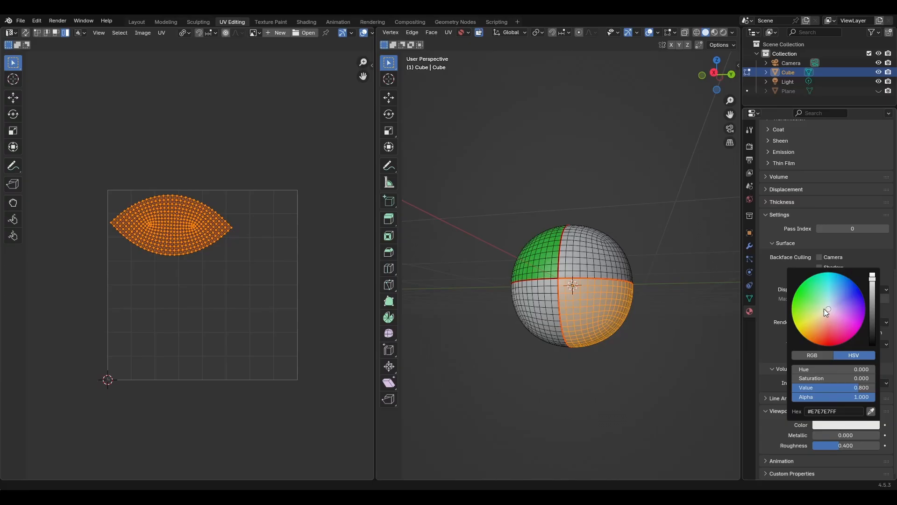
{"action": "left_click_drag", "start_coordinate": [824, 309], "coordinate": [834, 288]}
{"action": "left_click", "coordinate": [448, 321]}
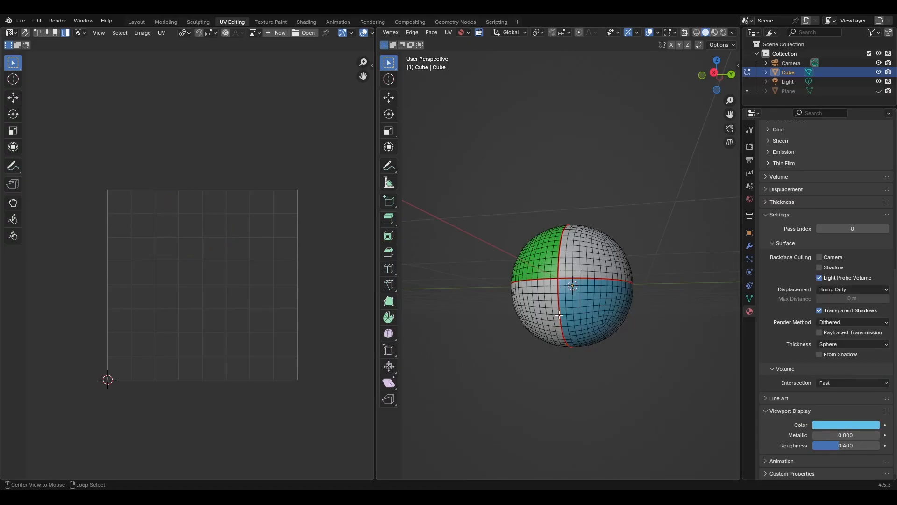
Step: Select the sphere's lower-left gray section and create a material named Material_D in a new slot for it
{"action": "middle_click_drag", "start_coordinate": [620, 308], "coordinate": [615, 288]}
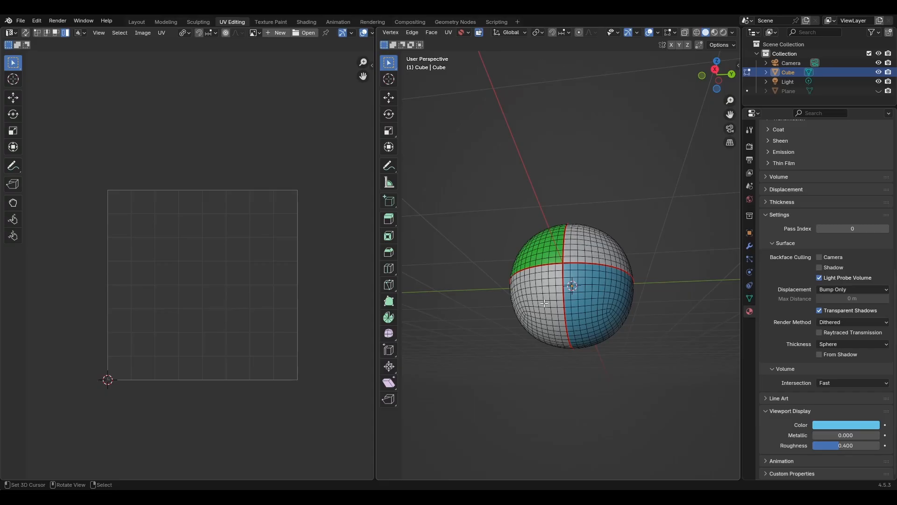
{"action": "key", "text": "l"}
{"action": "scroll", "coordinate": [828, 242], "scroll_direction": "up", "scroll_amount": 20}
{"action": "left_click", "coordinate": [889, 144]}
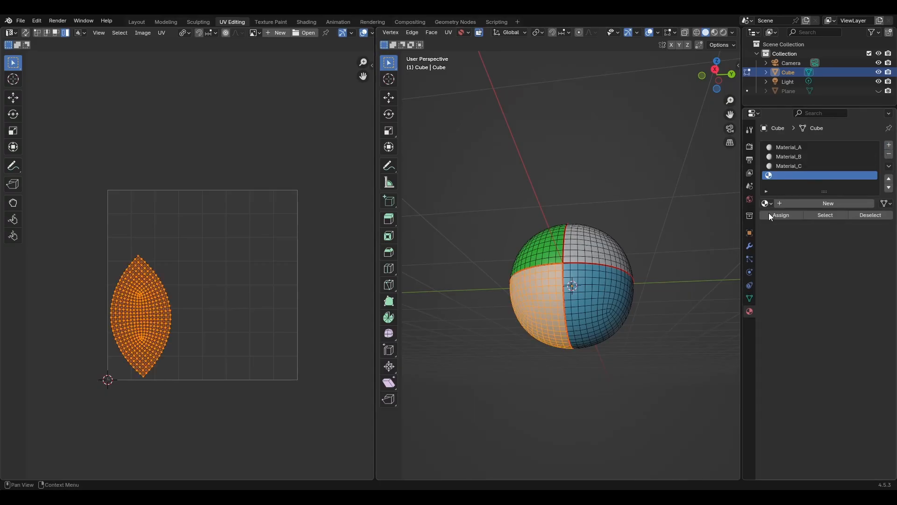
{"action": "left_click", "coordinate": [793, 203]}
{"action": "left_click", "coordinate": [793, 203]}
{"action": "key", "text": "Right"}
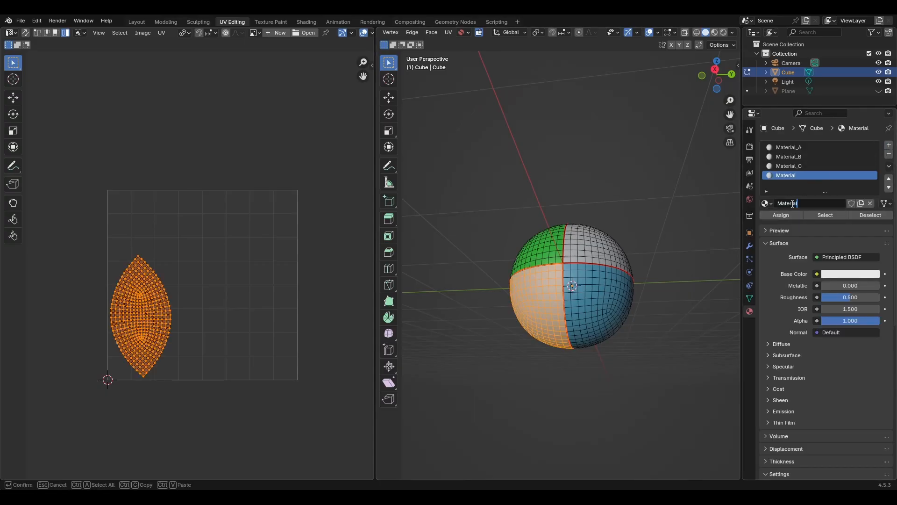
{"action": "type", "text": "_D"}
{"action": "key", "text": "Return"}
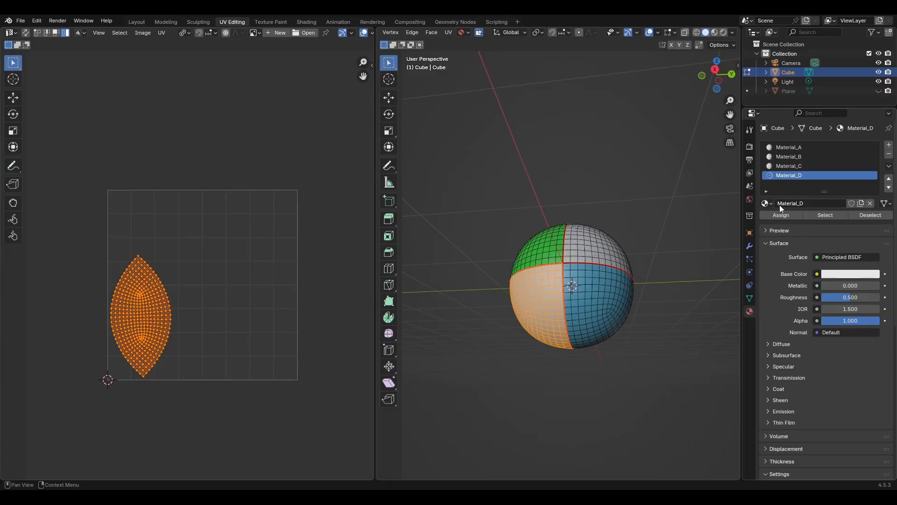
Step: Assign Material_D to the lower-left section, set its viewport display color to blue-violet and deselect the faces
{"action": "scroll", "coordinate": [836, 361], "scroll_direction": "down", "scroll_amount": 10}
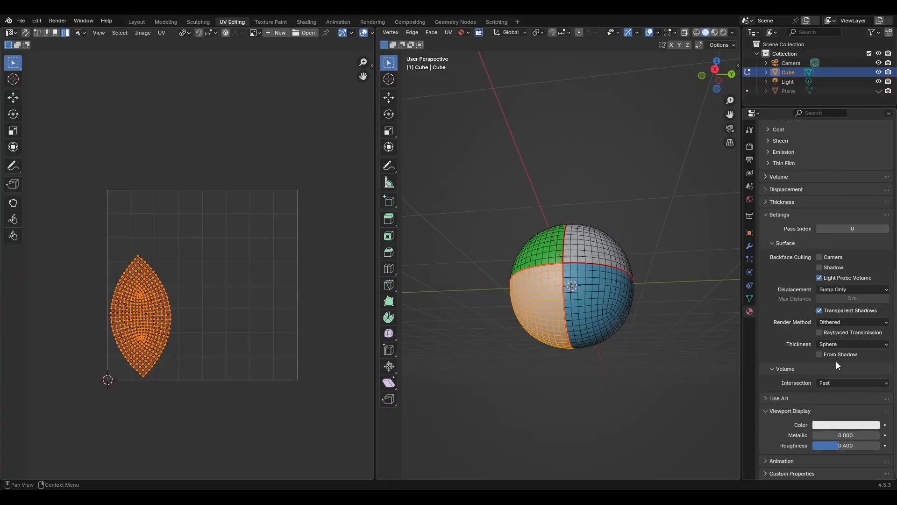
{"action": "left_click", "coordinate": [843, 427]}
{"action": "left_click", "coordinate": [851, 296]}
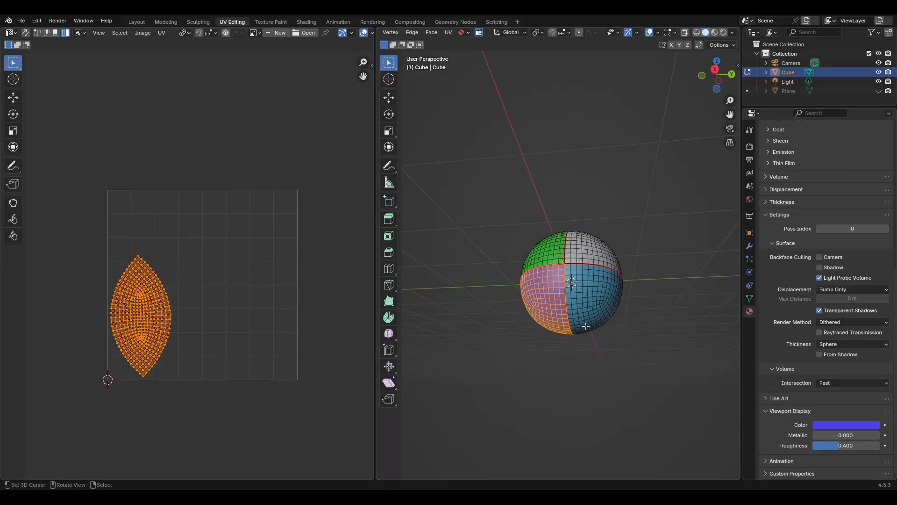
{"action": "key", "text": "alt+a"}
Step: Select the green section of the sphere and unwrap it with the Angle Based method
{"action": "scroll", "coordinate": [586, 326], "scroll_direction": "up", "scroll_amount": 2}
{"action": "middle_click_drag", "start_coordinate": [560, 302], "coordinate": [579, 312]}
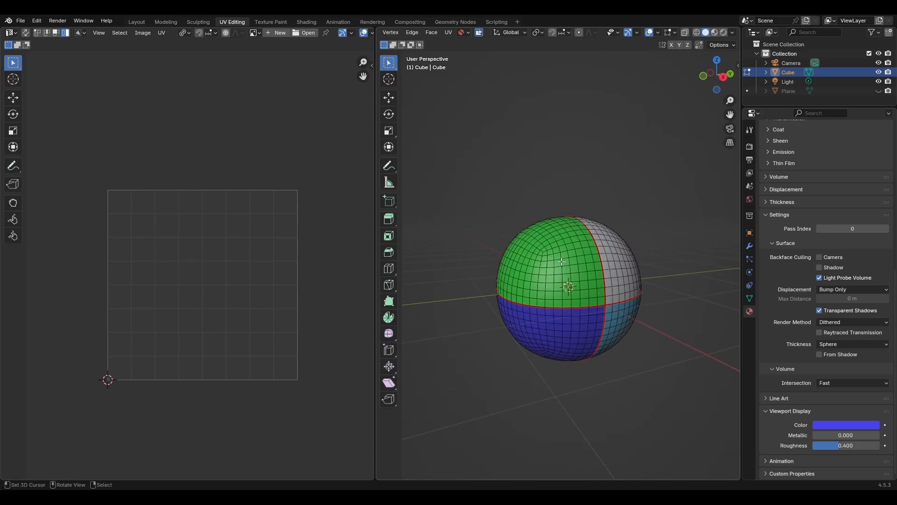
{"action": "key", "text": "l"}
{"action": "middle_click_drag", "start_coordinate": [560, 266], "coordinate": [545, 367]}
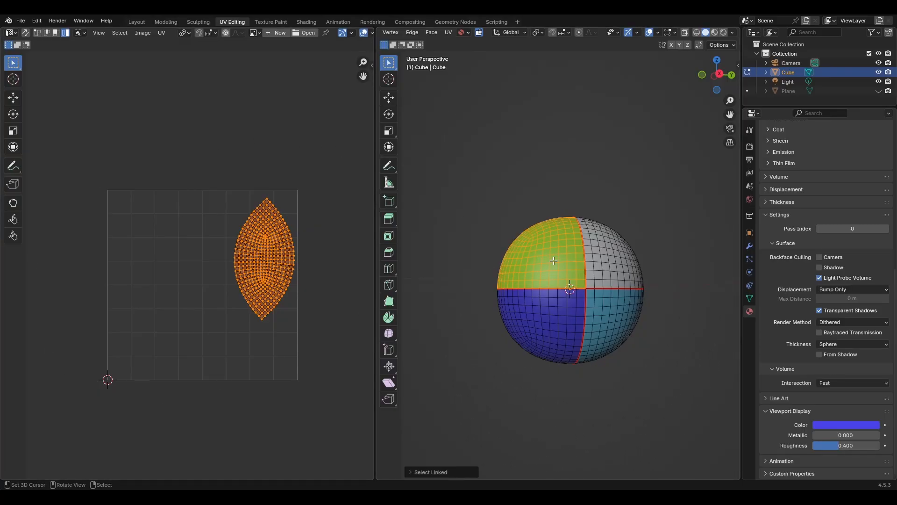
{"action": "scroll", "coordinate": [599, 311], "scroll_direction": "up", "scroll_amount": 1}
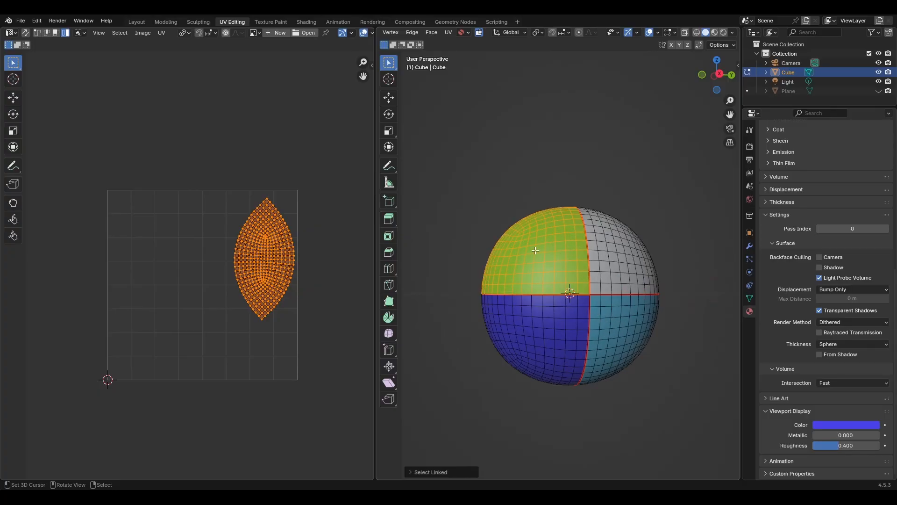
{"action": "middle_click_drag", "start_coordinate": [535, 250], "coordinate": [554, 278]}
{"action": "scroll", "coordinate": [845, 222], "scroll_direction": "up", "scroll_amount": 10}
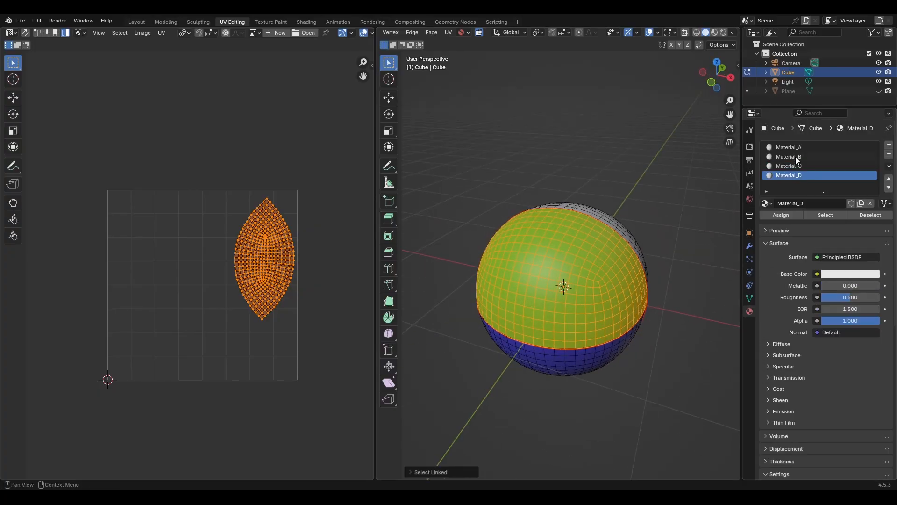
{"action": "key", "text": "u"}
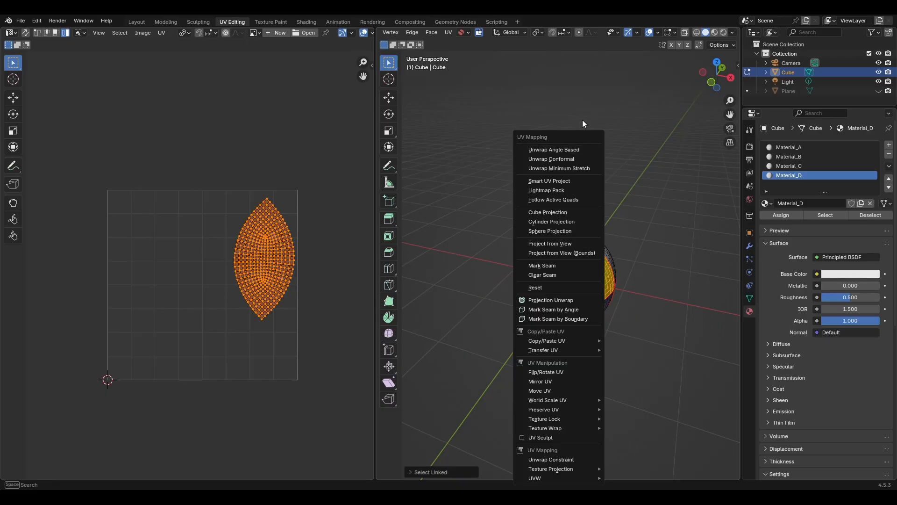
{"action": "left_click", "coordinate": [578, 150]}
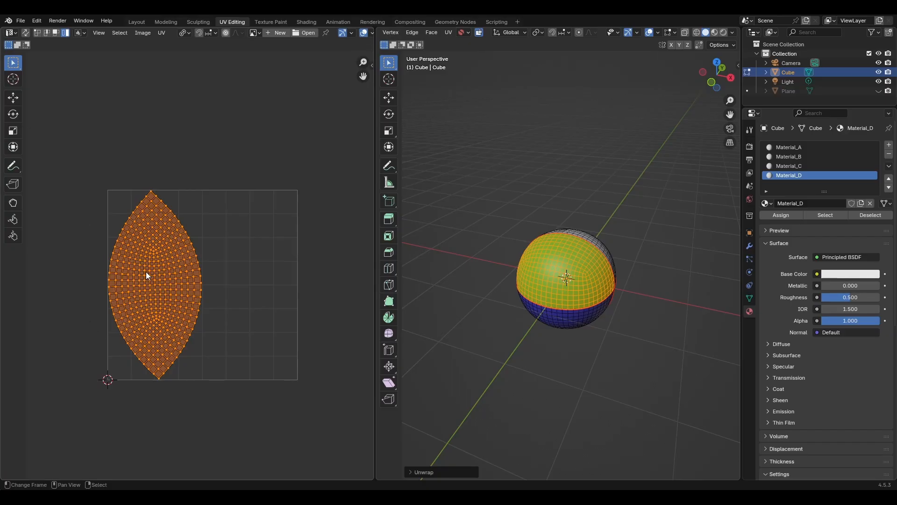
{"action": "key", "text": "g"}
{"action": "key", "text": "x"}
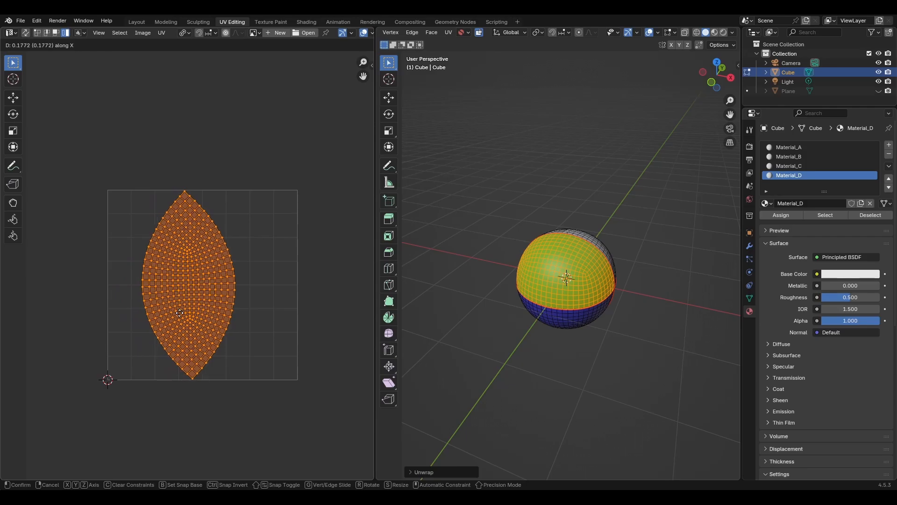
{"action": "right_click", "coordinate": [179, 313]}
Step: Move the green section's UV island along X to the middle of the UV square
{"action": "key", "text": "g"}
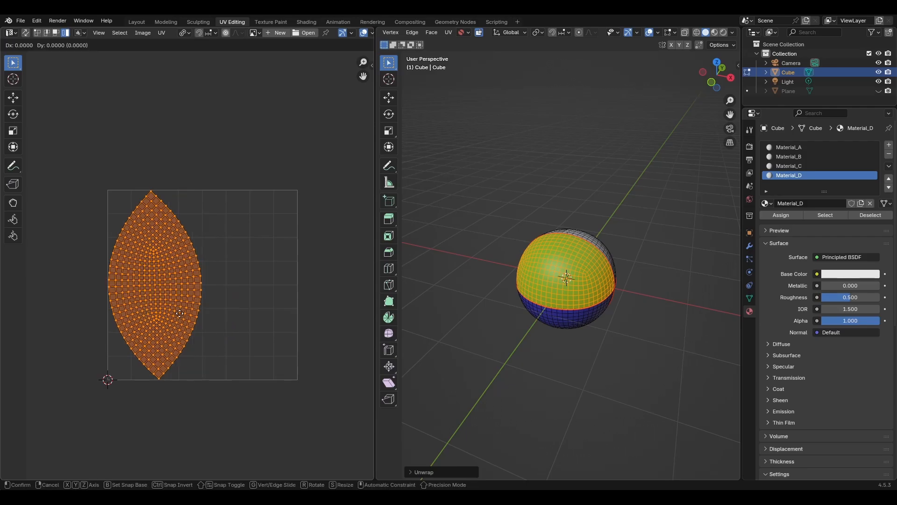
{"action": "key", "text": "x"}
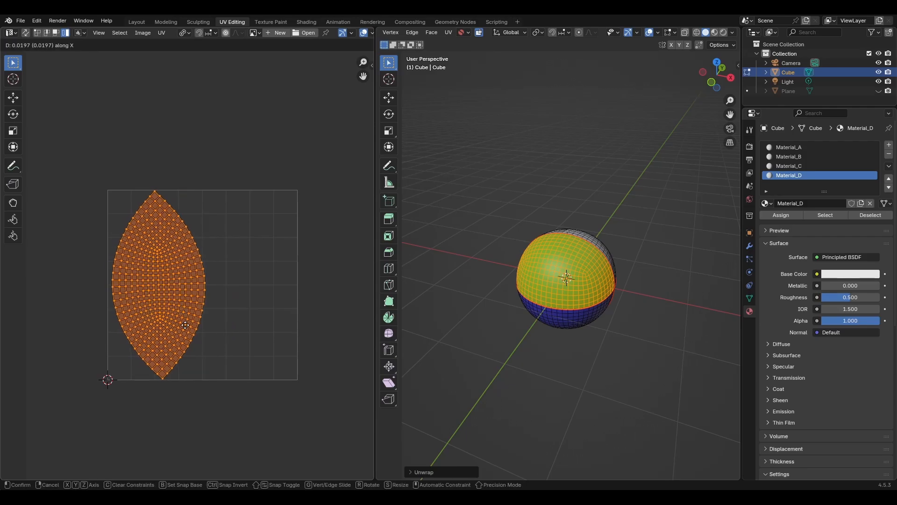
{"action": "left_click", "coordinate": [226, 368]}
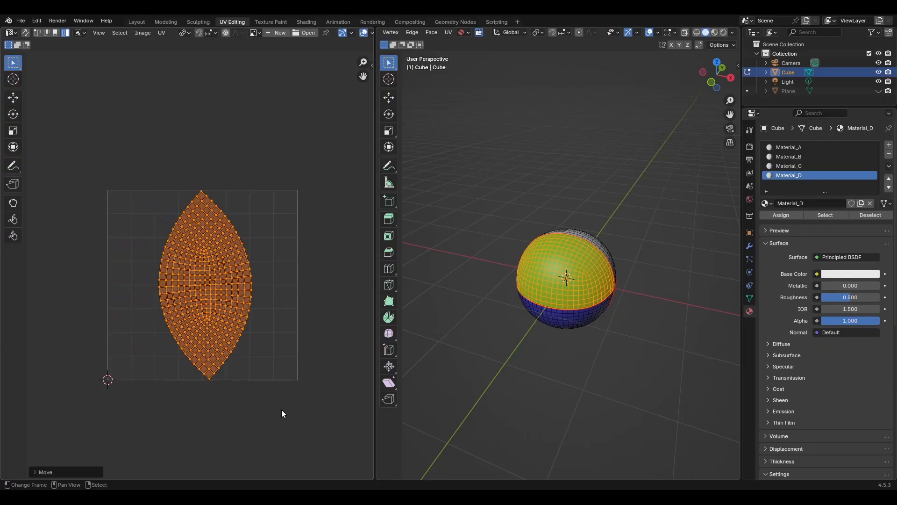
Step: Unwrap only the upper gray section and move its UV island along X to the middle of the UV square
{"action": "middle_click_drag", "start_coordinate": [528, 329], "coordinate": [571, 330]}
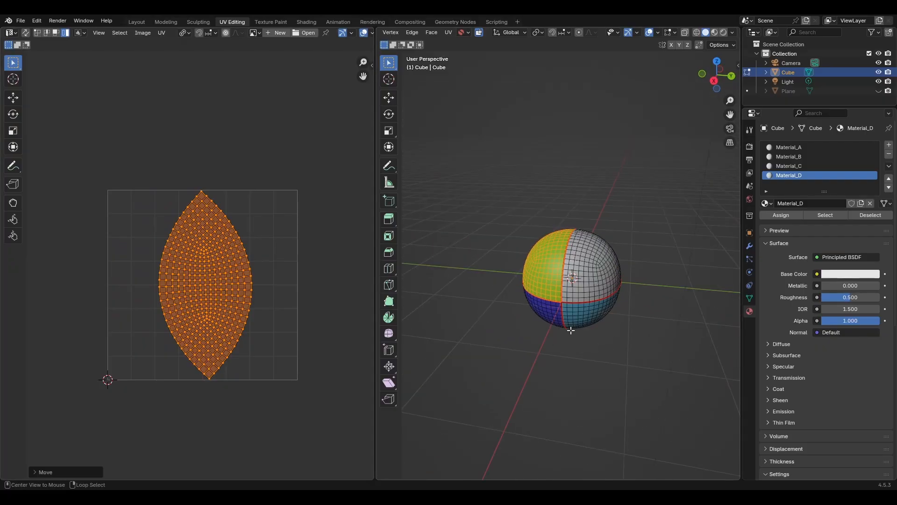
{"action": "key", "text": "alt+a"}
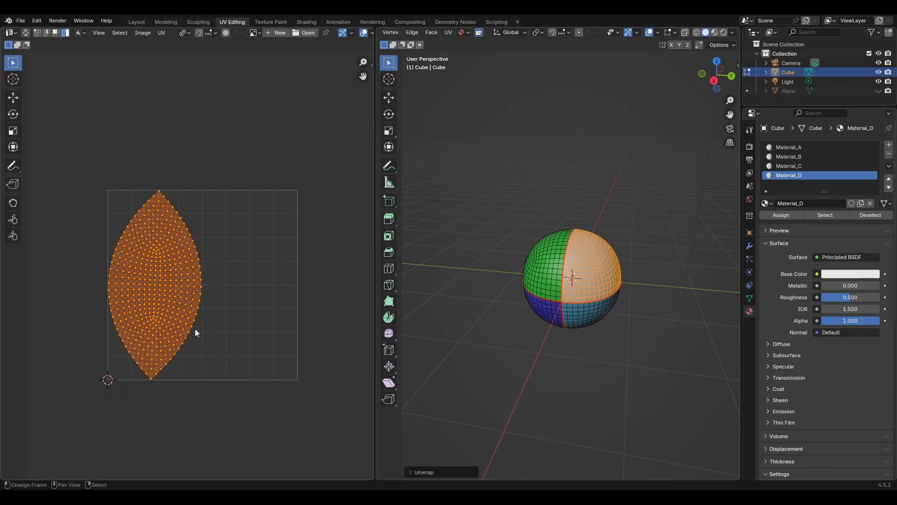
{"action": "key", "text": "g"}
{"action": "key", "text": "x"}
{"action": "left_click", "coordinate": [222, 379]}
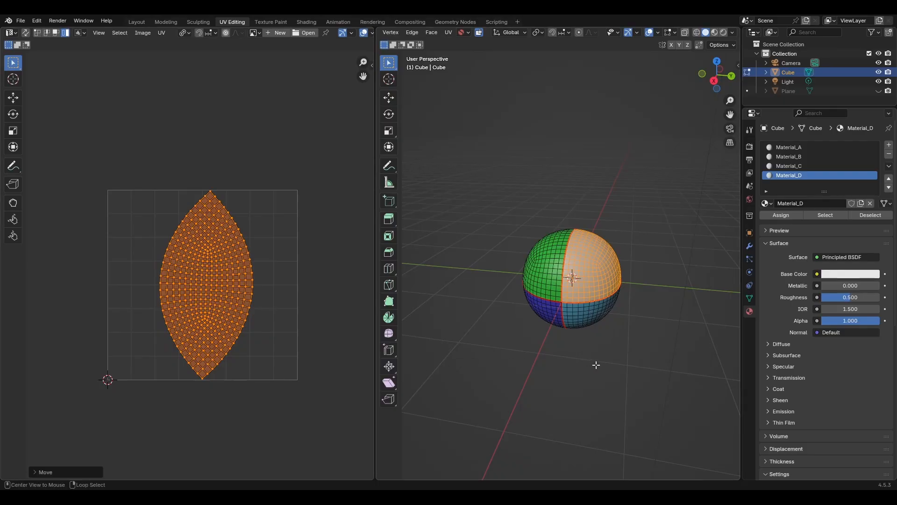
Step: Unwrap only the light blue section with the Angle Based method and move its UV island along X
{"action": "key", "text": "alt+a"}
{"action": "key", "text": "l"}
{"action": "key", "text": "u"}
{"action": "left_click", "coordinate": [563, 148]}
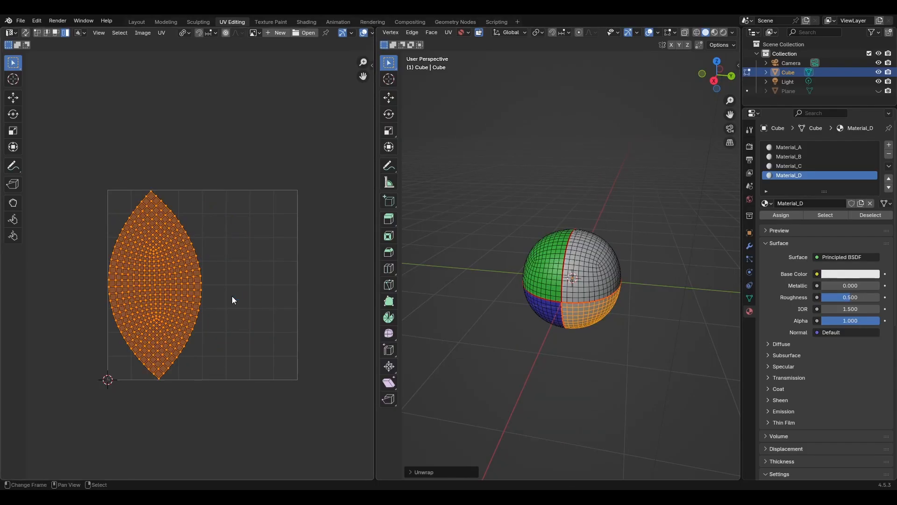
{"action": "key", "text": "g"}
{"action": "key", "text": "x"}
{"action": "left_click", "coordinate": [333, 333]}
Step: Unwrap only the blue-violet section with the Angle Based method and move its UV island along X to the middle of the UV square
{"action": "middle_click_drag", "start_coordinate": [604, 354], "coordinate": [602, 323]}
{"action": "key", "text": "alt+a"}
{"action": "key", "text": "l"}
{"action": "key", "text": "u"}
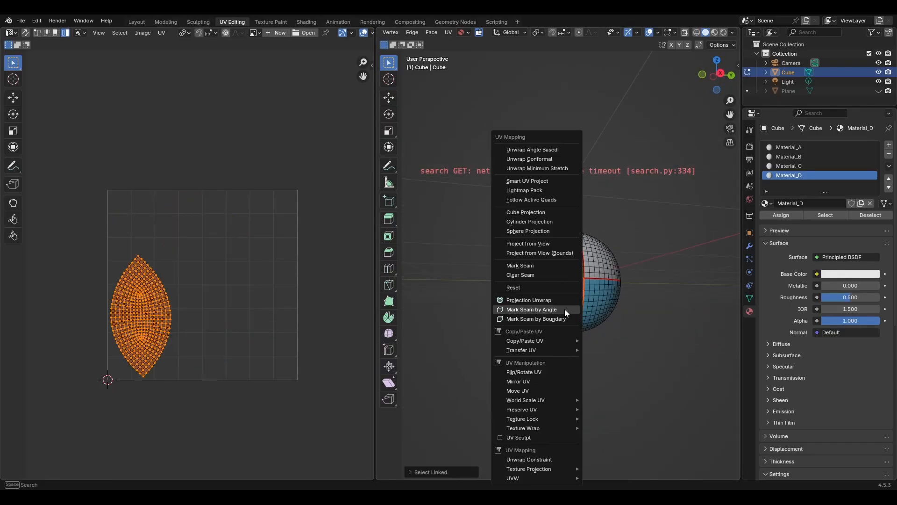
{"action": "left_click", "coordinate": [567, 148]}
{"action": "key", "text": "g"}
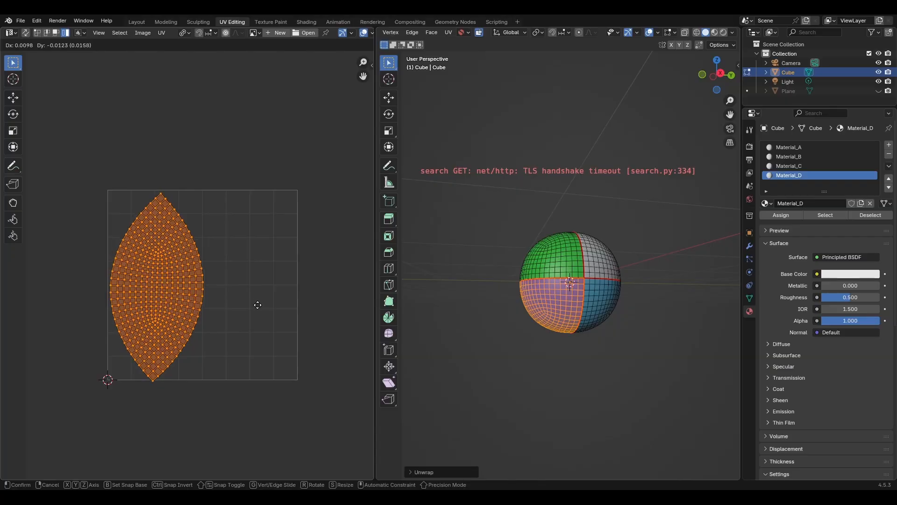
{"action": "left_click", "coordinate": [302, 345]}
Step: Try moving the blue-violet section's UV island along X, along Y and freely beyond the UV square's edges
{"action": "key", "text": "g"}
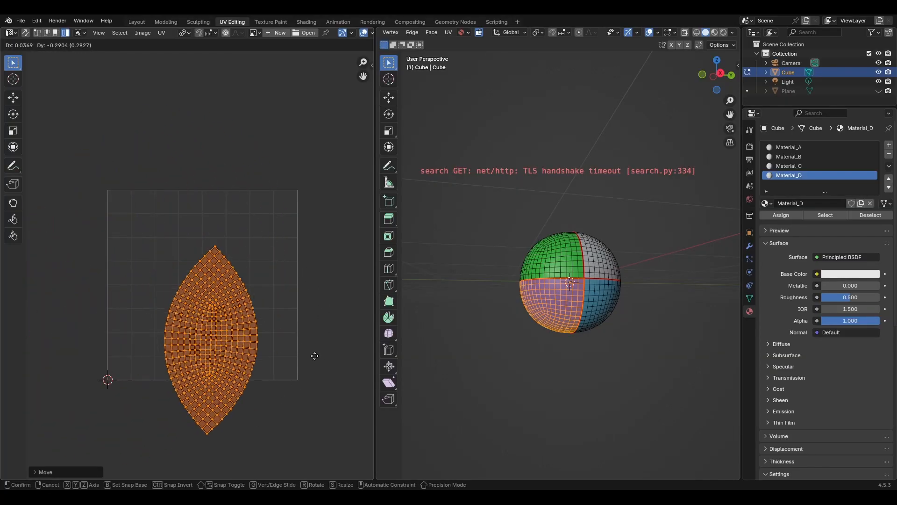
{"action": "key", "text": "x"}
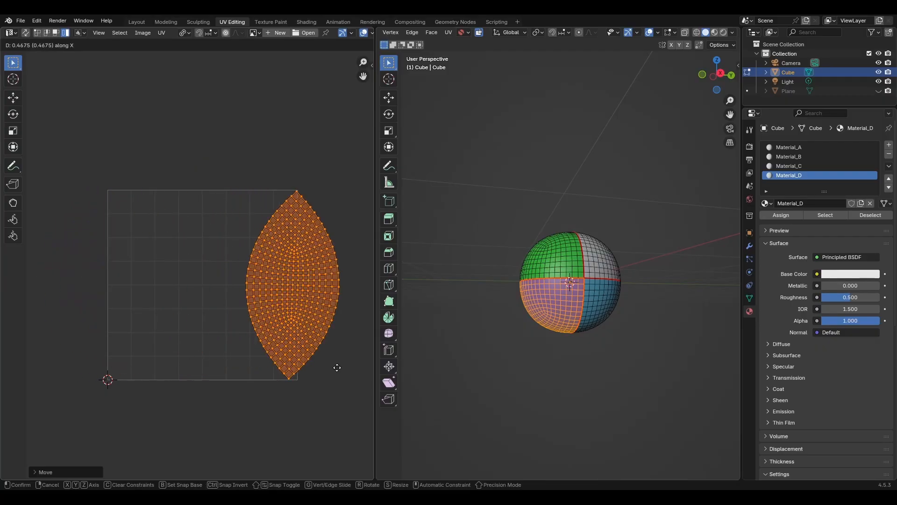
{"action": "left_click", "coordinate": [171, 379]}
{"action": "key", "text": "g"}
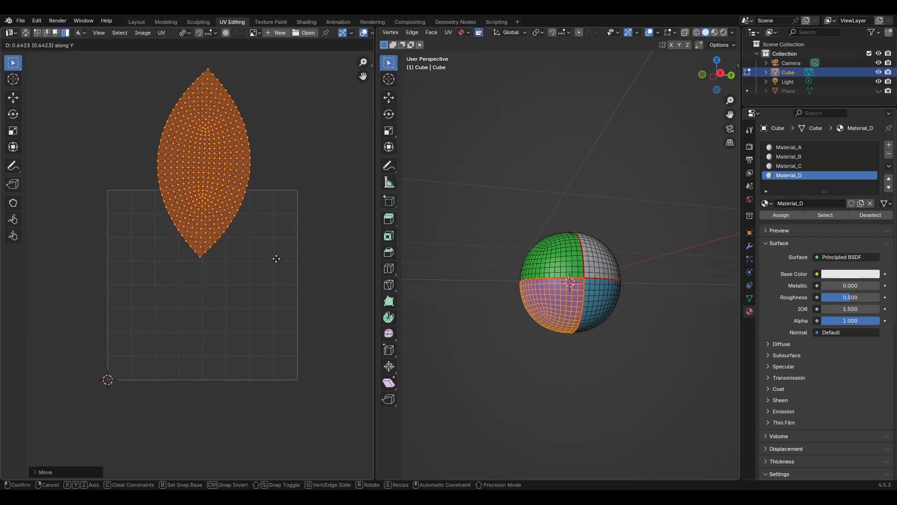
{"action": "key", "text": "Escape"}
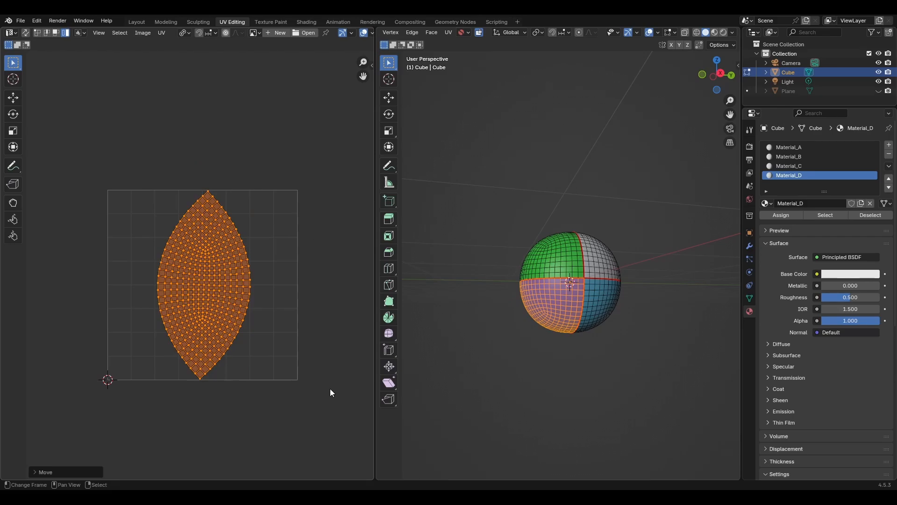
{"action": "scroll", "coordinate": [194, 270], "scroll_direction": "up", "scroll_amount": 7}
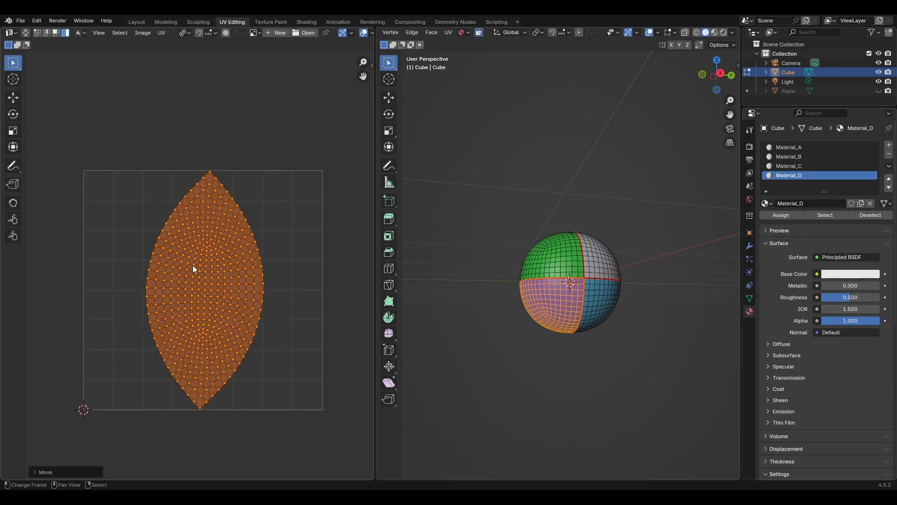
{"action": "scroll", "coordinate": [194, 270], "scroll_direction": "down", "scroll_amount": 3}
{"action": "key", "text": "g"}
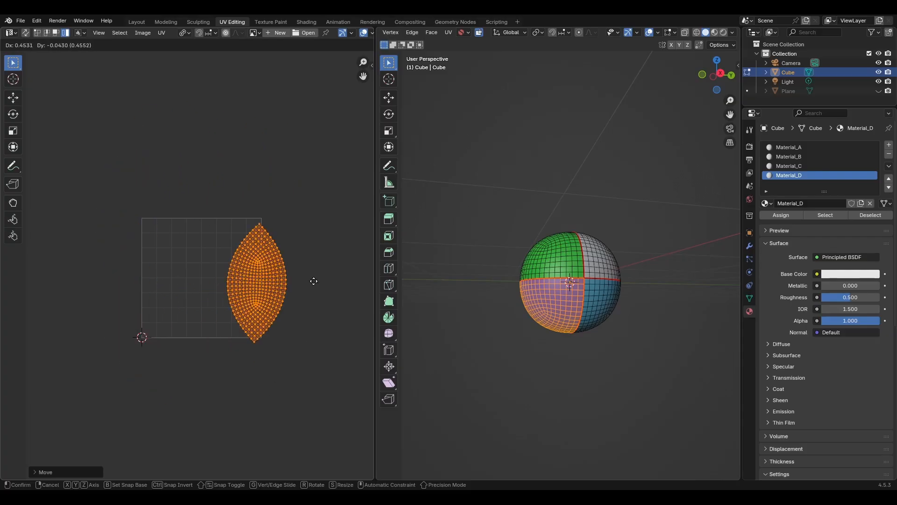
{"action": "right_click", "coordinate": [248, 335]}
{"action": "scroll", "coordinate": [248, 335], "scroll_direction": "up", "scroll_amount": 1}
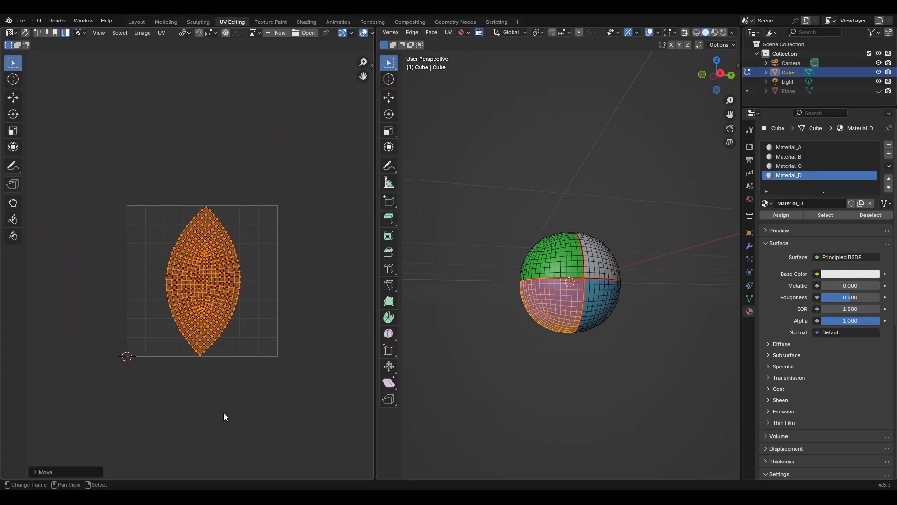
Step: Turn on Constrain to Image Bounds for UV editing
{"action": "key", "text": "g"}
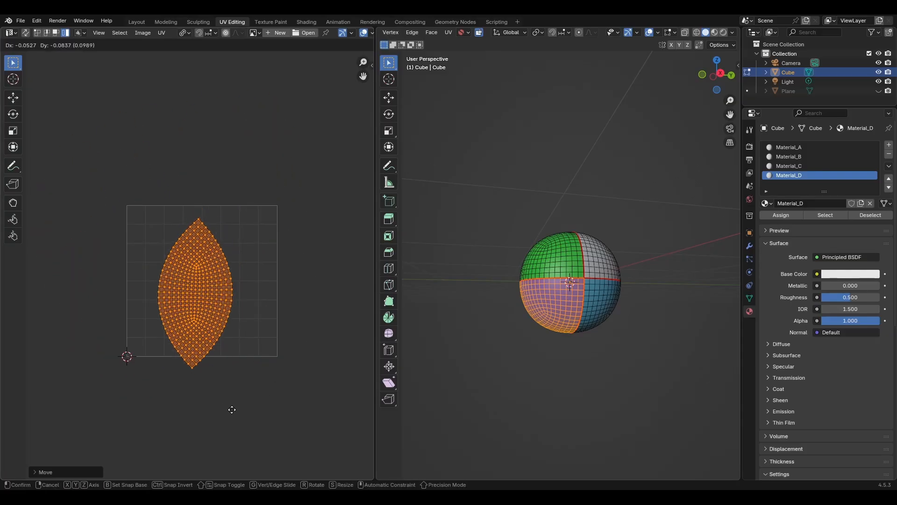
{"action": "right_click", "coordinate": [238, 386]}
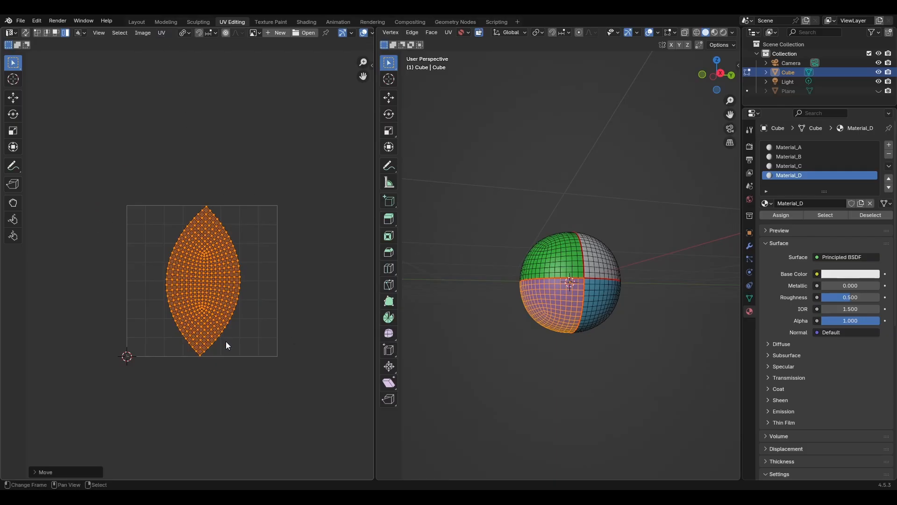
{"action": "left_click", "coordinate": [162, 33]}
{"action": "left_click", "coordinate": [164, 33]}
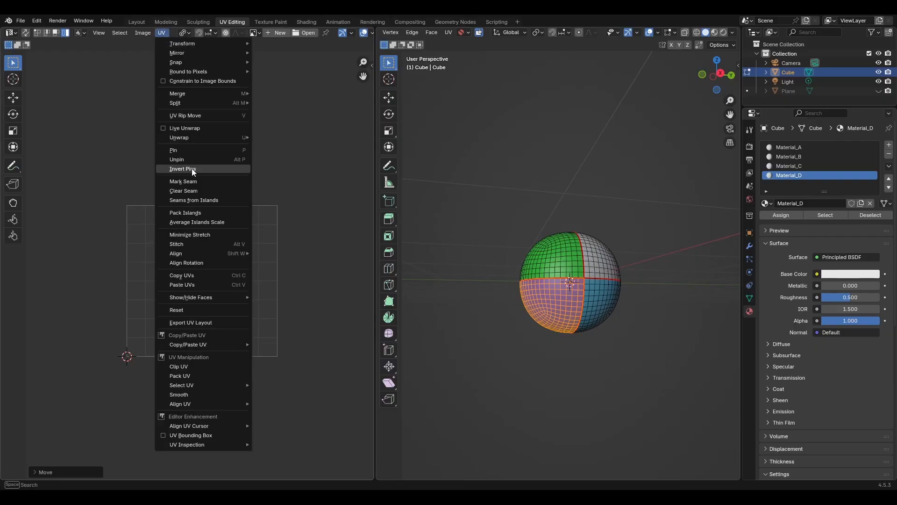
{"action": "left_click", "coordinate": [204, 81]}
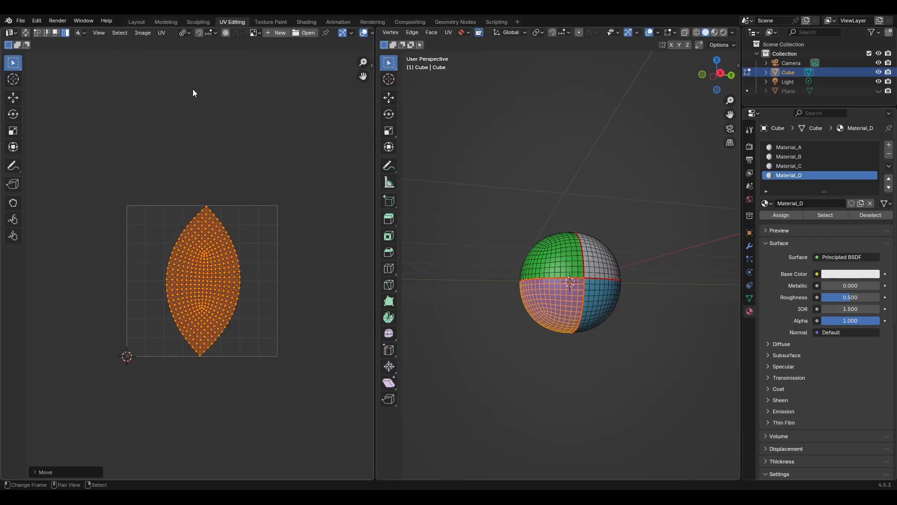
Step: Try moving the blue-violet section's UV island against the UV square's edges, then deselect its UVs
{"action": "scroll", "coordinate": [221, 321], "scroll_direction": "up", "scroll_amount": 1}
{"action": "key", "text": "g"}
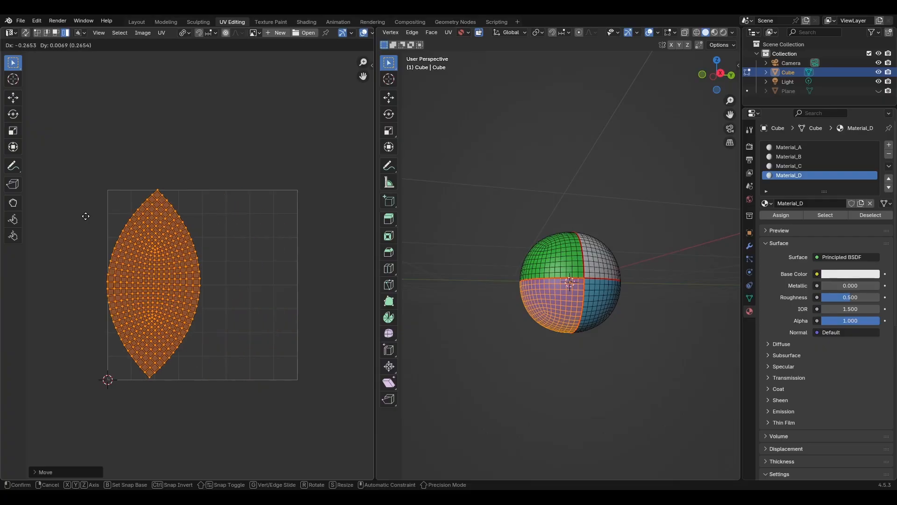
{"action": "right_click", "coordinate": [290, 313]}
{"action": "left_click", "coordinate": [291, 313]}
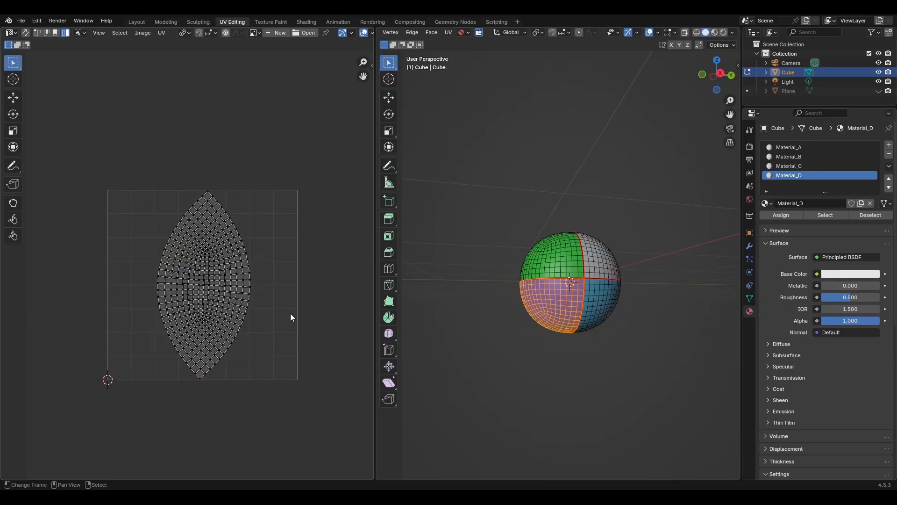
Step: Select only the green section up to its seams to show its UV island
{"action": "key", "text": "alt+a"}
{"action": "key", "text": "l"}
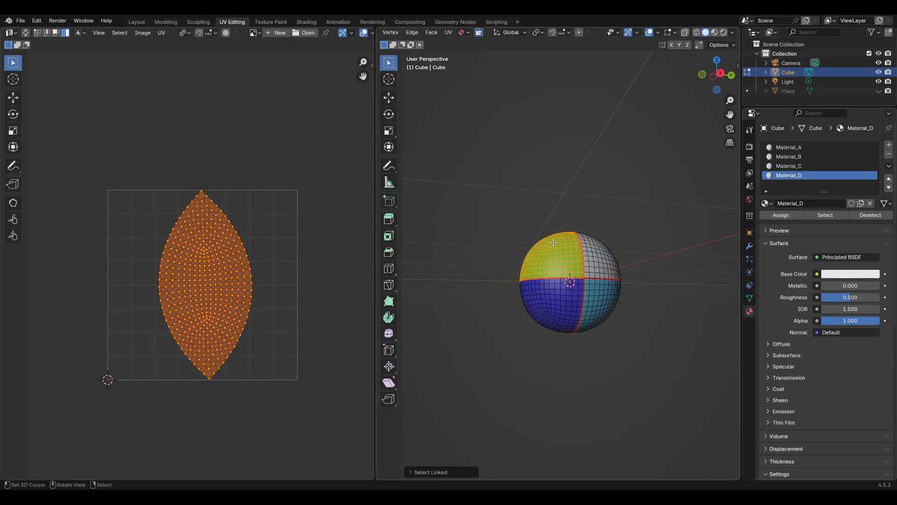
{"action": "key", "text": "g"}
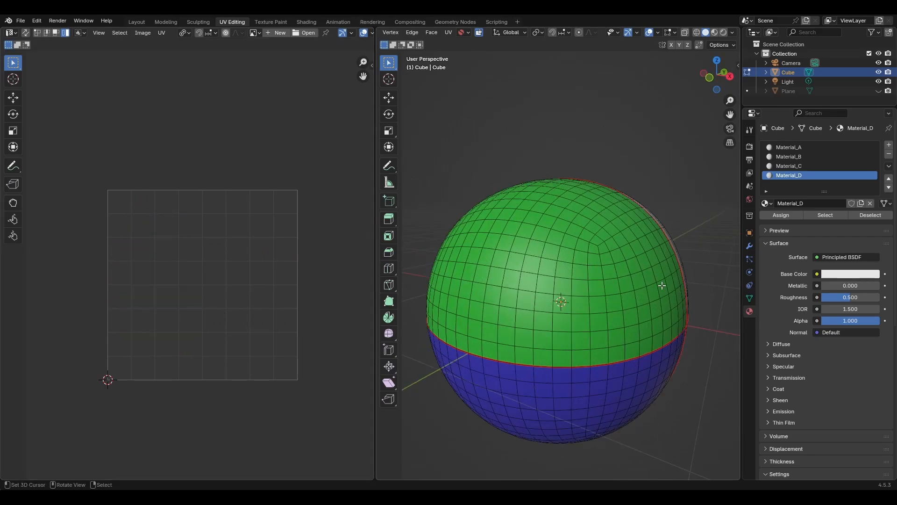
Step: Examine the sphere's four colored sections and the seams between them from several angles and distances
{"action": "middle_click_drag", "start_coordinate": [663, 285], "coordinate": [576, 313]}
{"action": "scroll", "coordinate": [584, 280], "scroll_direction": "down", "scroll_amount": 8}
{"action": "scroll", "coordinate": [586, 280], "scroll_direction": "up", "scroll_amount": 4}
{"action": "scroll", "coordinate": [641, 282], "scroll_direction": "up", "scroll_amount": 2}
{"action": "scroll", "coordinate": [640, 283], "scroll_direction": "up", "scroll_amount": 4}
{"action": "scroll", "coordinate": [640, 282], "scroll_direction": "down", "scroll_amount": 6}
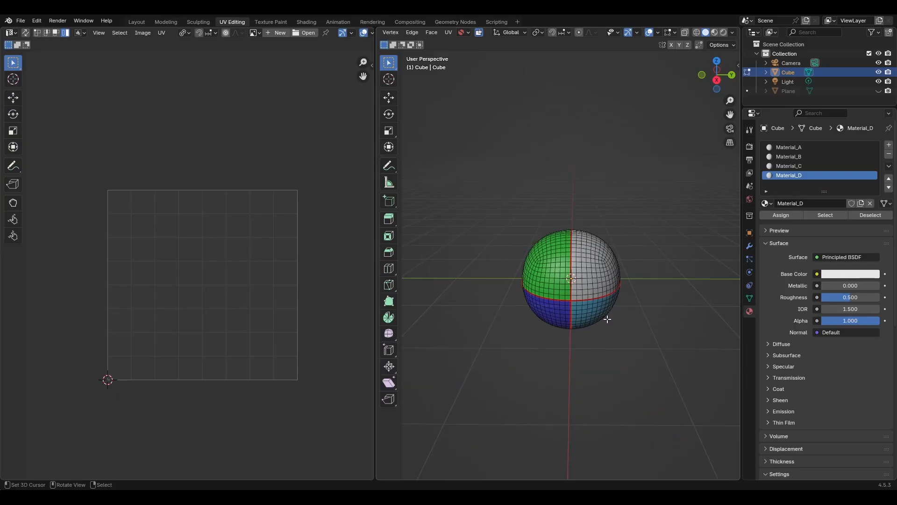
{"action": "middle_click_drag", "start_coordinate": [626, 283], "coordinate": [593, 285]}
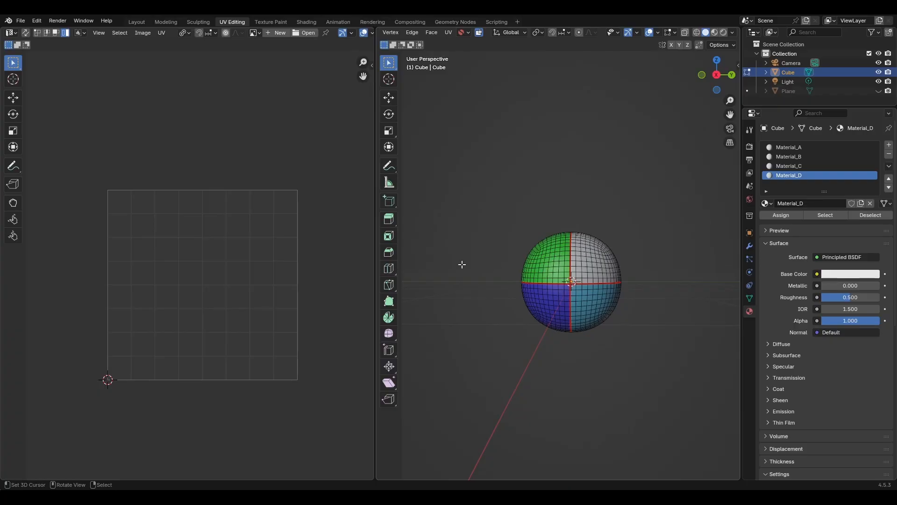
{"action": "scroll", "coordinate": [575, 292], "scroll_direction": "up", "scroll_amount": 6}
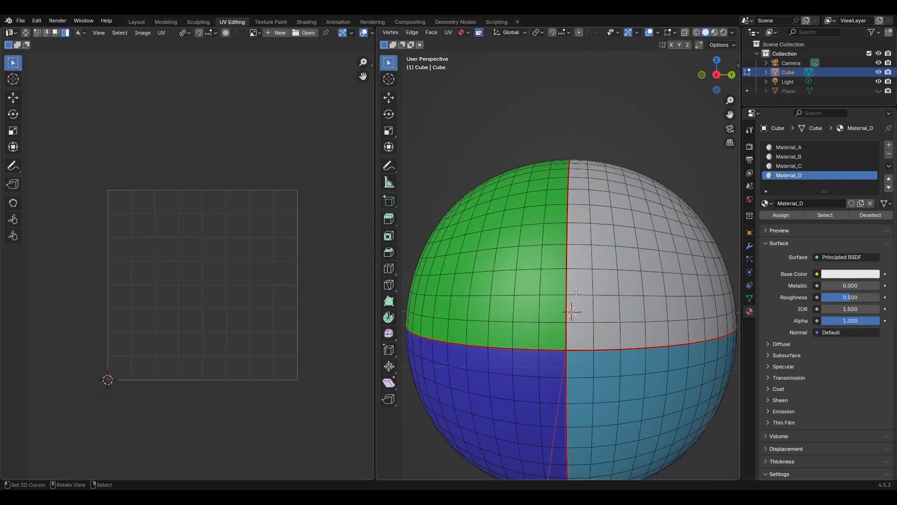